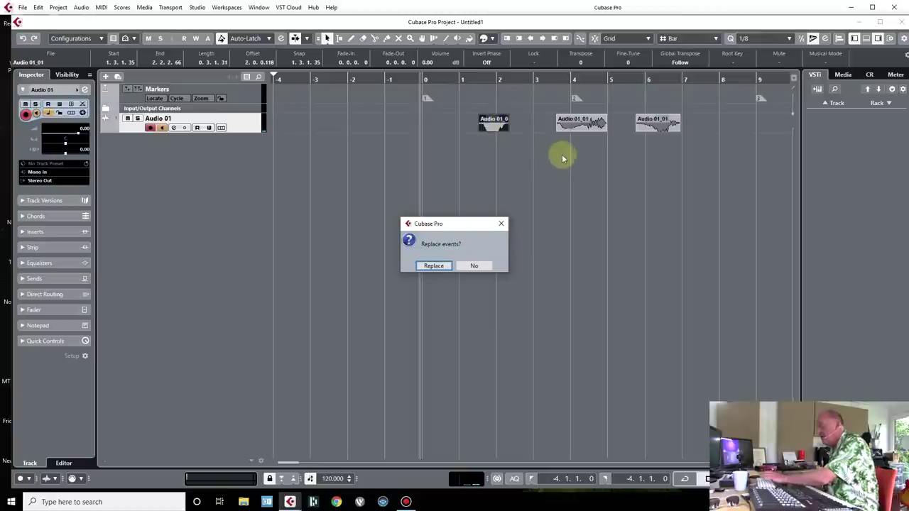
Bounce the second and third audio events on the Audio 01 track individually, replacing the original events.
click(568, 122)
key(ctrl+b)
key(Return)
click(658, 126)
key(ctrl+b)
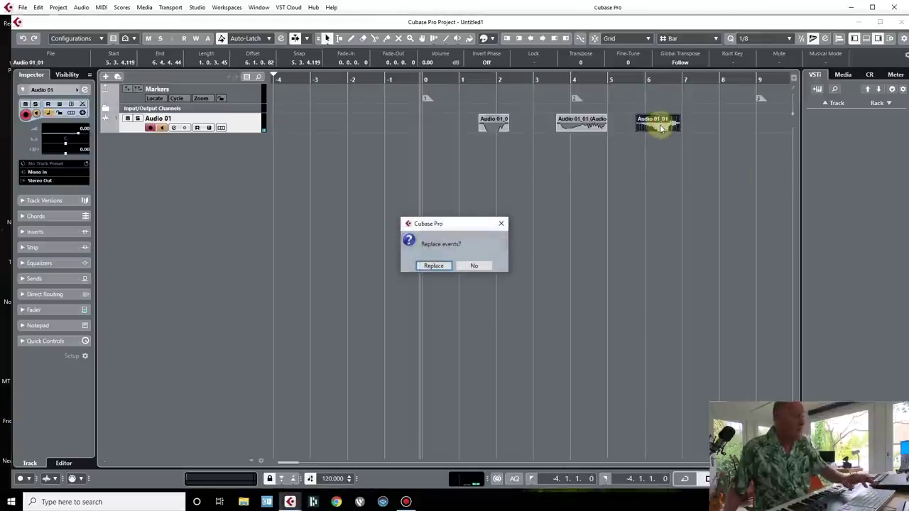
key(Return)
Normalize the first audio event on the Audio 01 track with peak normalization at 0.00 dB.
right_click(488, 126)
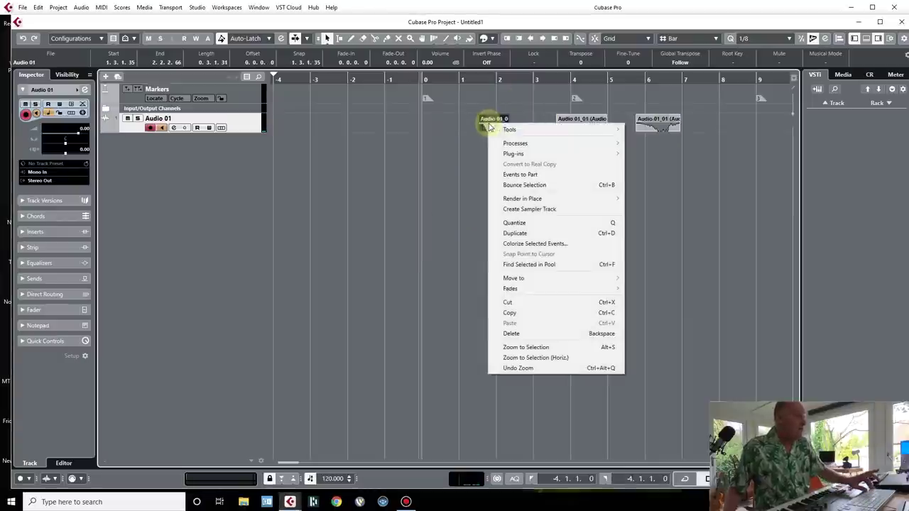
mouse_move(540, 143)
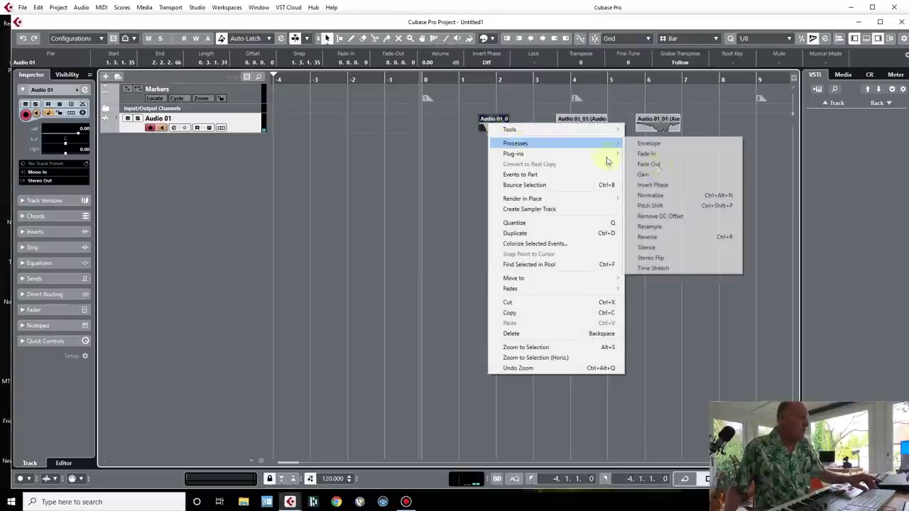
click(661, 195)
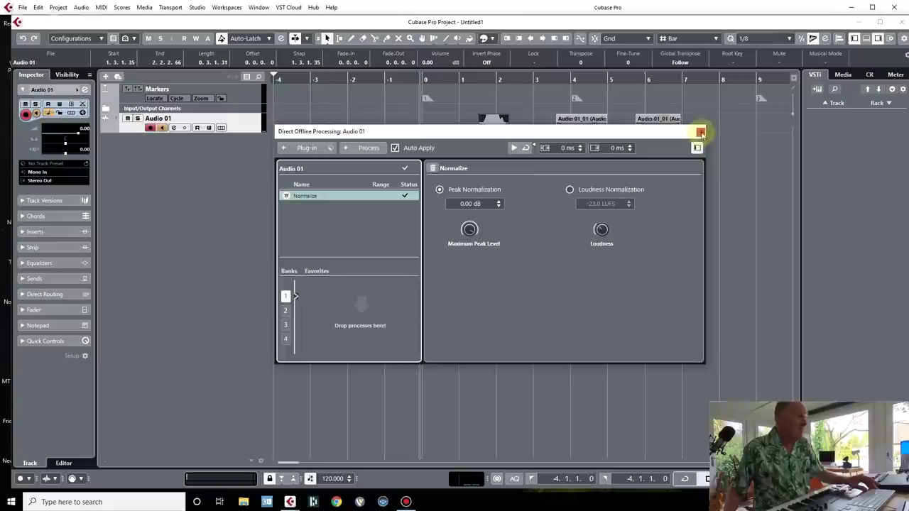
click(700, 131)
Normalize the second and third audio events on the Audio 01 track one after the other.
click(587, 122)
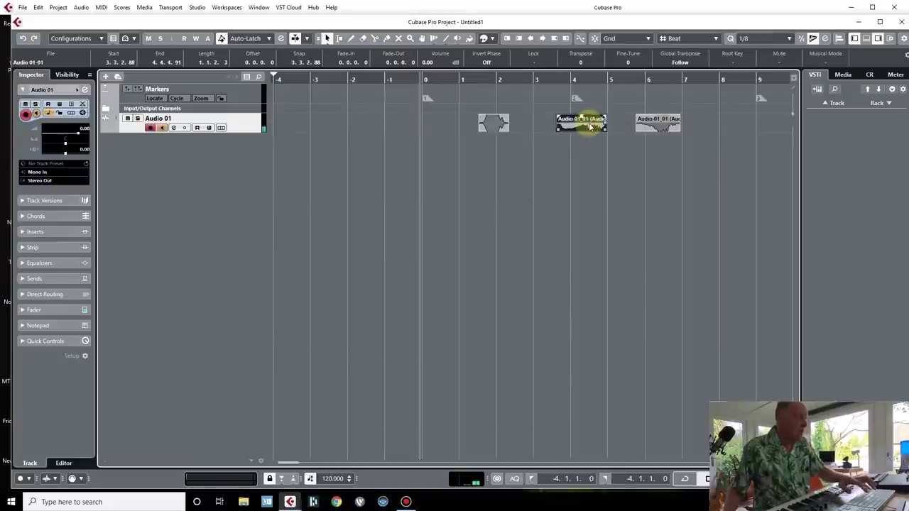
right_click(582, 124)
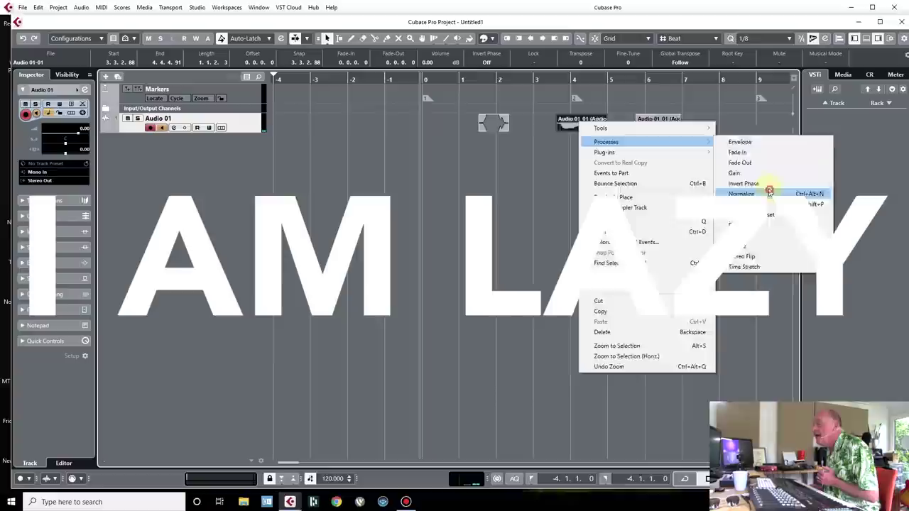
click(770, 194)
click(700, 132)
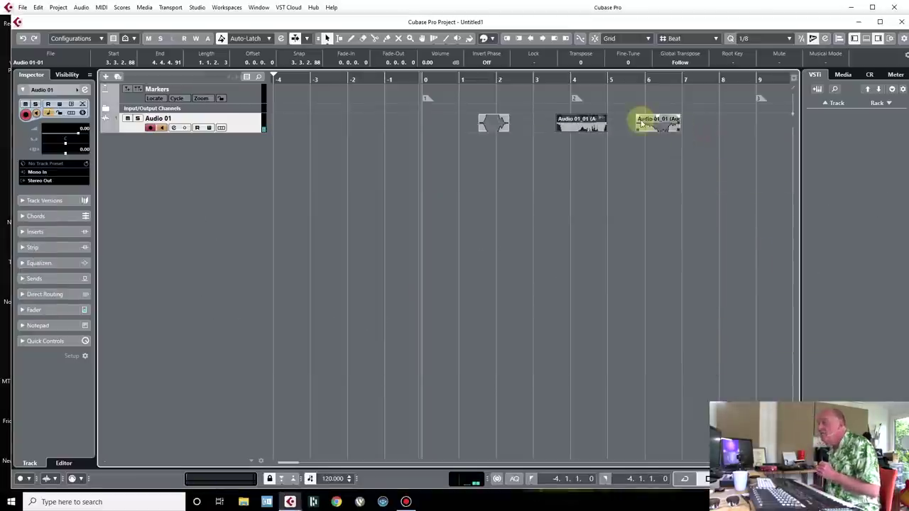
right_click(661, 129)
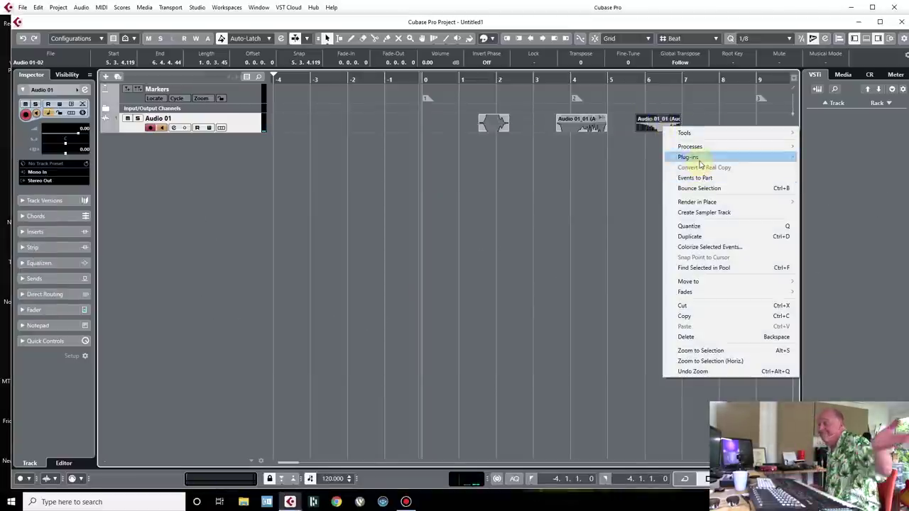
mouse_move(703, 147)
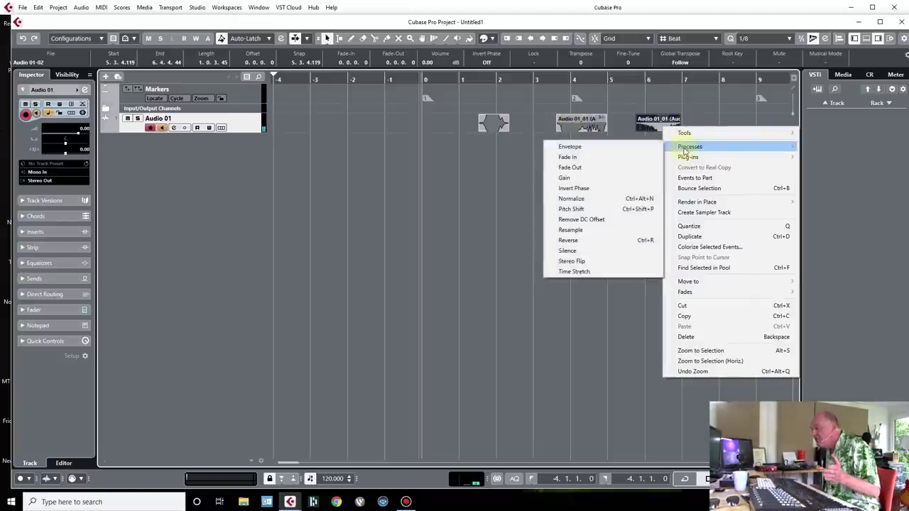
click(615, 198)
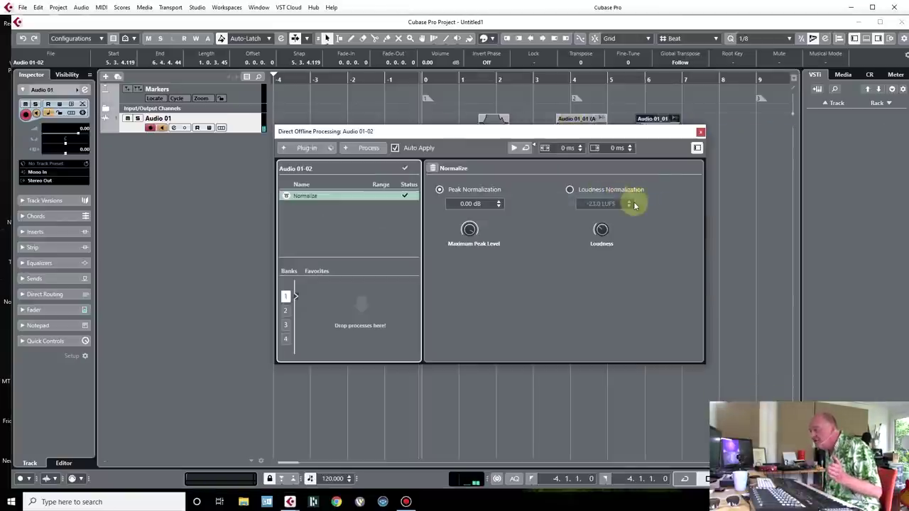
click(701, 132)
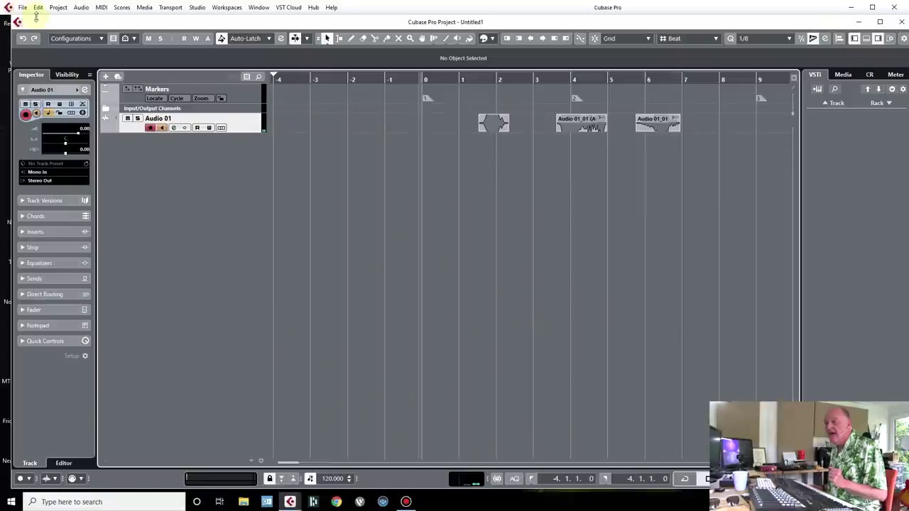
Back up the project to the Spider Bolog2 folder under the name piderbokg.
click(24, 8)
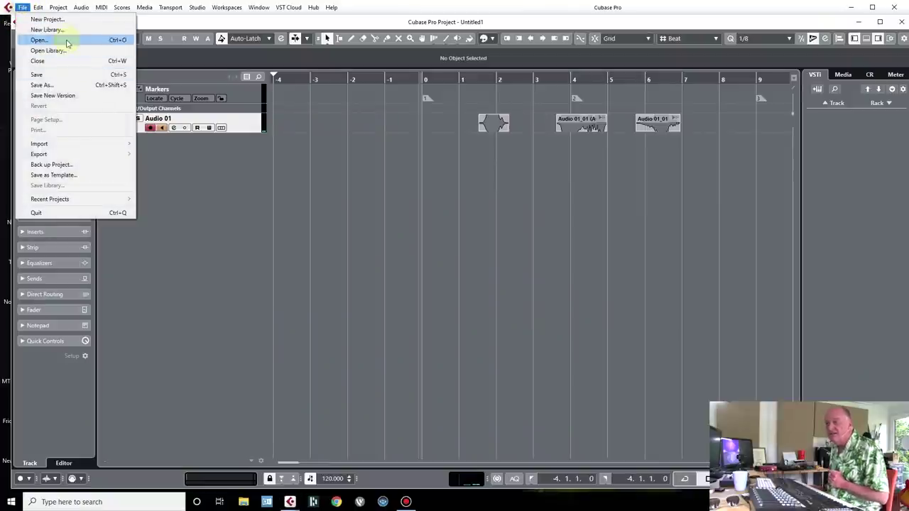
click(97, 167)
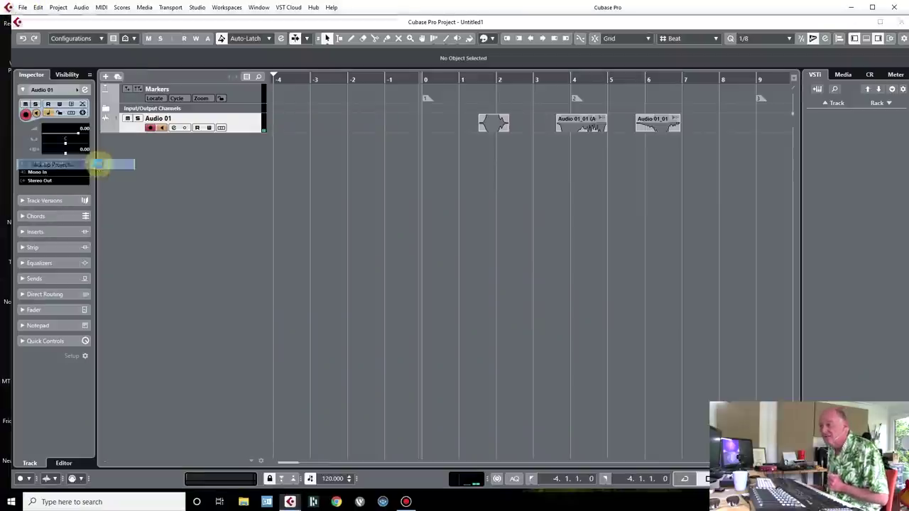
drag(450, 14, 908, 127)
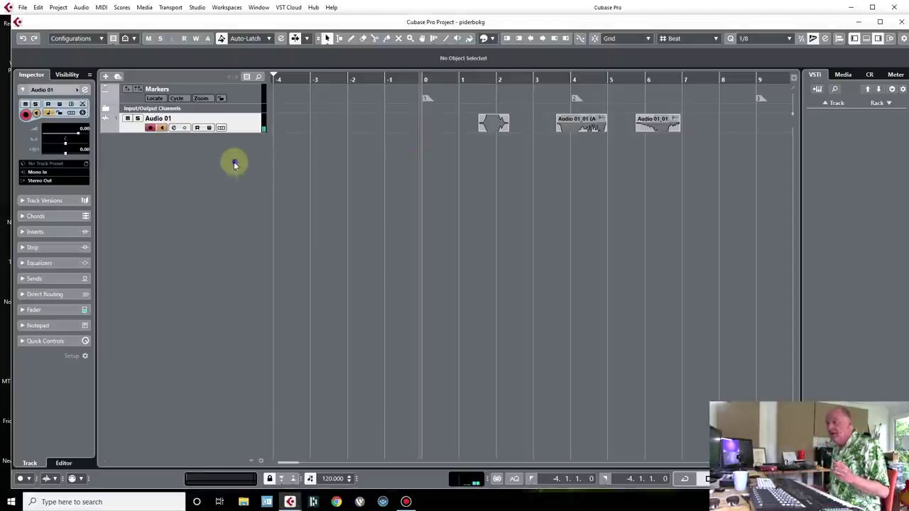
Add one instrument track with iZotope Iris 2, routed to Stereo Out.
right_click(235, 164)
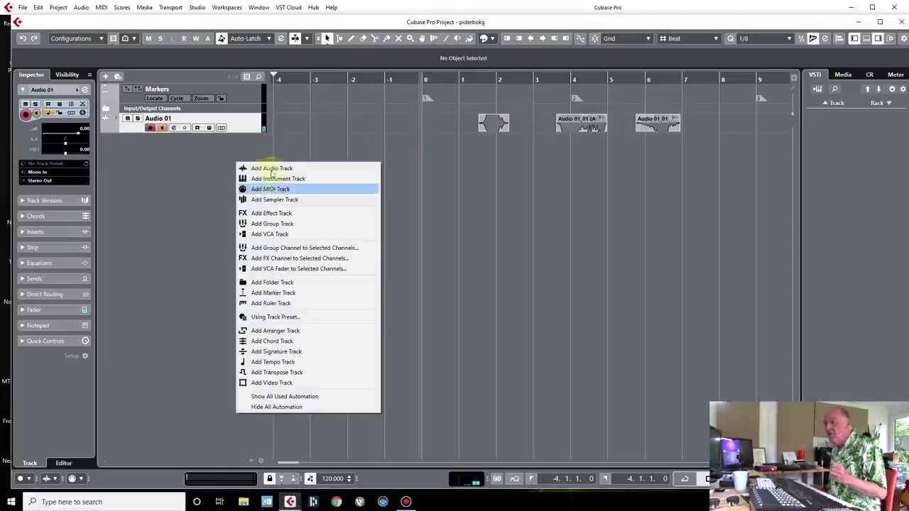
click(276, 177)
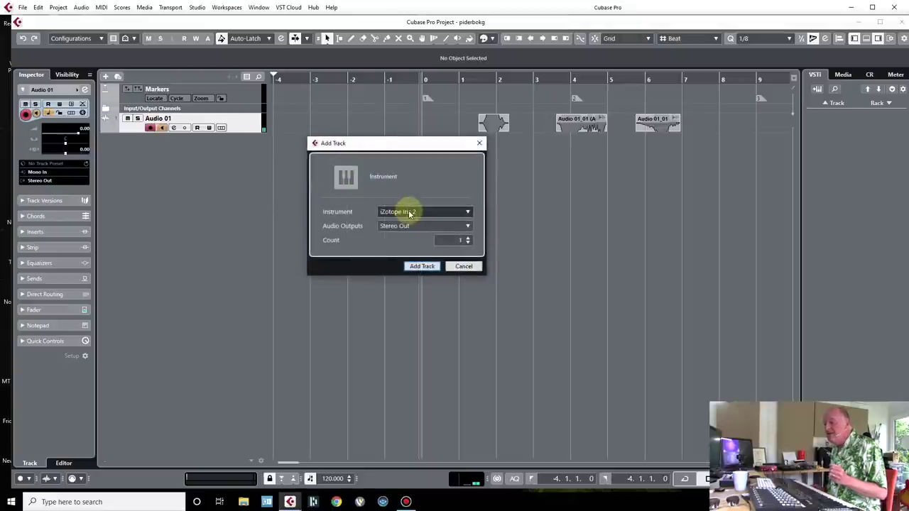
click(426, 265)
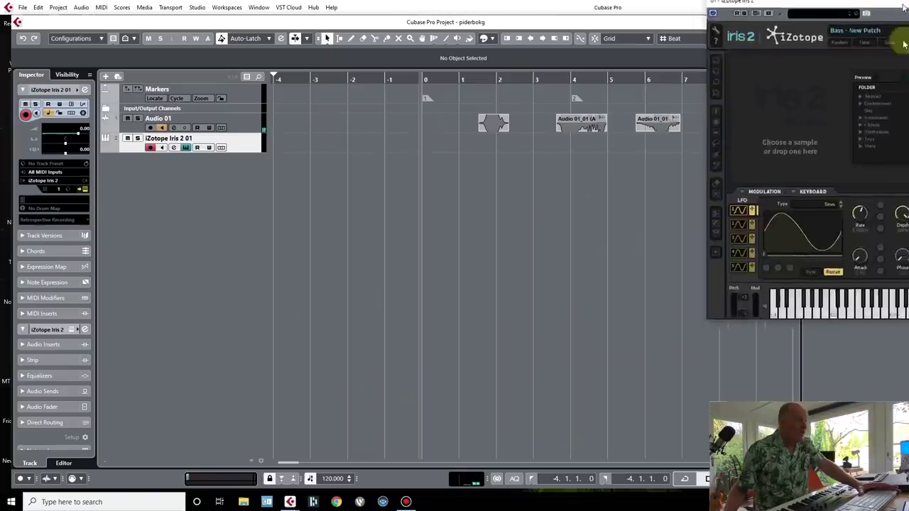
Load the Audio 01-02 recording from the Spider Bolog2 Audio folder as the sample in Iris 2.
drag(904, 44, 401, 45)
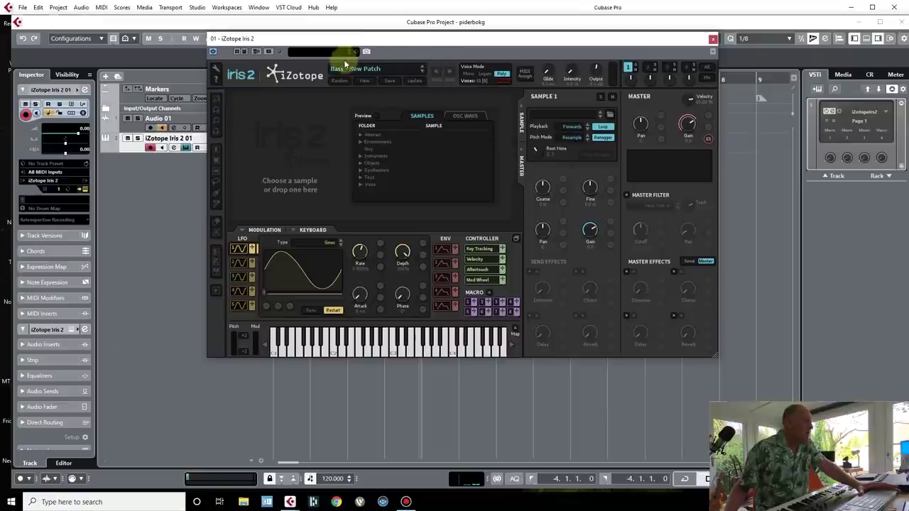
click(365, 82)
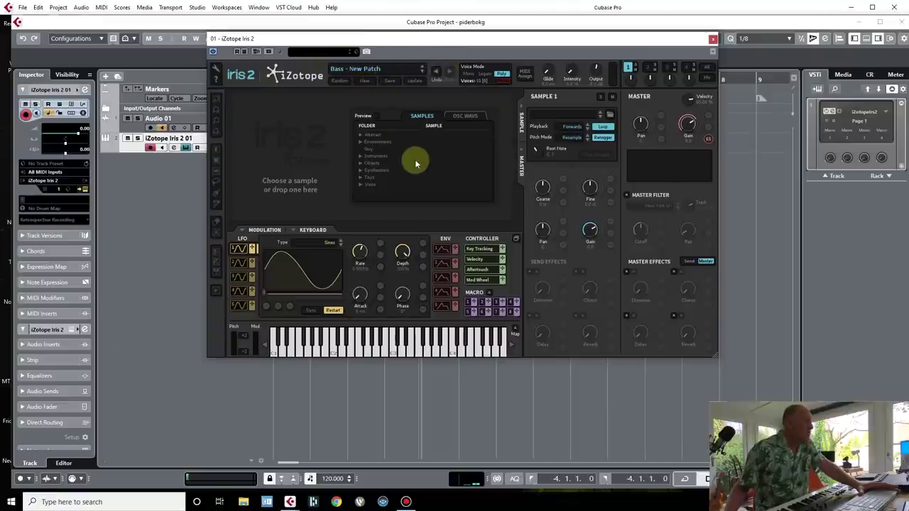
click(242, 504)
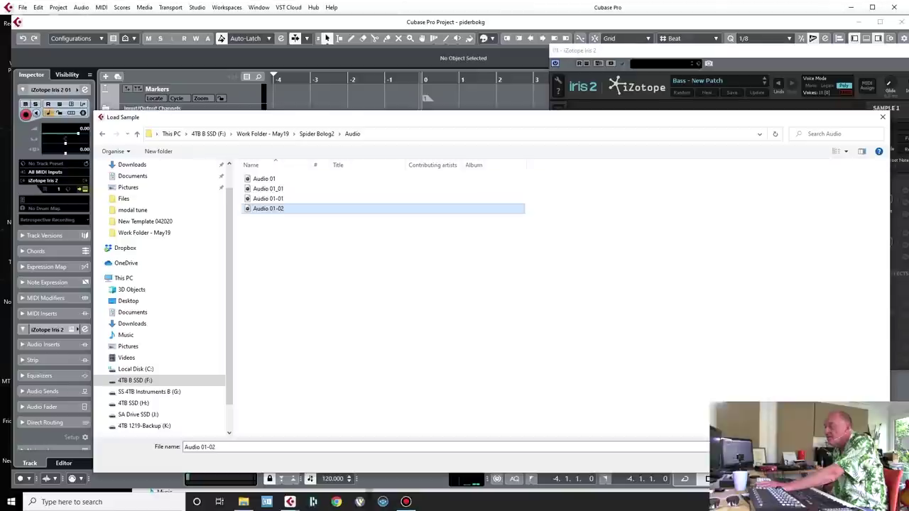
key(Return)
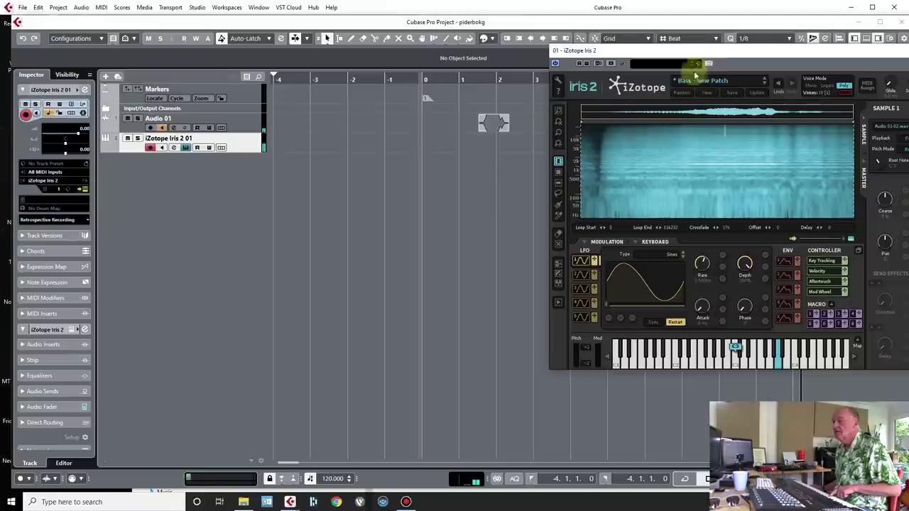
Reposition the Iris 2 window over the project and raise the instrument's master gain.
click(694, 39)
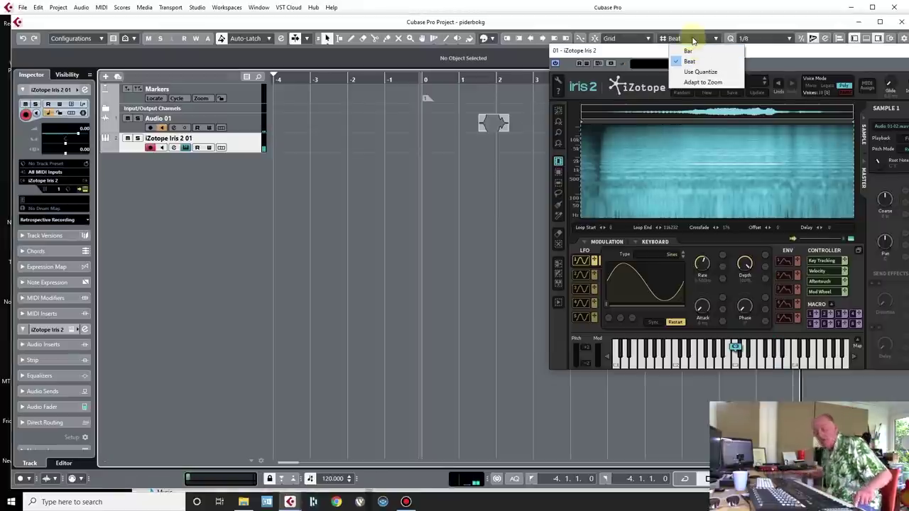
drag(772, 48, 446, 41)
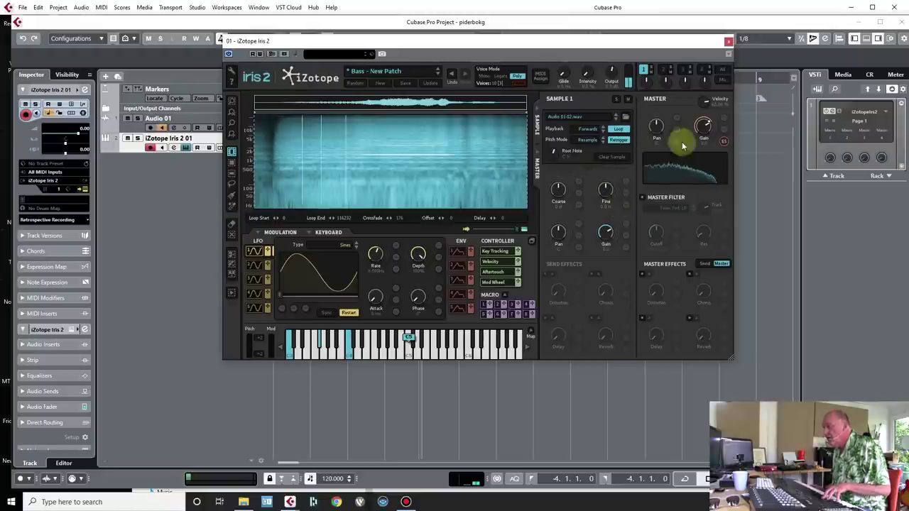
drag(705, 123, 706, 93)
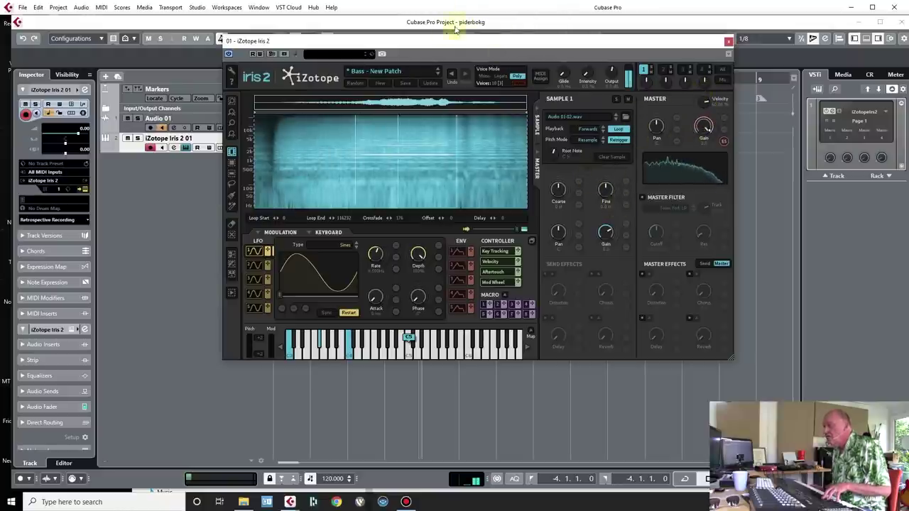
Replace the sample in Iris 2 with the Audio 01-01 recording.
drag(445, 42, 610, 77)
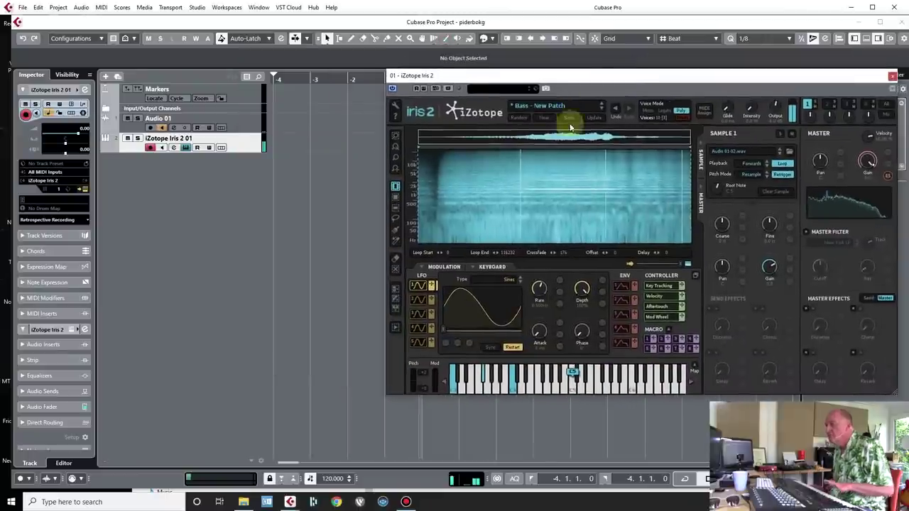
right_click(492, 188)
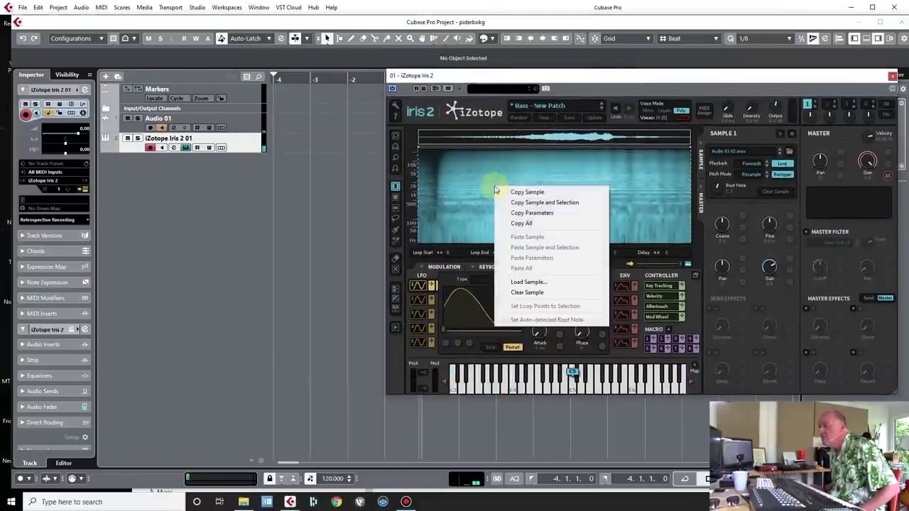
click(541, 286)
Move the first audio event on the Audio 01 track earlier, to start at about -3.4.2.68.
drag(493, 122, 369, 121)
scroll(369, 121, up, 4)
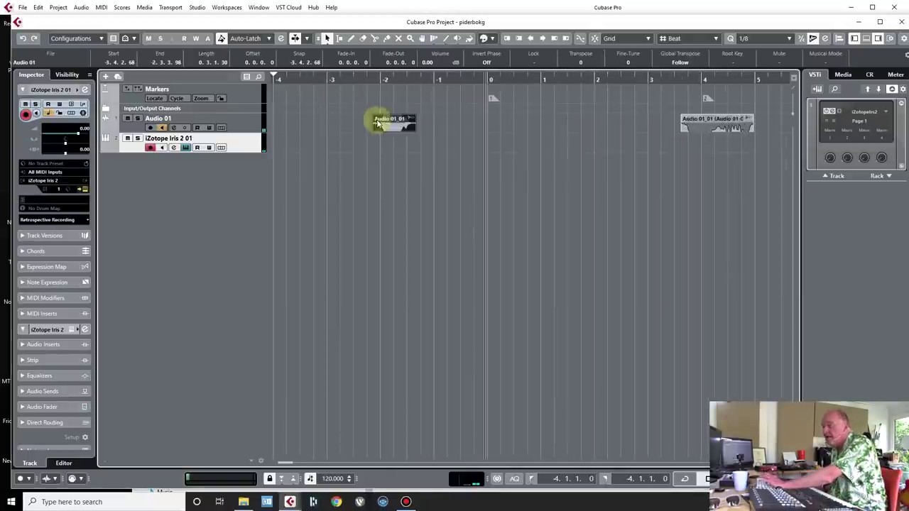
key(h)
scroll(355, 154, right, 2)
scroll(358, 151, left, 5)
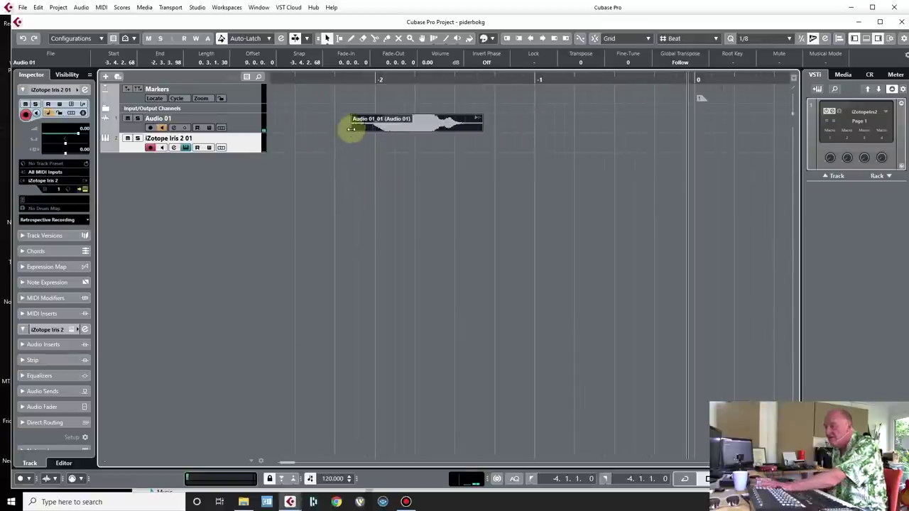
Trim both ends of the moved event to run from about -3.4.4.36 to -2.3.2.25, and bounce it, replacing the original.
drag(348, 131, 366, 131)
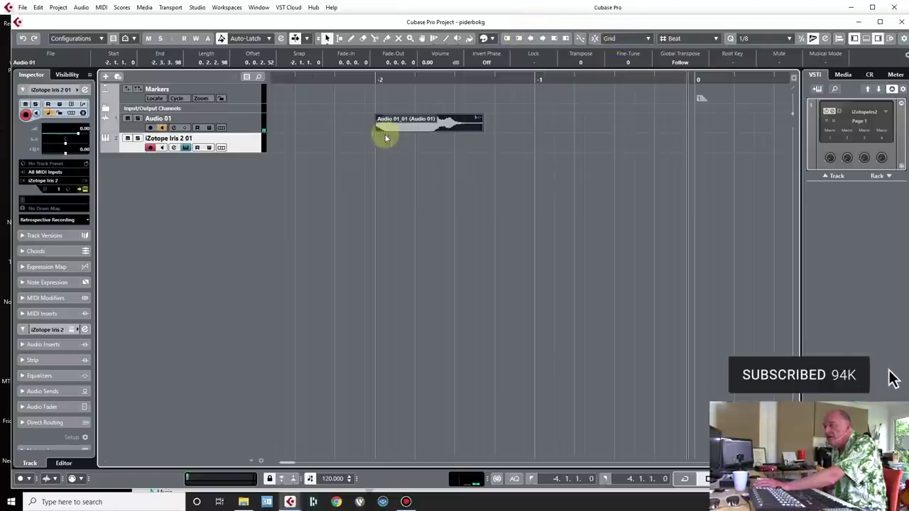
mouse_move(378, 130)
mouse_down()
mouse_move(370, 129)
mouse_move(374, 118)
mouse_up()
drag(477, 127, 442, 121)
key(ctrl+b)
key(Return)
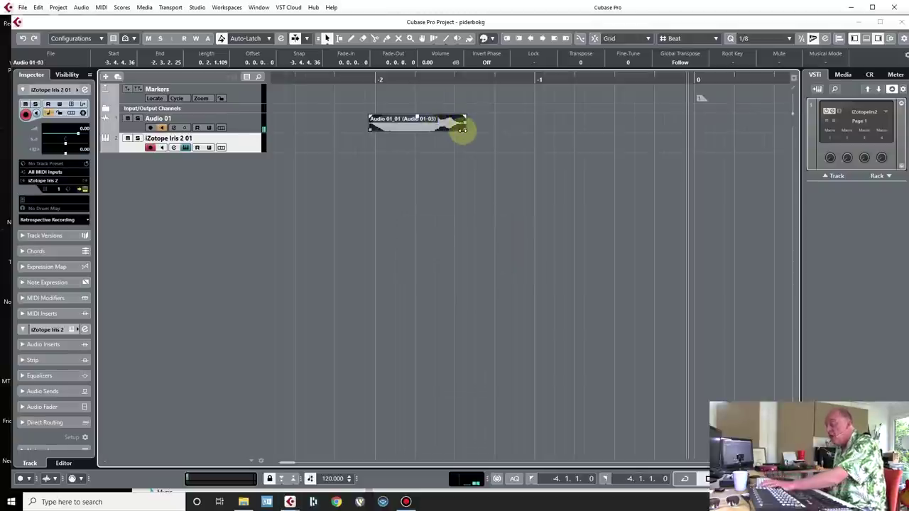
Time-stretch the bounced Audio 01-03 event to end at about 0.4.1.70, and restore normal sizing.
key(1)
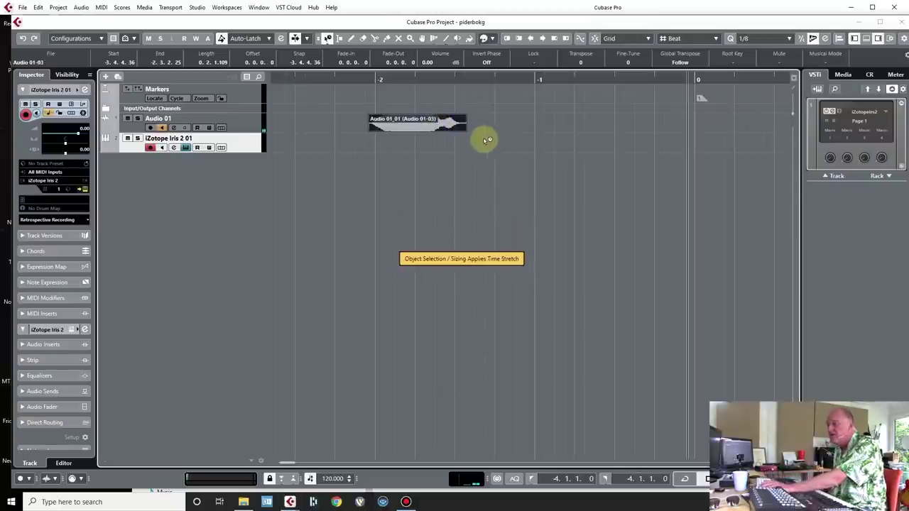
drag(464, 130, 674, 135)
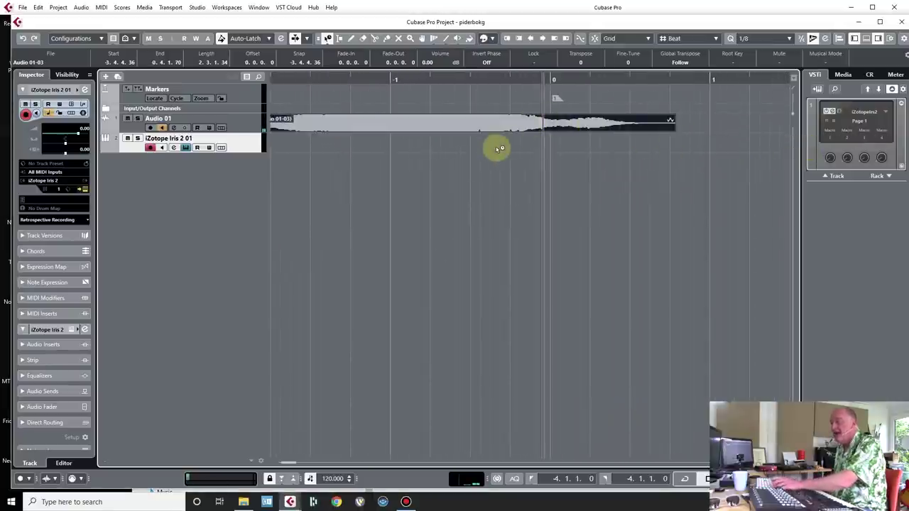
key(1)
click(449, 120)
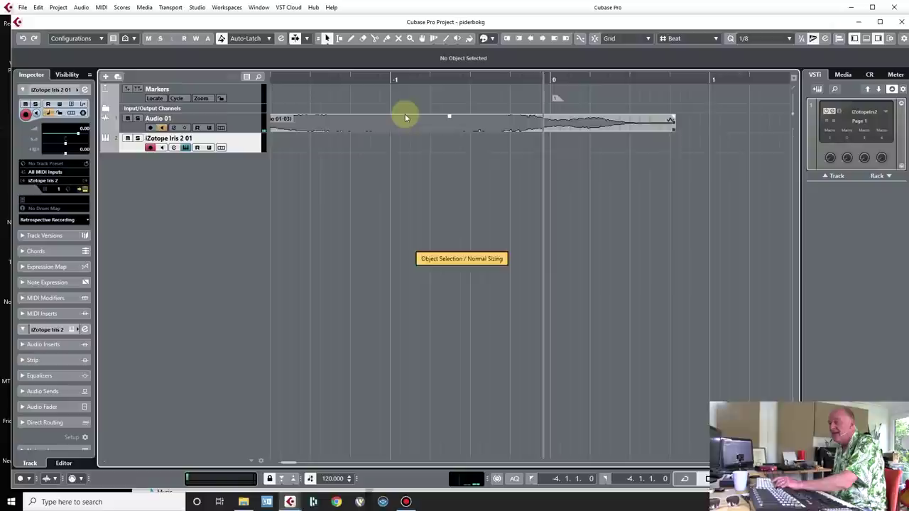
right_click(405, 121)
click(551, 102)
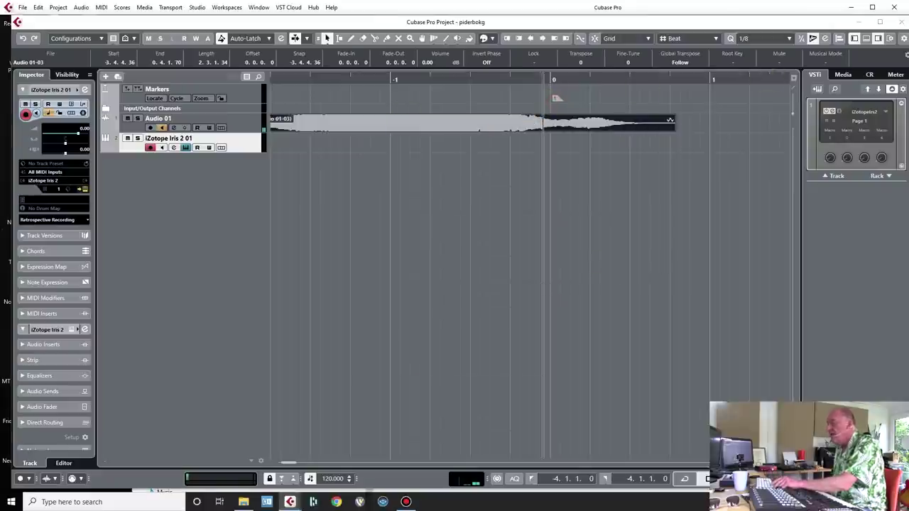
Clear the current sample from Sample 1 in Iris 2 and load the Audio 01-03.wav recording in its place.
drag(908, 79, 547, 99)
right_click(487, 220)
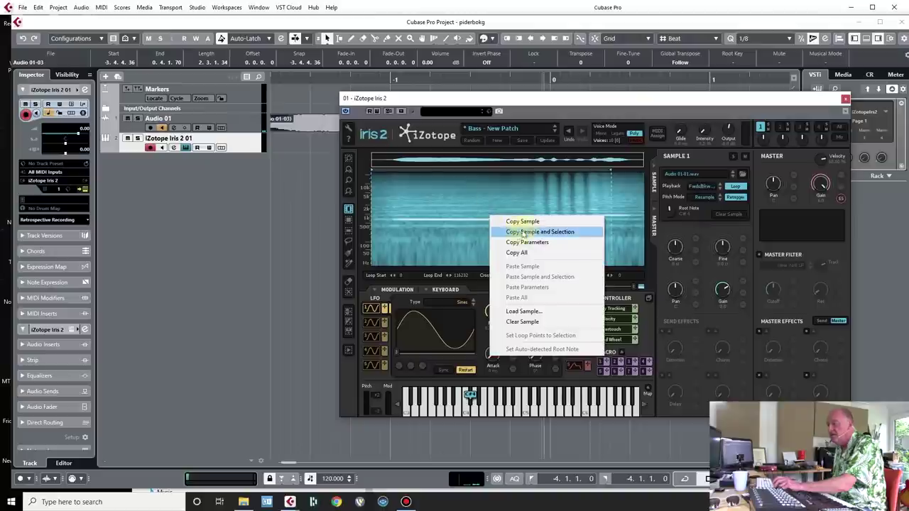
click(538, 322)
right_click(435, 226)
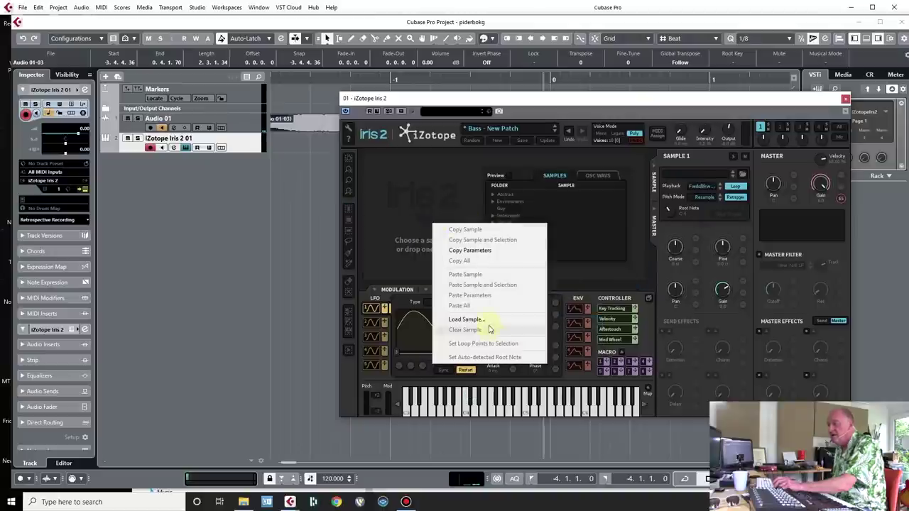
click(487, 319)
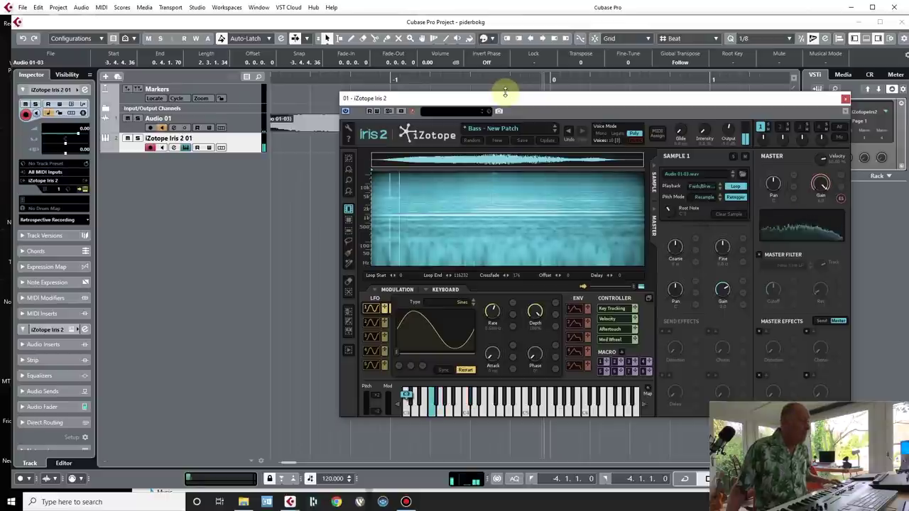
Show the mixer and insert the Lexicon LexRandomHall reverb in the third insert slot of the iZotope Iris 2 channel.
drag(553, 101, 908, 110)
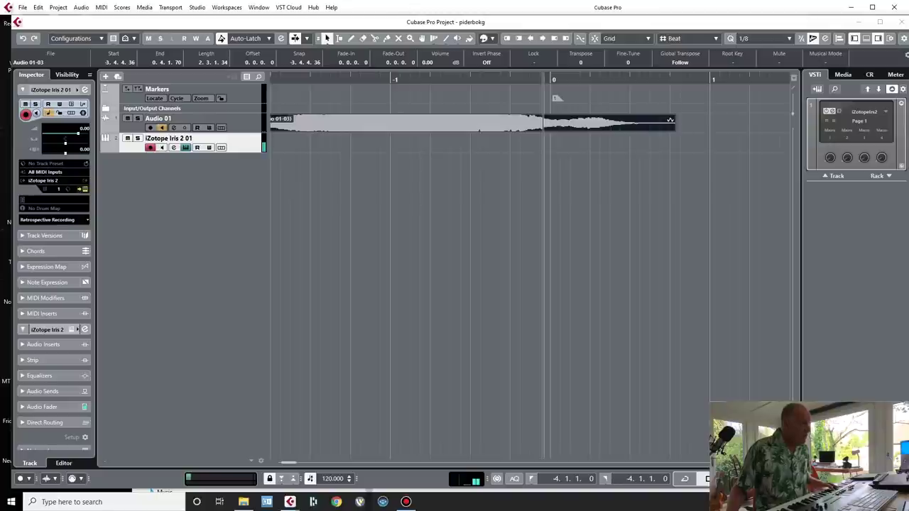
click(866, 39)
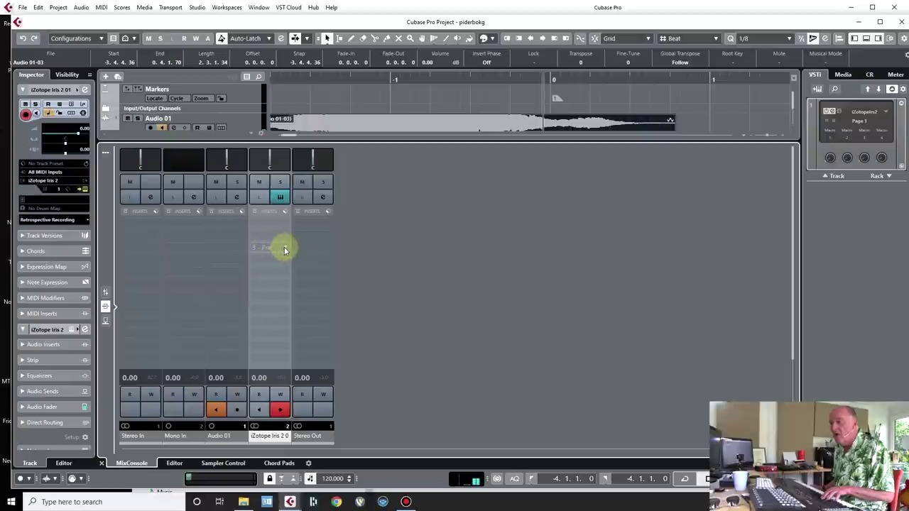
click(284, 249)
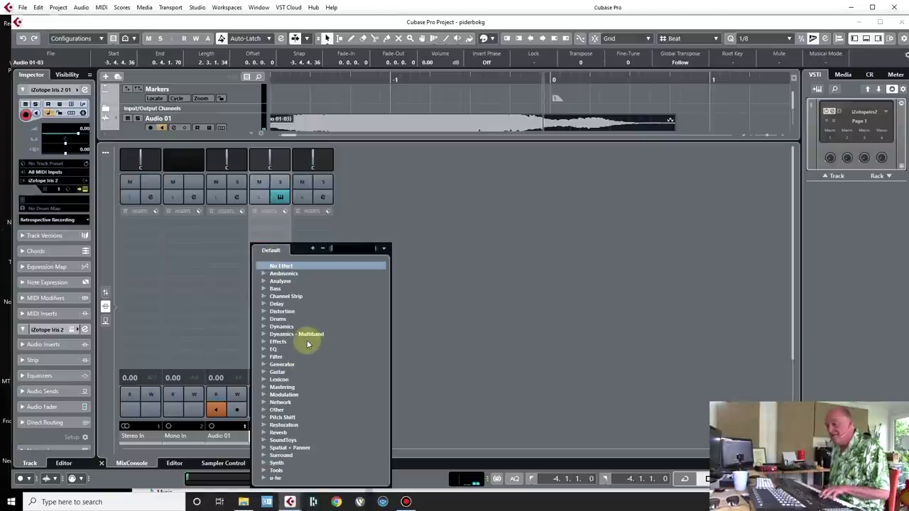
click(264, 380)
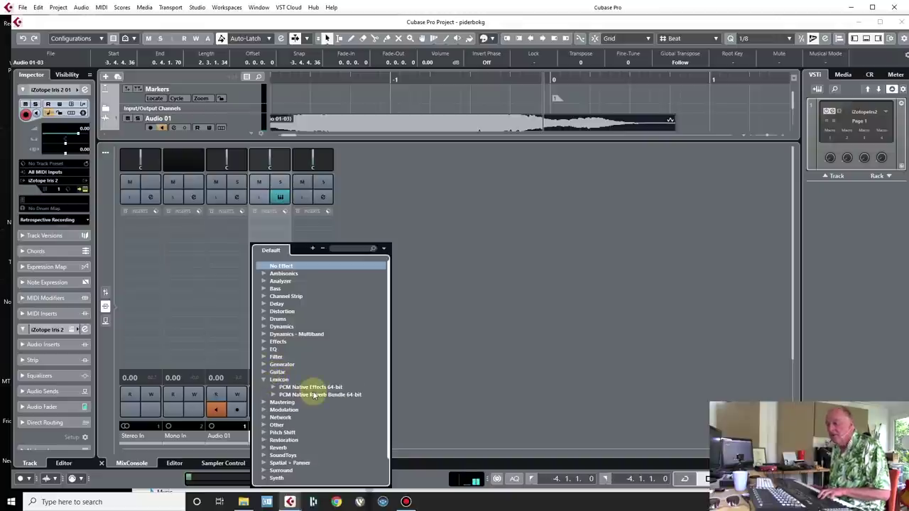
click(273, 394)
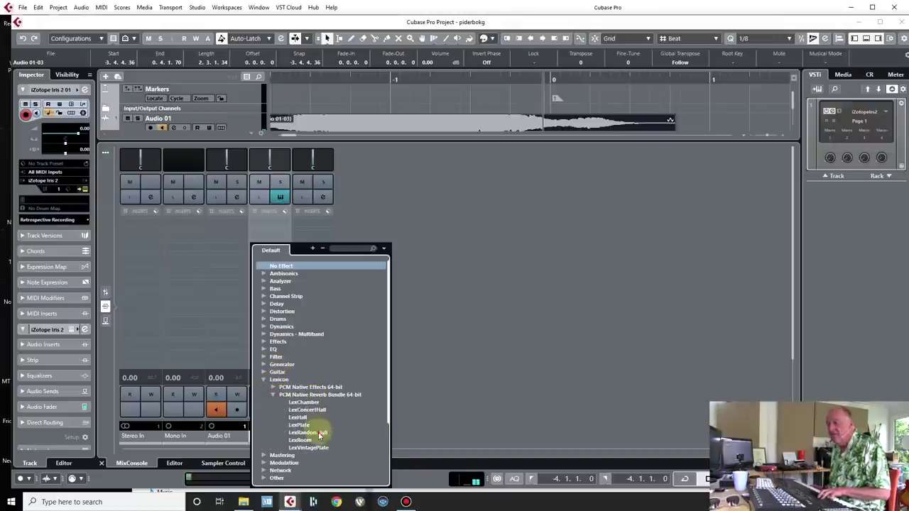
click(319, 433)
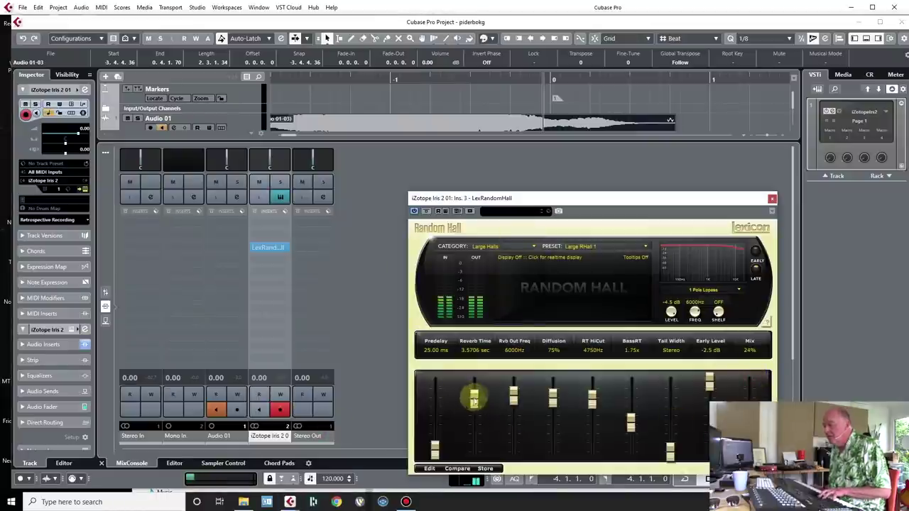
drag(526, 200, 518, 156)
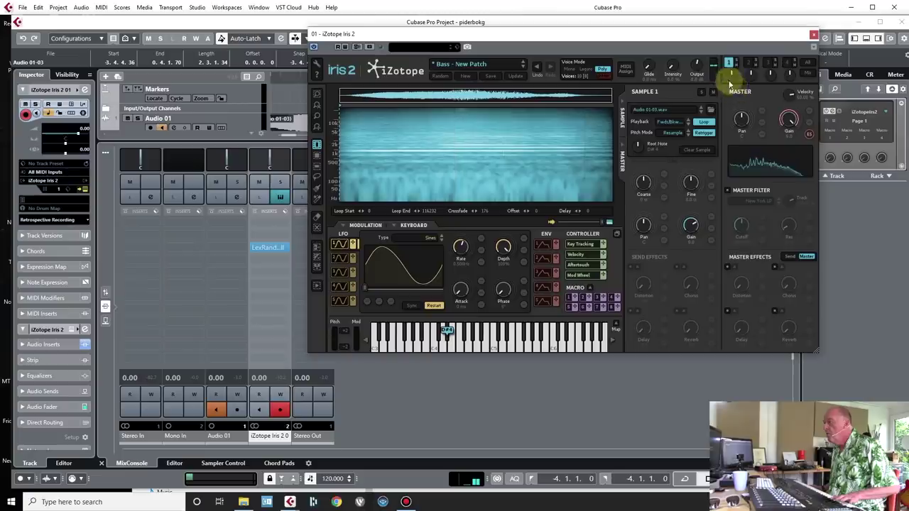
Load Audio 01-02.wav as Sample 2 in Iris 2 and set its playback mode to forwards/backwards.
click(751, 64)
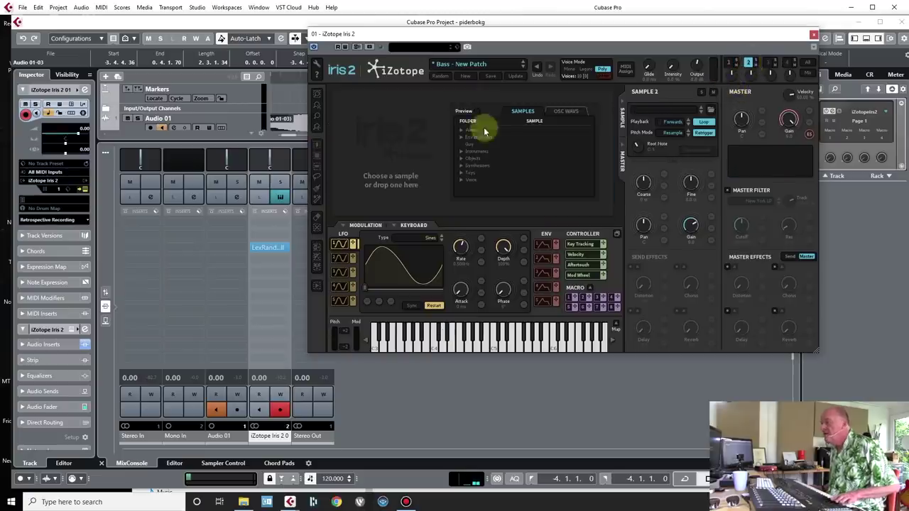
right_click(387, 170)
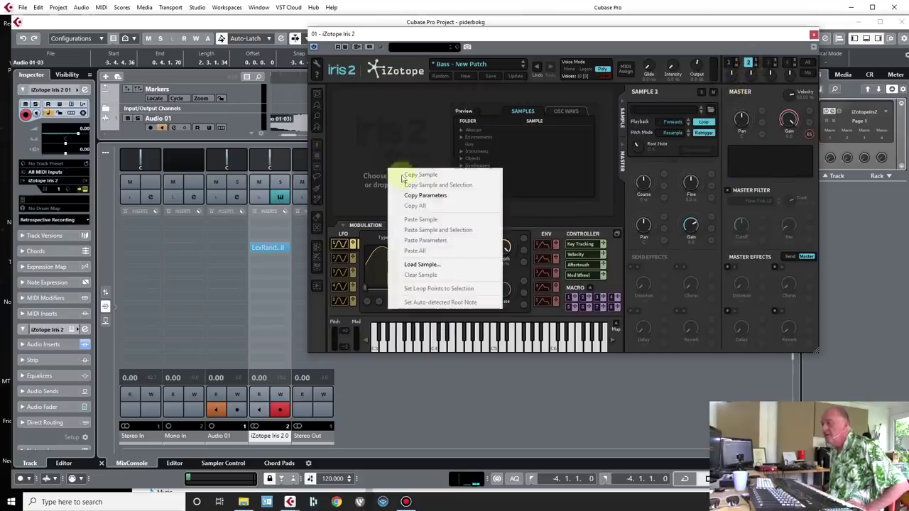
click(426, 264)
drag(644, 50, 908, 49)
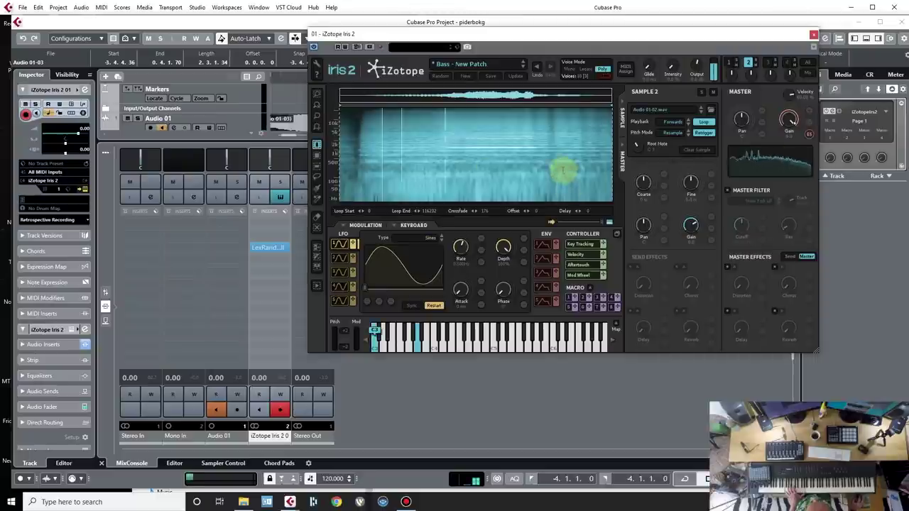
click(674, 123)
click(670, 139)
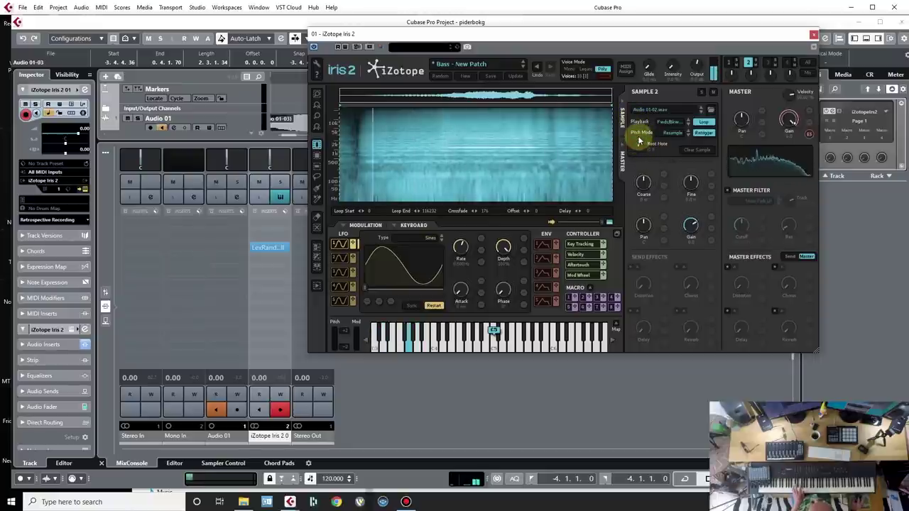
Set the root note of Sample 2 in Iris 2 to C4.
click(729, 64)
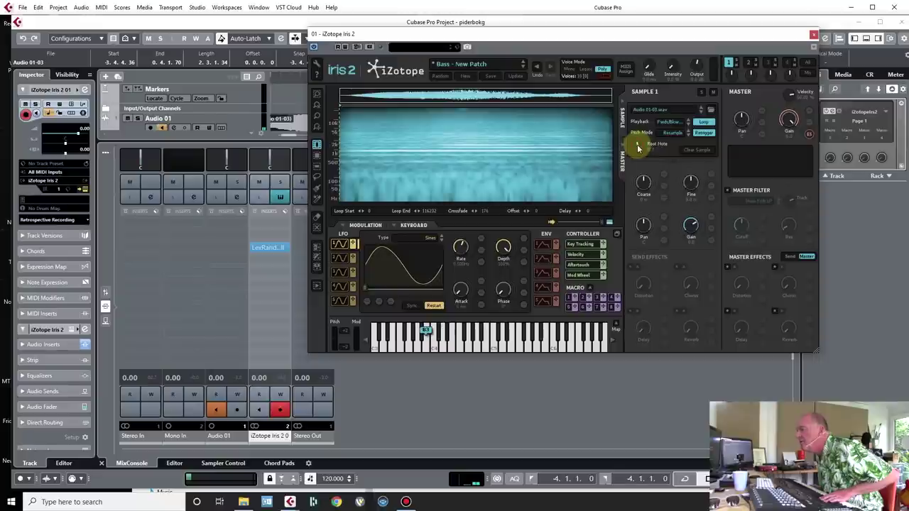
click(748, 63)
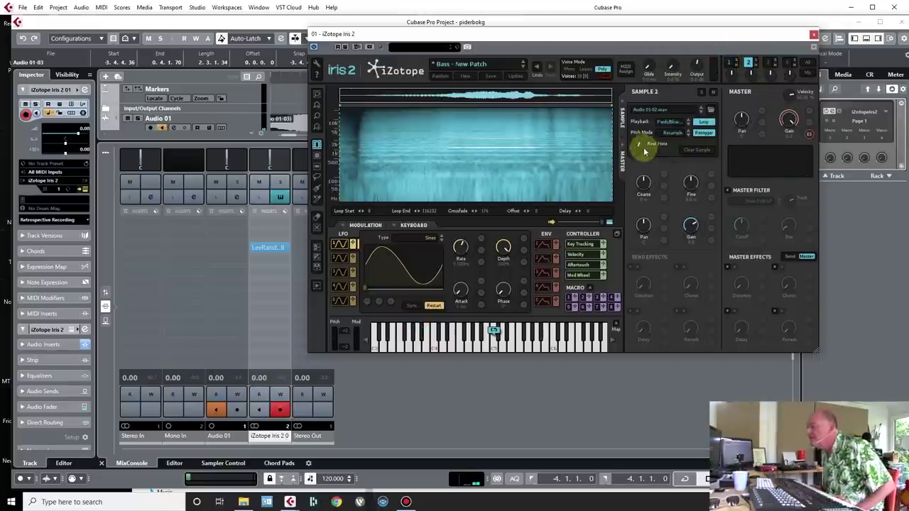
click(637, 147)
double_click(651, 149)
text(c)
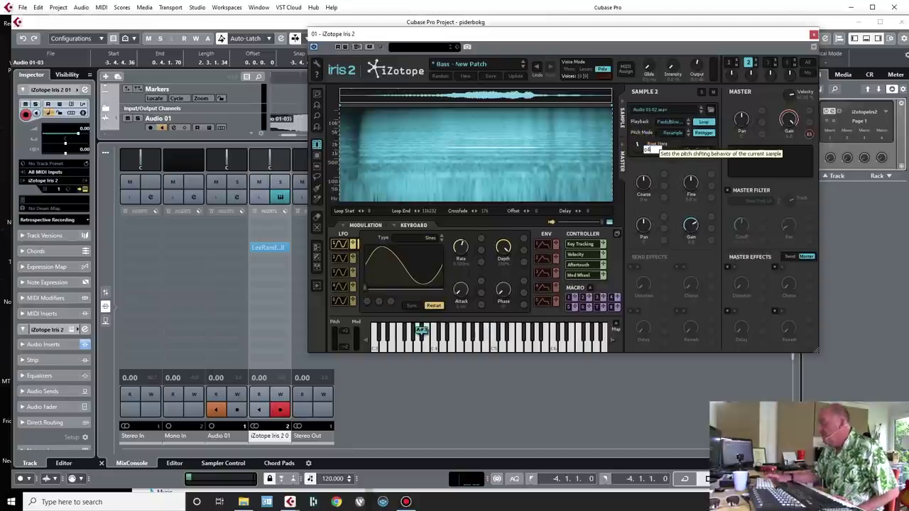
text(4)
key(Return)
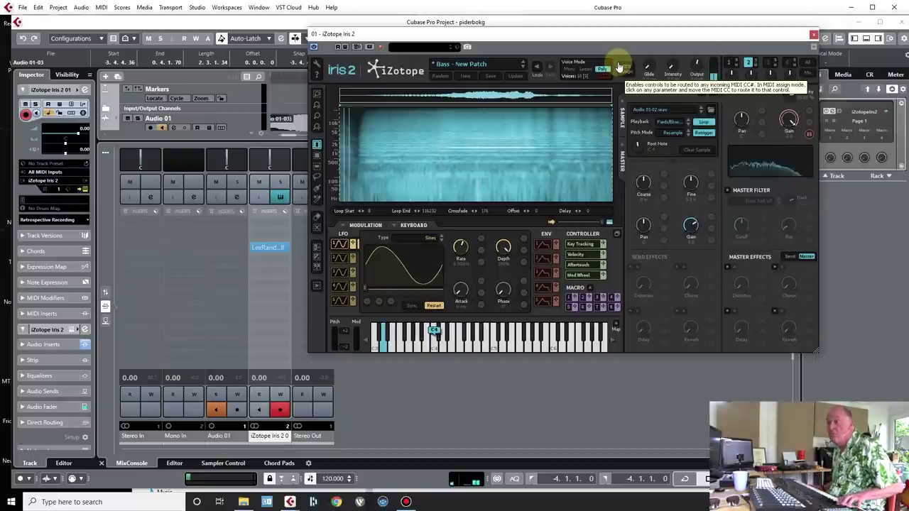
Adjust the Iris 2 envelopes, giving the fifth envelope an attack of about 0.7 s and a release of about 4.7 s.
click(545, 245)
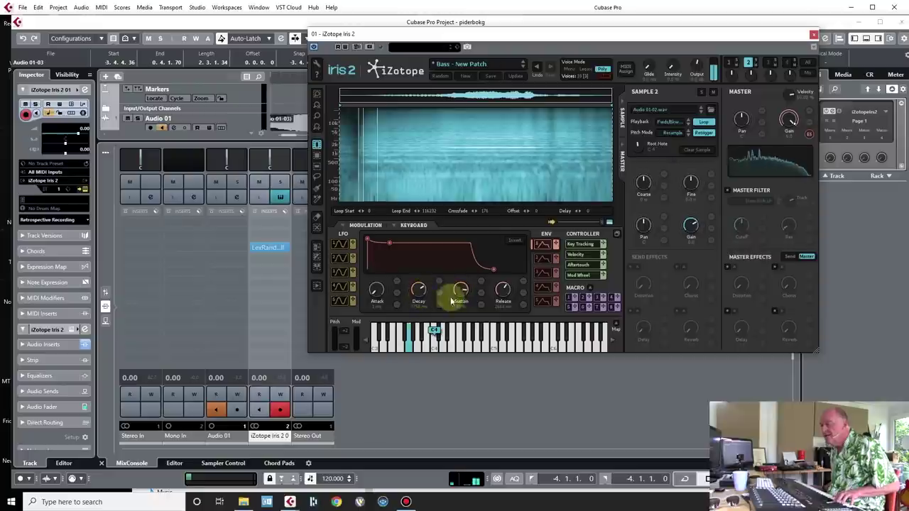
drag(504, 296, 503, 290)
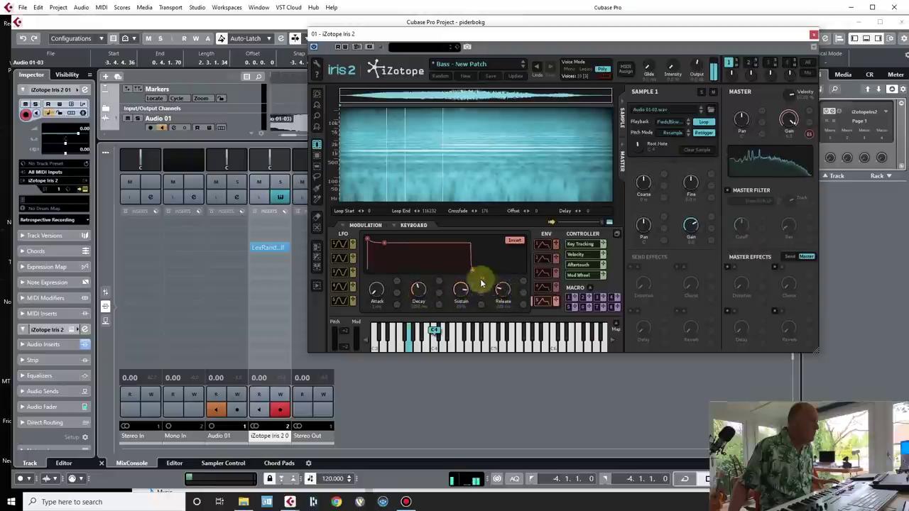
drag(504, 292, 506, 246)
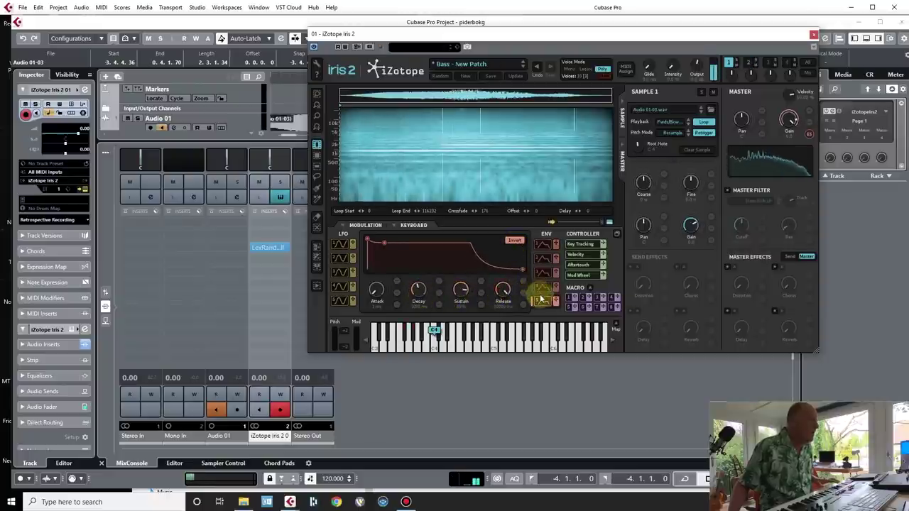
drag(497, 290, 504, 300)
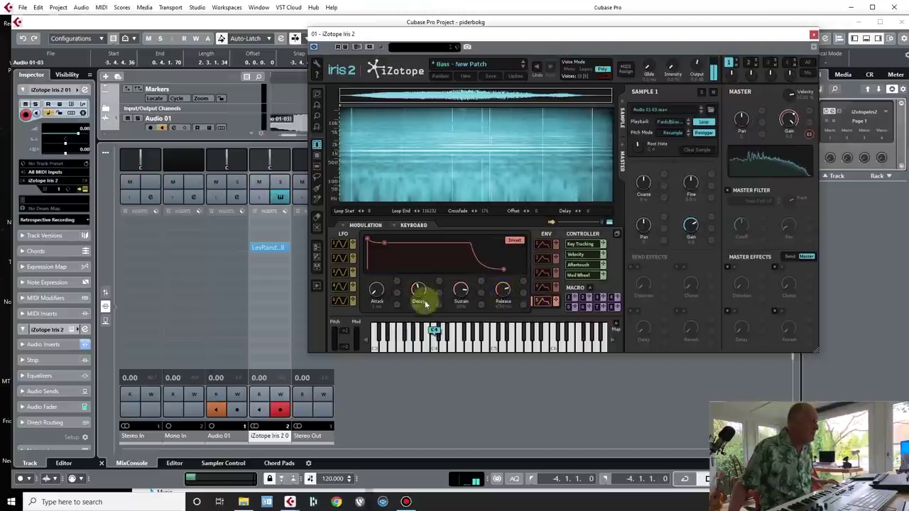
drag(376, 293, 373, 273)
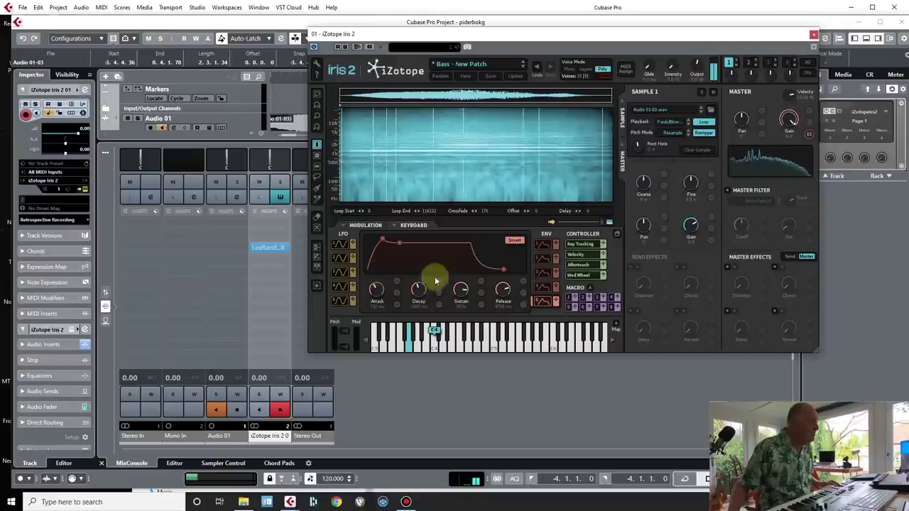
click(749, 63)
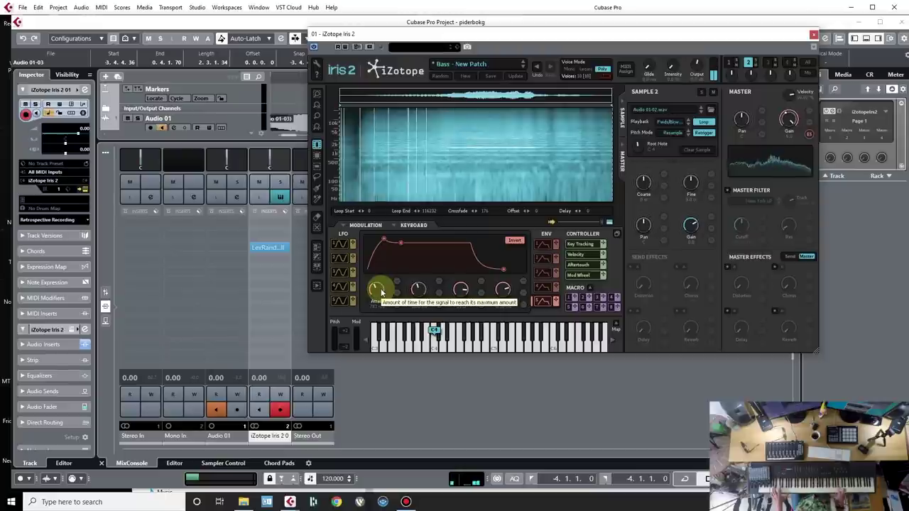
Hide the mixer and add an instrument track below the Iris 2 track using the Synapse DUNE 3 synth.
drag(465, 34, 908, 71)
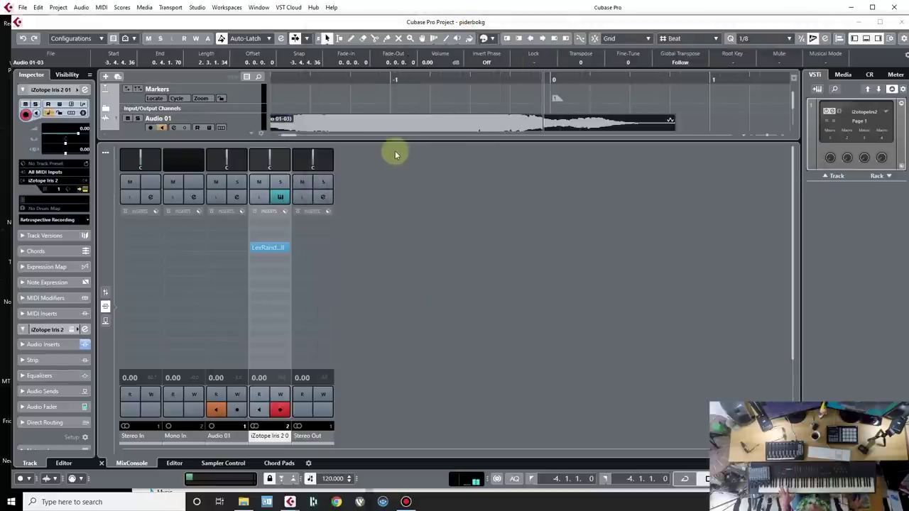
click(862, 40)
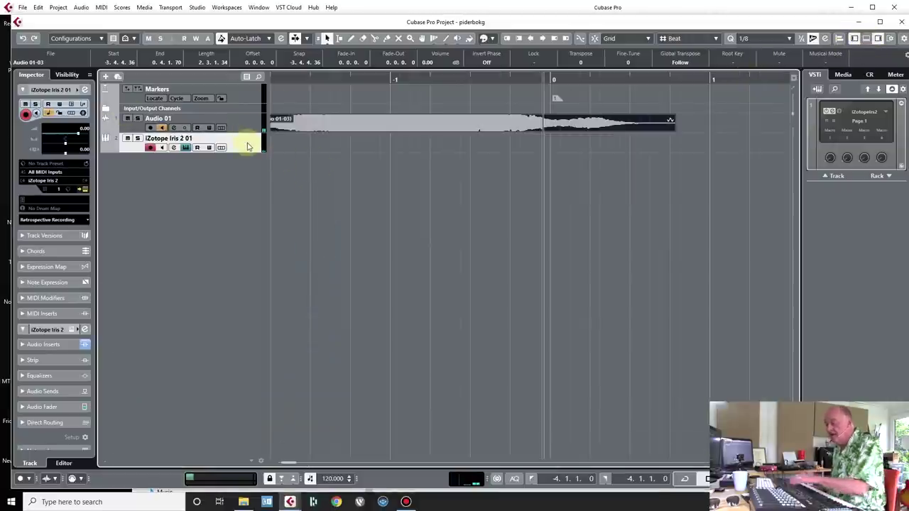
right_click(240, 141)
mouse_move(265, 148)
click(492, 159)
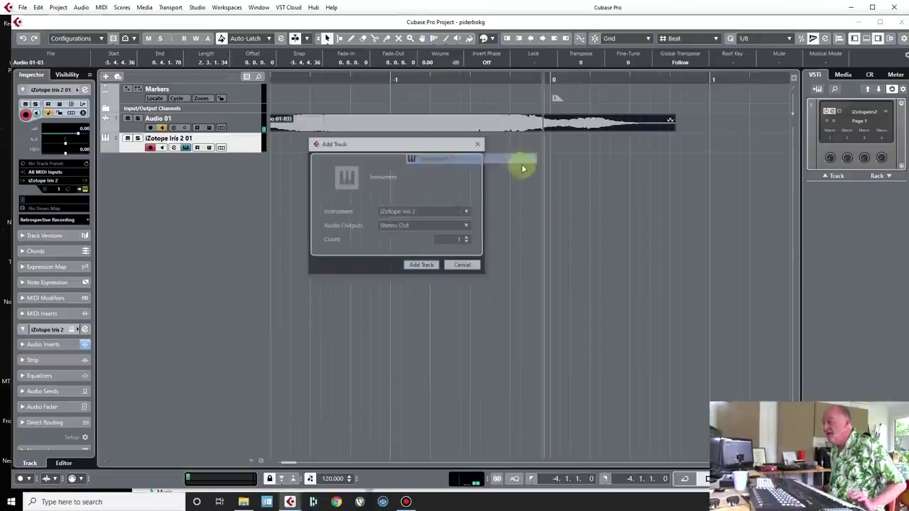
click(412, 212)
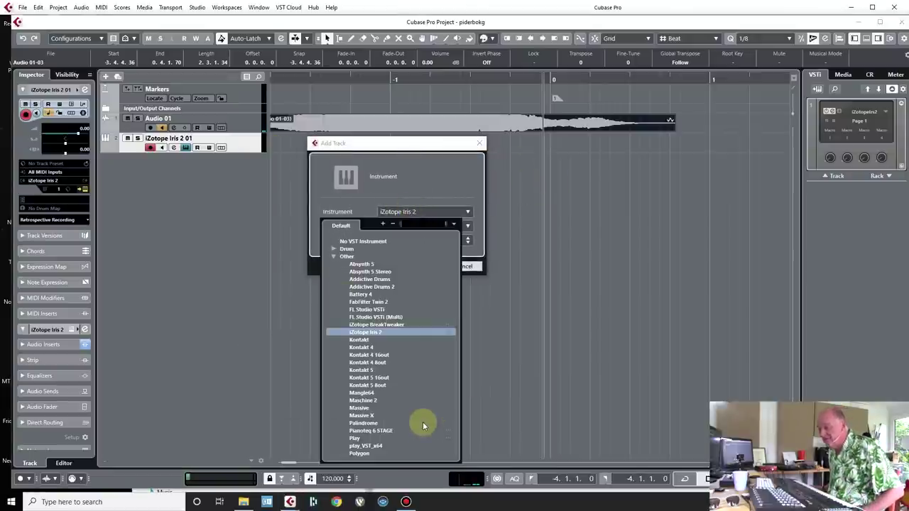
scroll(422, 426, down, 5)
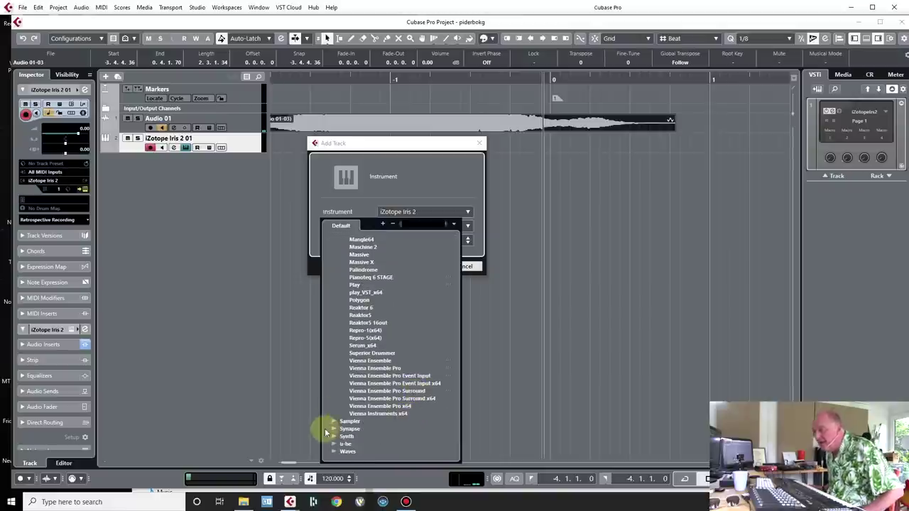
click(335, 429)
click(364, 436)
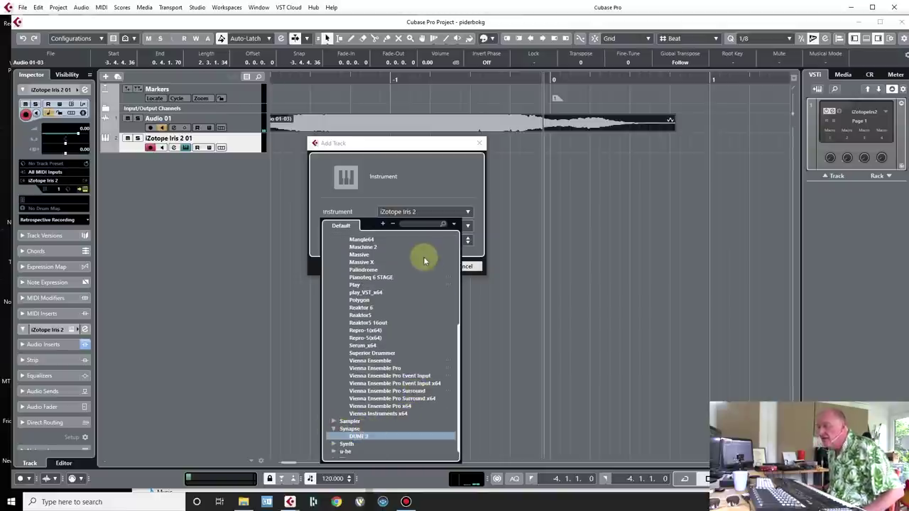
click(419, 266)
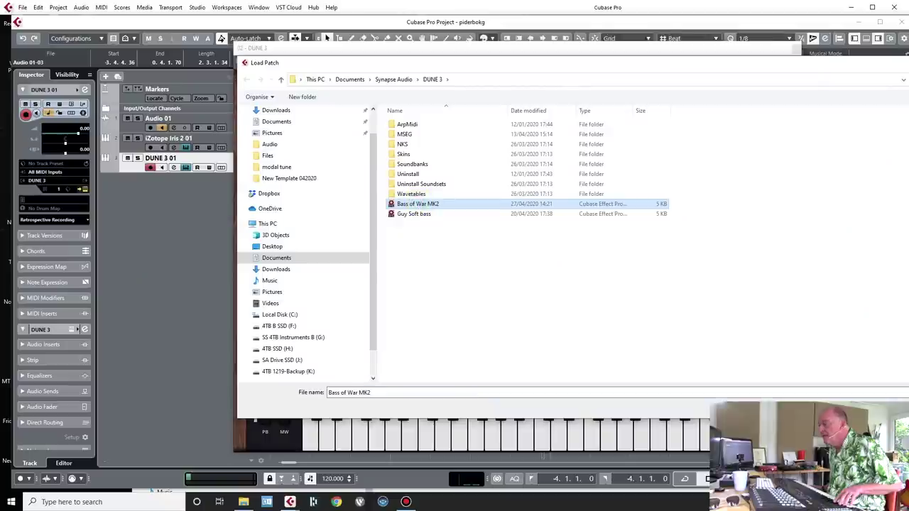
Load the Bass of War MK2 patch into DUNE 3 and close the instrument window.
drag(666, 71, 547, 59)
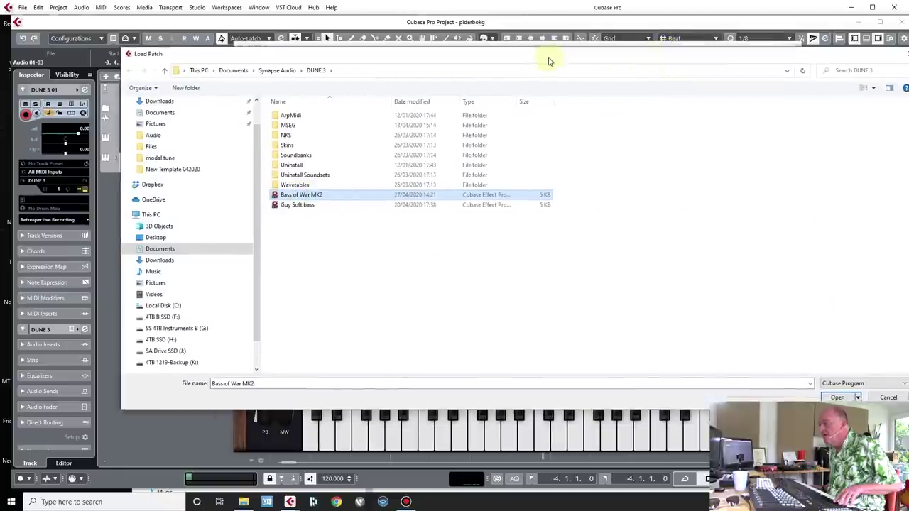
click(837, 397)
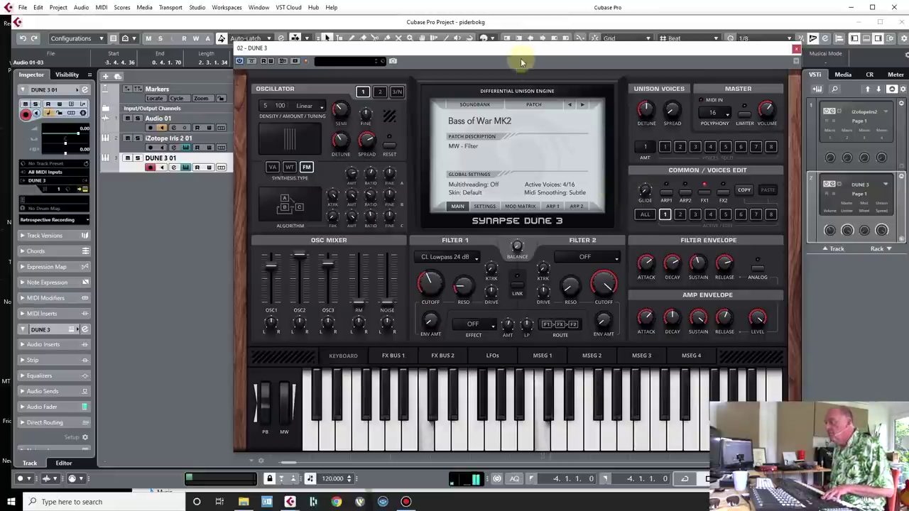
key(Escape)
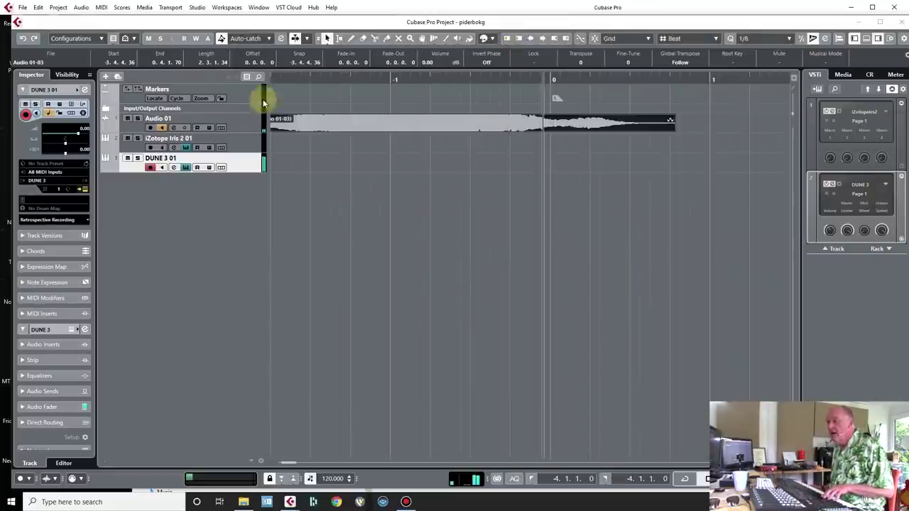
Insert the kHs Trance Gate effect on the DUNE 3 channel and close its plug-in window.
click(866, 39)
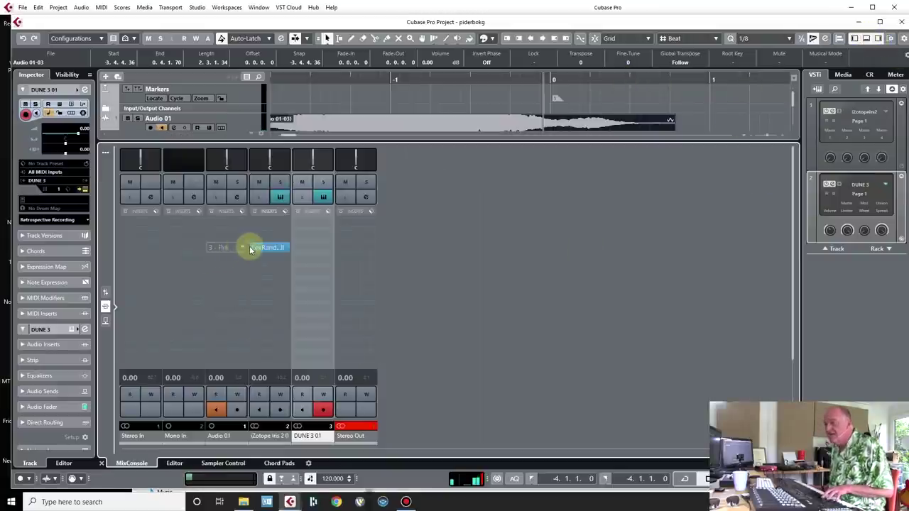
click(323, 250)
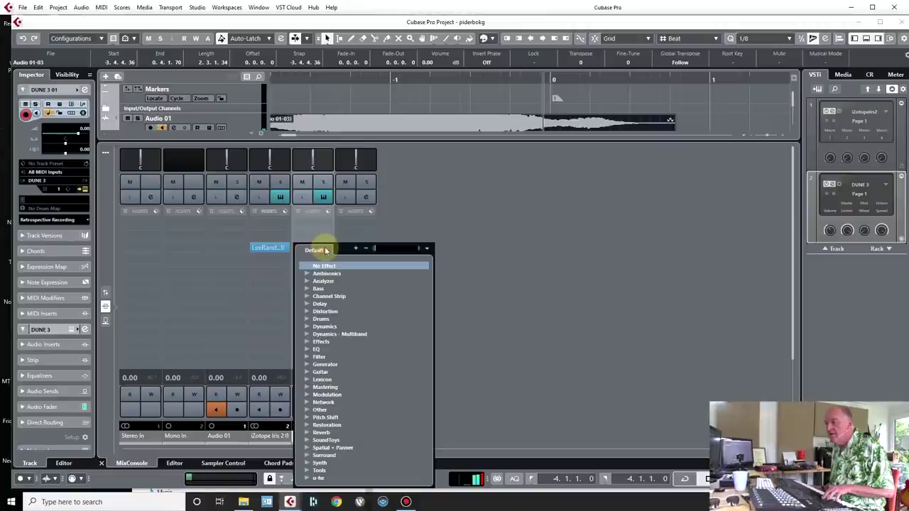
text(trance)
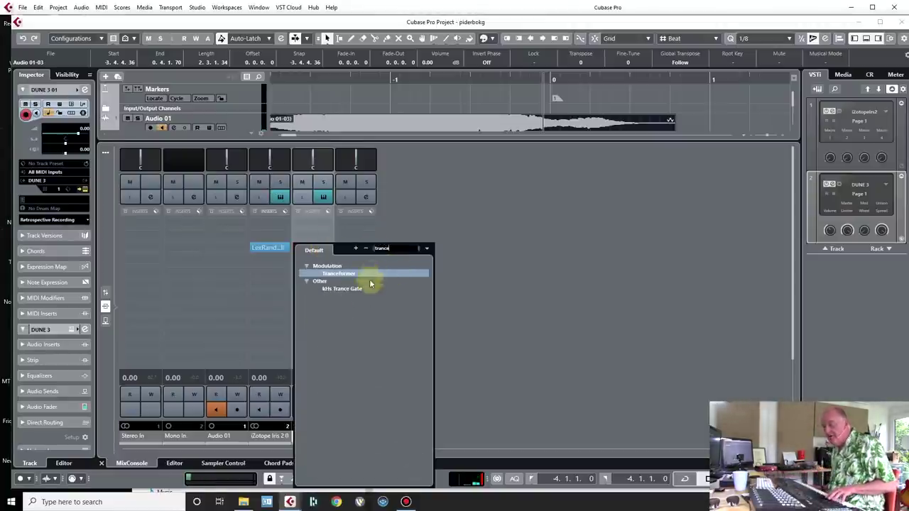
click(355, 289)
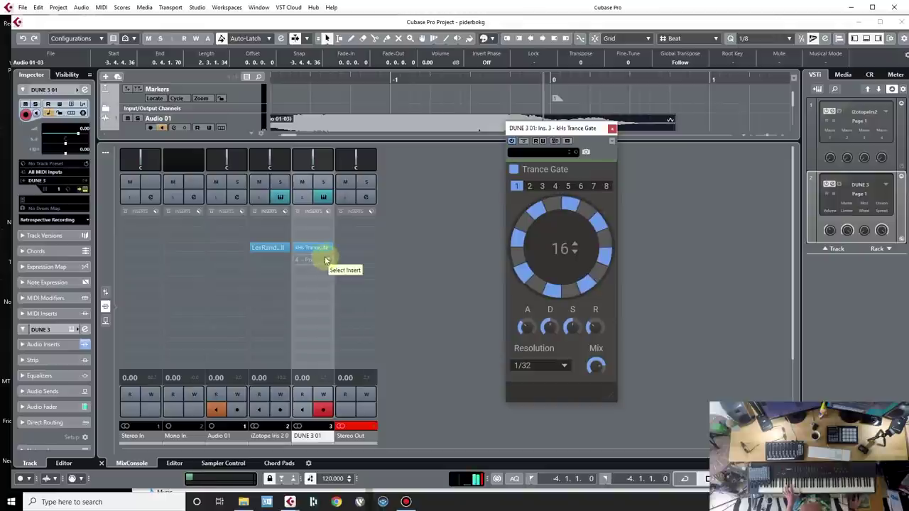
right_click(434, 260)
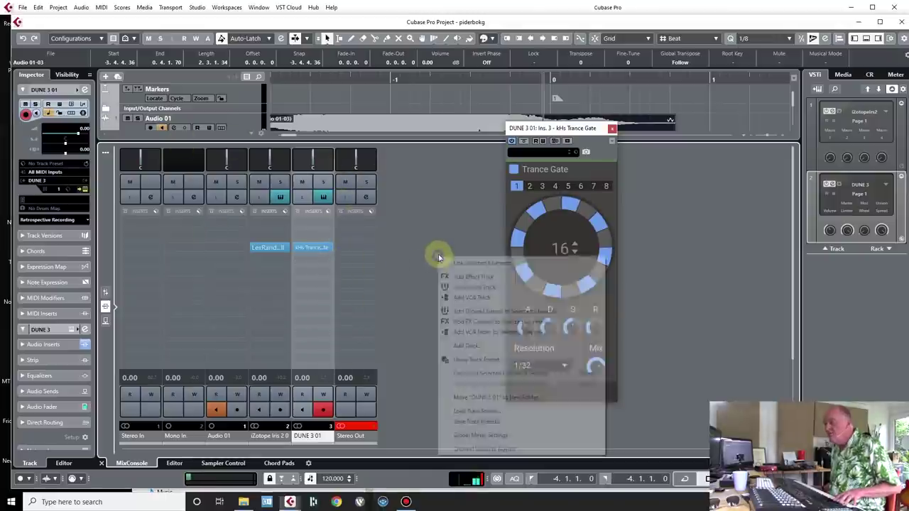
click(455, 203)
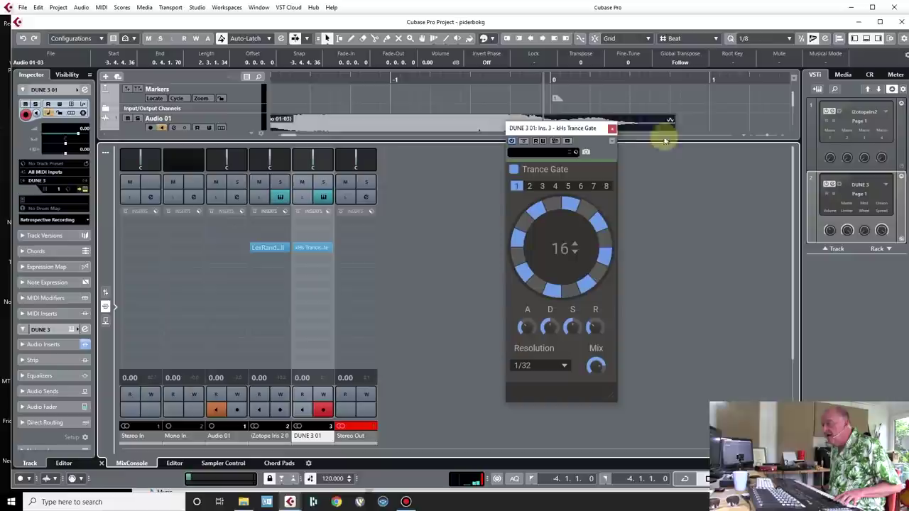
click(611, 128)
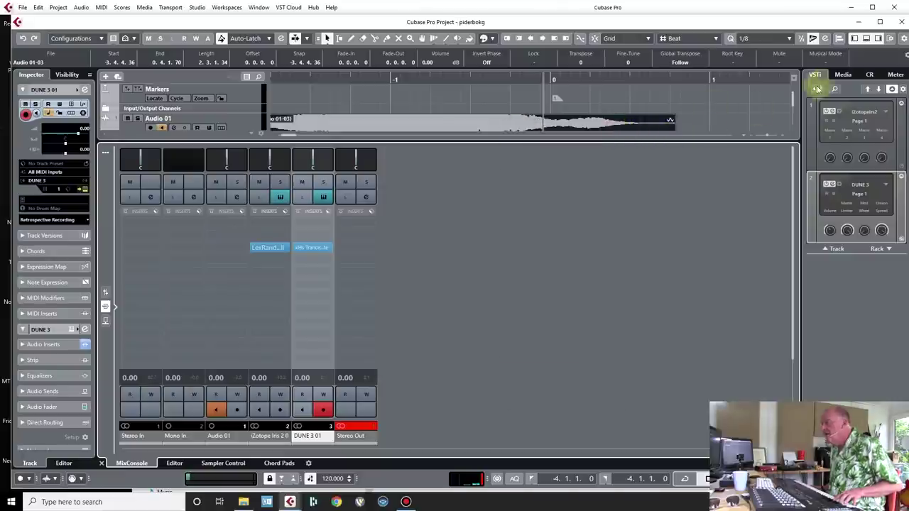
Add a mono effect track with no effect loaded, routed to Stereo Out and created inside a folder.
click(866, 39)
right_click(210, 219)
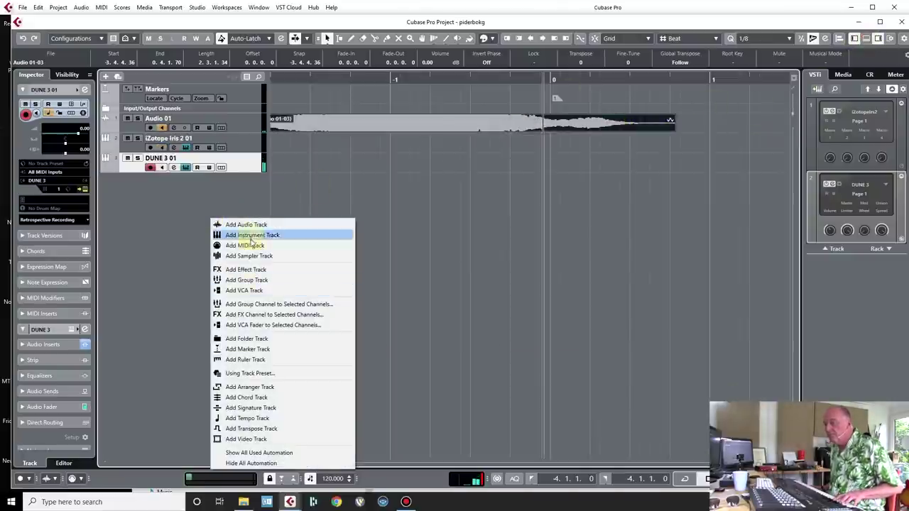
click(254, 270)
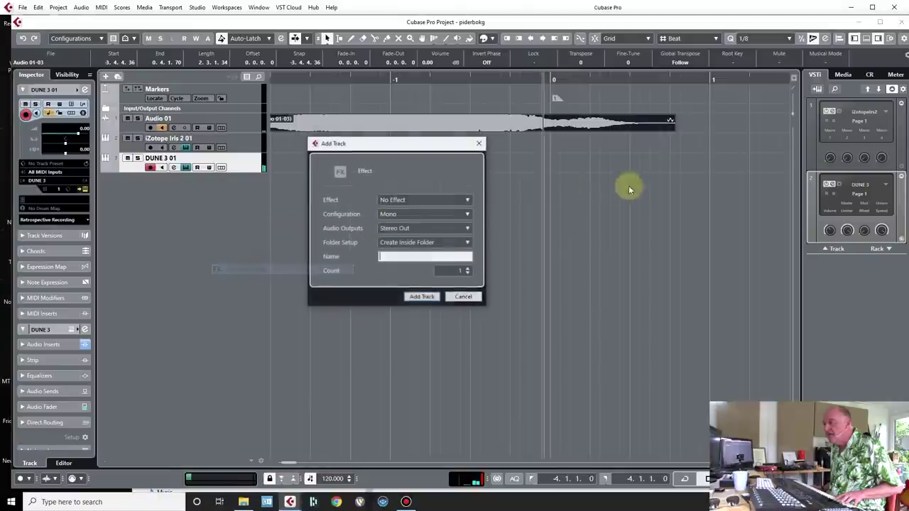
click(420, 298)
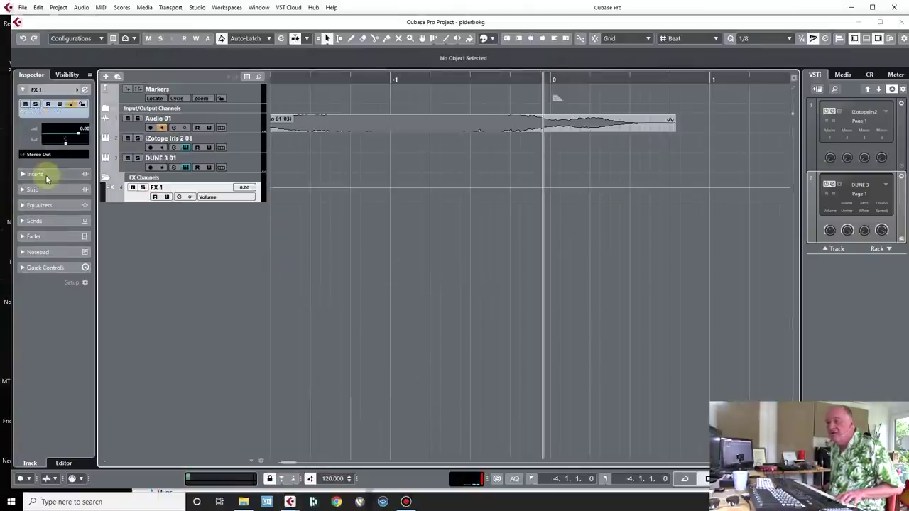
Insert the Random Hall reverb from Lexicon's PCM Native Reverb Bundle on the FX 1 channel, move its window aside and hide the mixer.
click(867, 39)
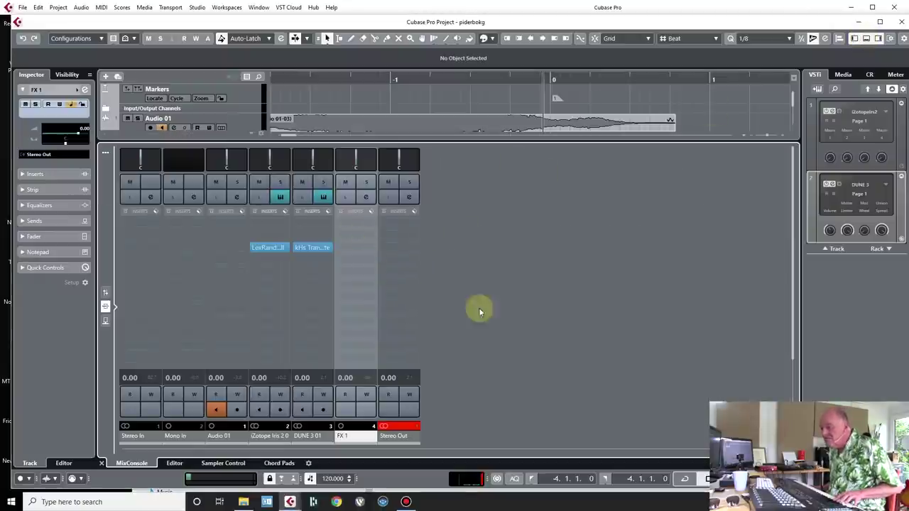
click(375, 243)
scroll(384, 314, down, 1)
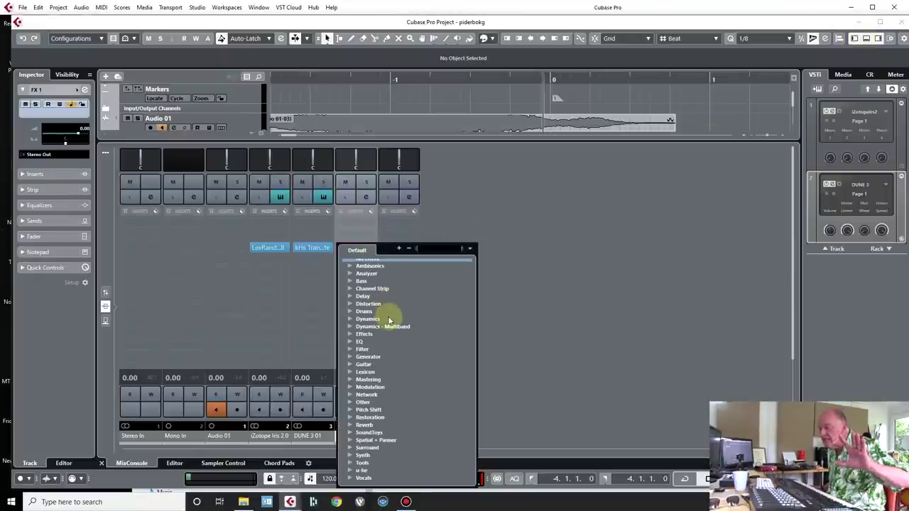
click(349, 372)
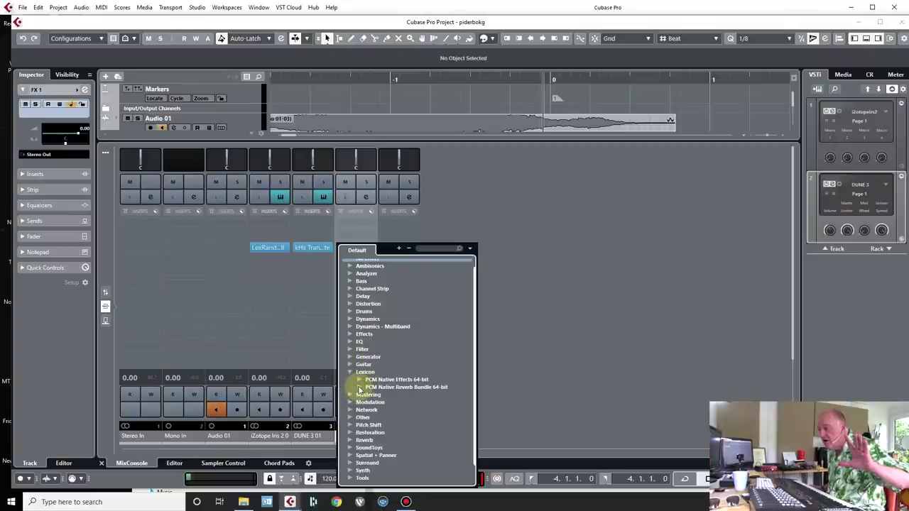
click(360, 387)
click(396, 424)
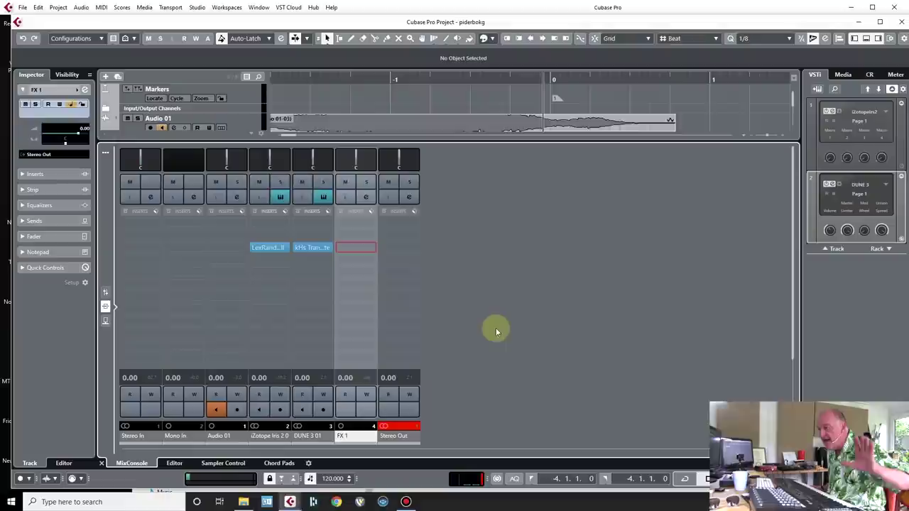
drag(482, 111, 908, 106)
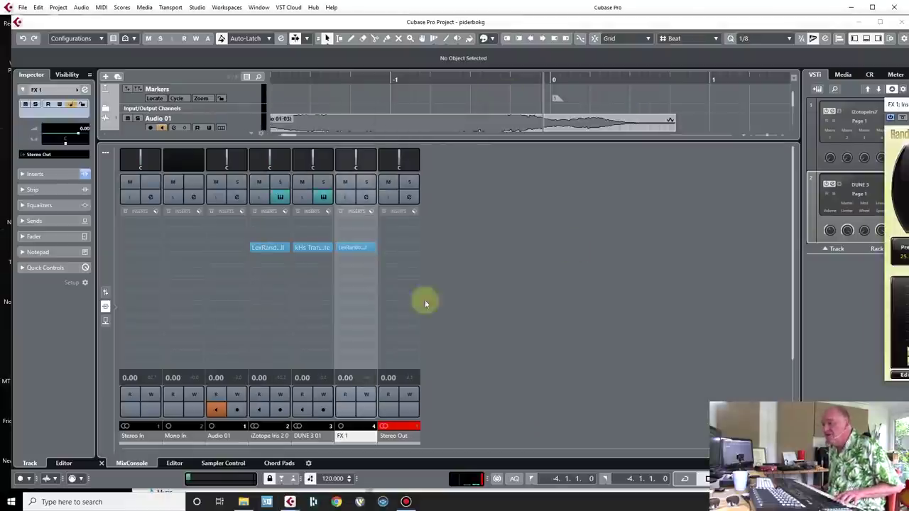
click(101, 463)
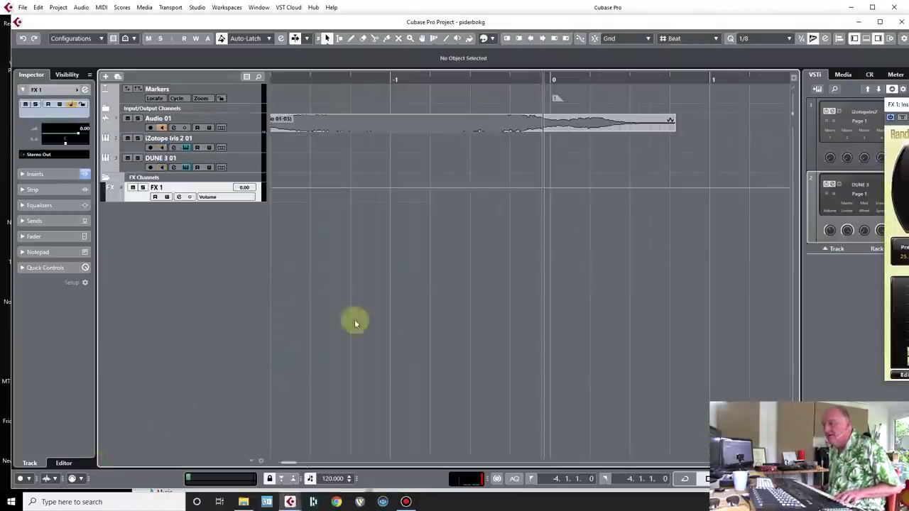
Route the first send of the DUNE 3 channel to FX 1.
click(229, 162)
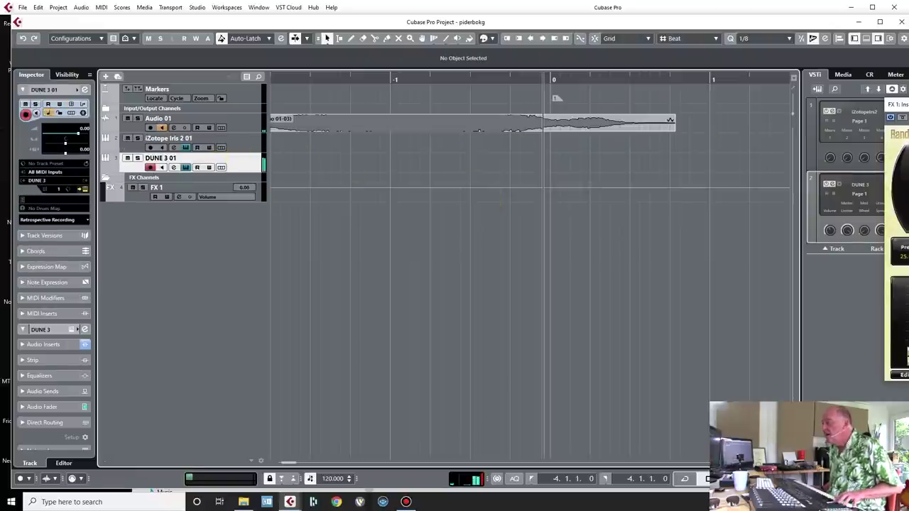
click(866, 39)
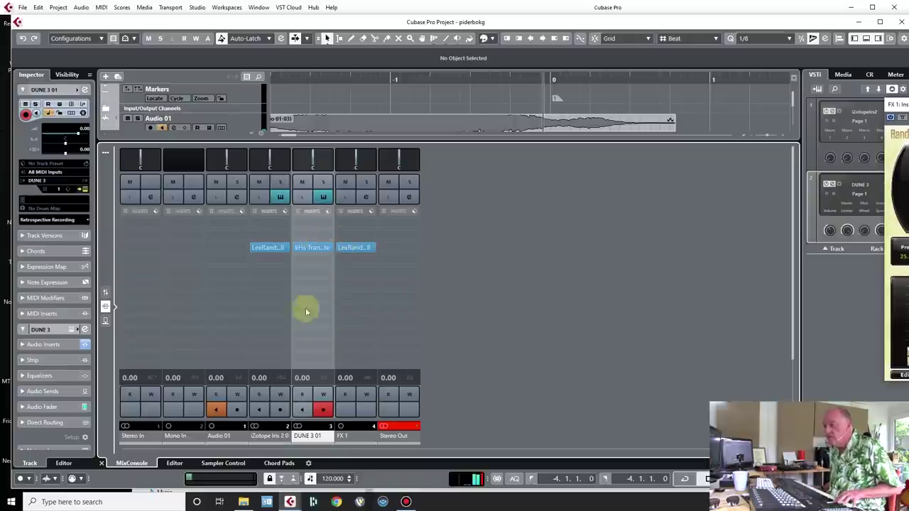
click(107, 322)
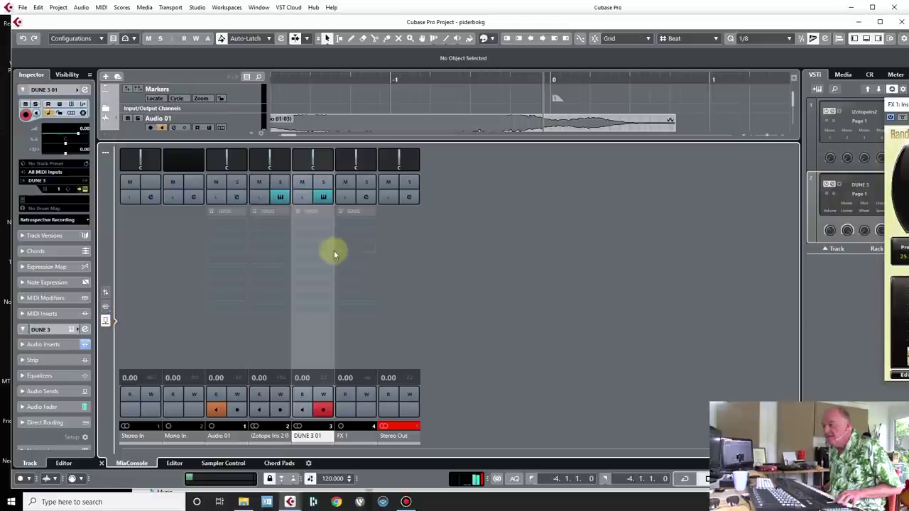
click(313, 248)
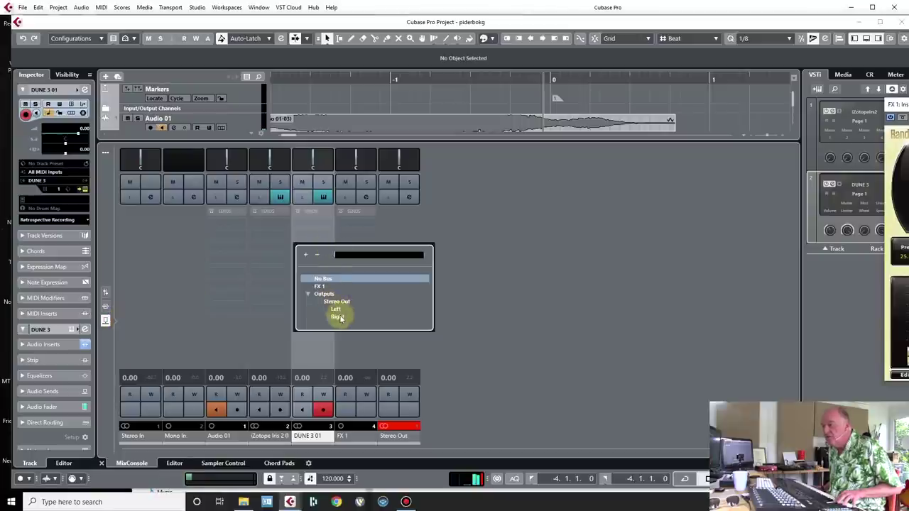
click(320, 286)
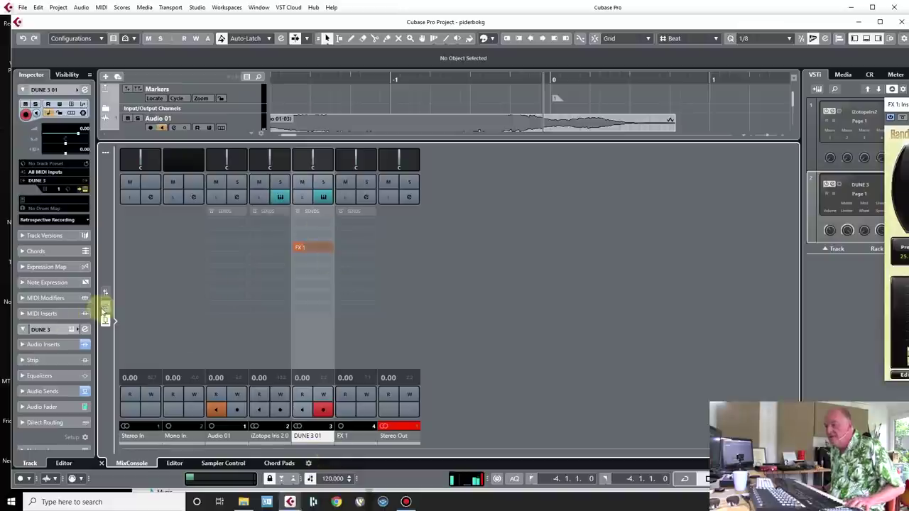
Insert the FabFilter Timeless 2 delay below the trance gate on the DUNE 3 channel and hide the mixer.
click(105, 307)
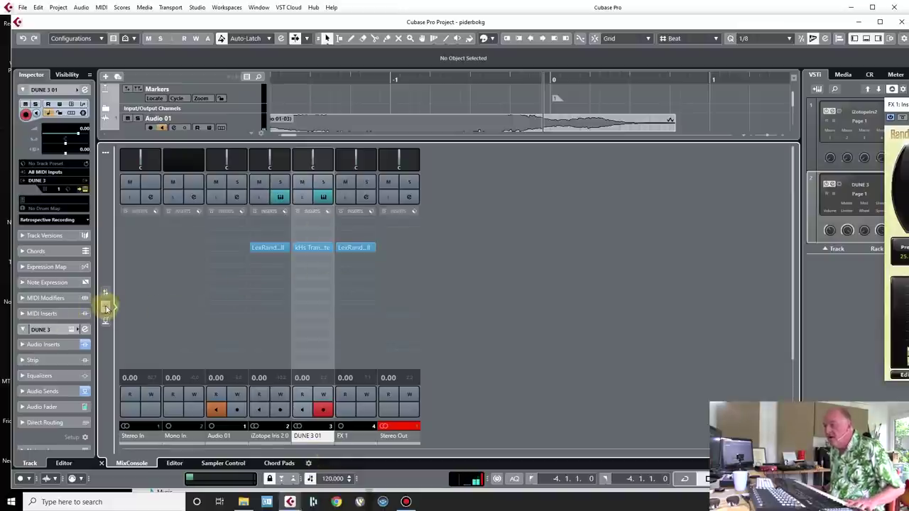
click(325, 259)
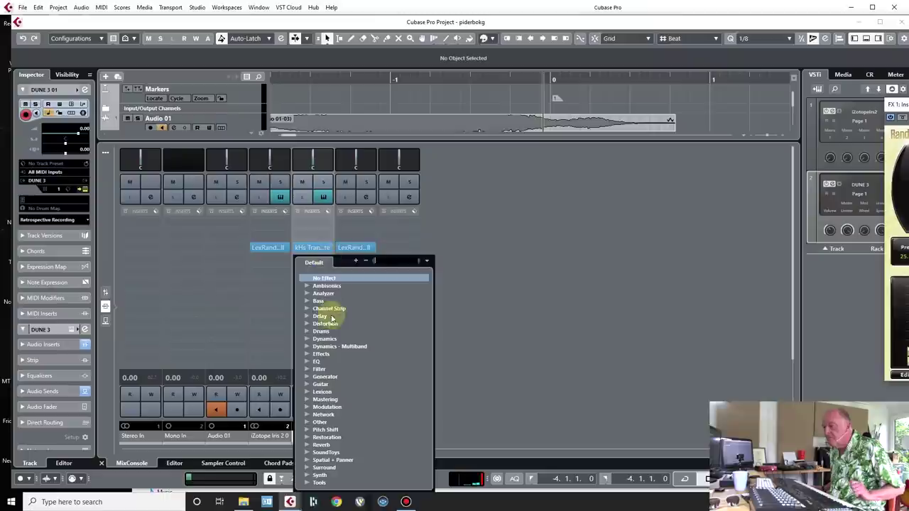
click(308, 317)
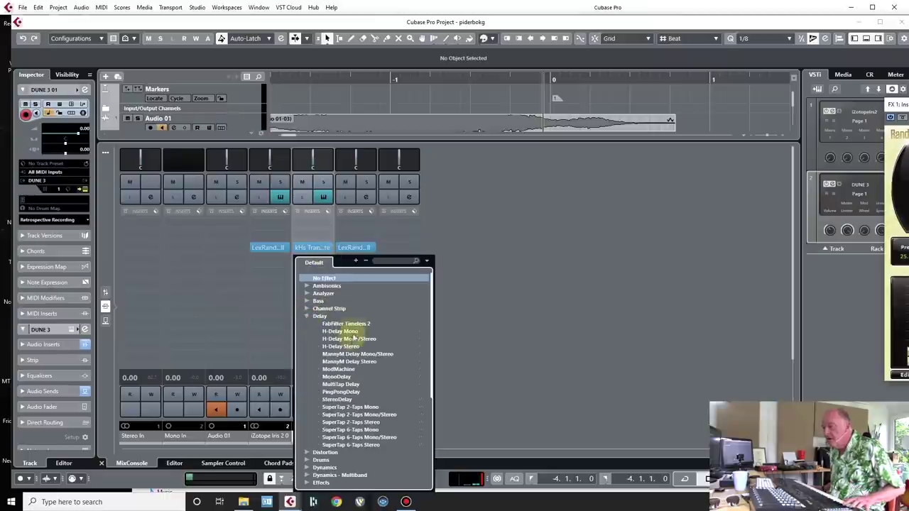
click(349, 323)
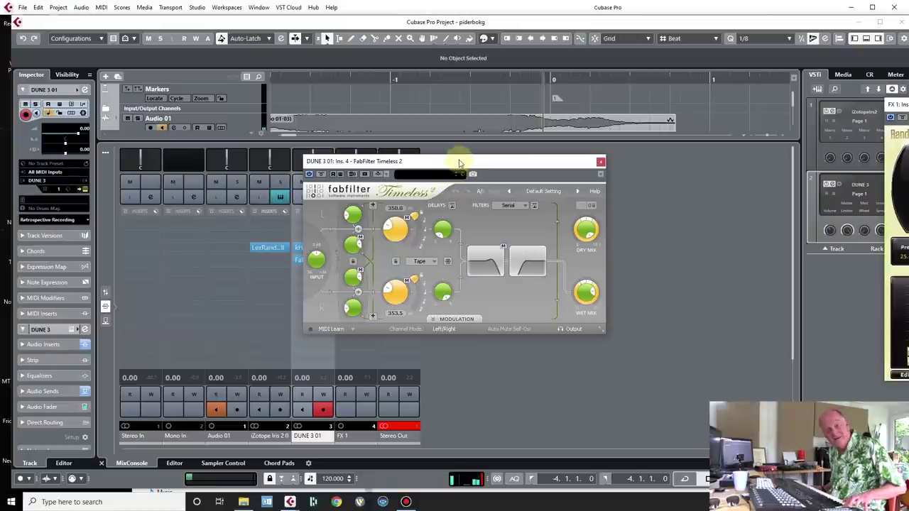
drag(459, 163, 590, 196)
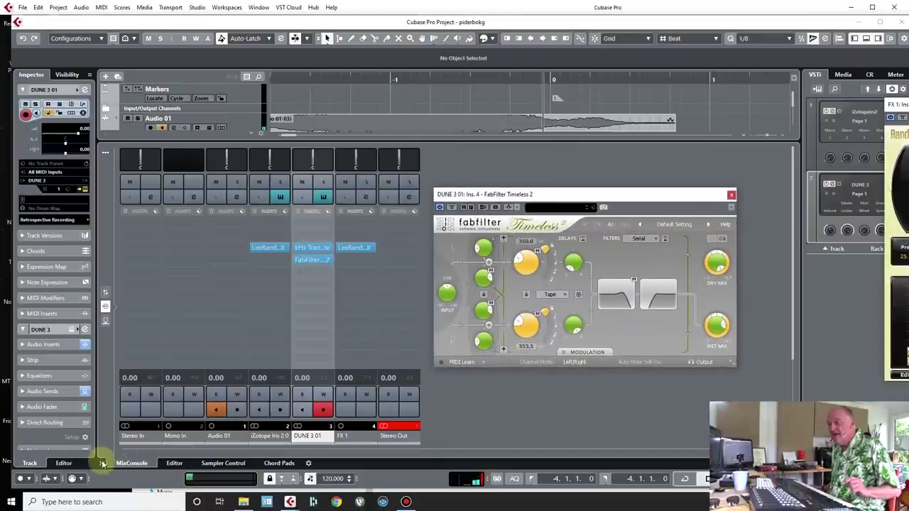
click(102, 463)
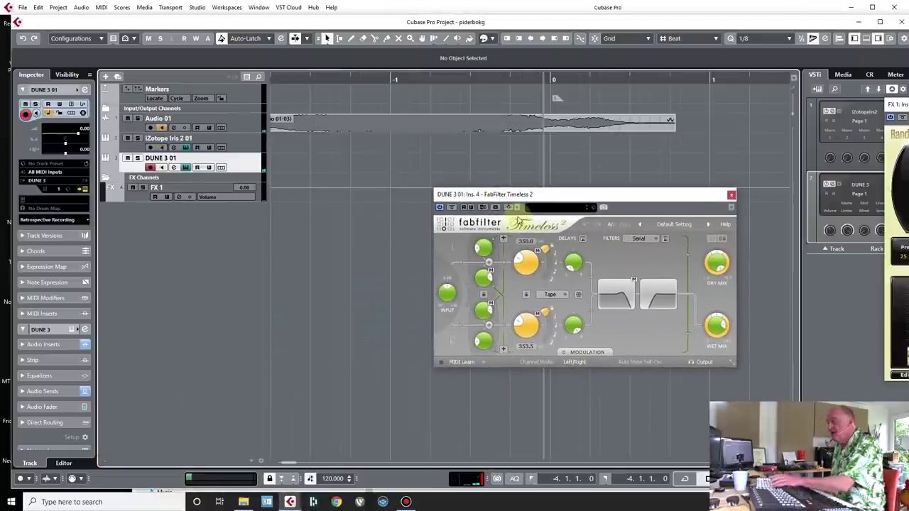
Mute the Audio 01 track and select the iZotope Iris 2 track for live playing.
click(127, 118)
click(238, 146)
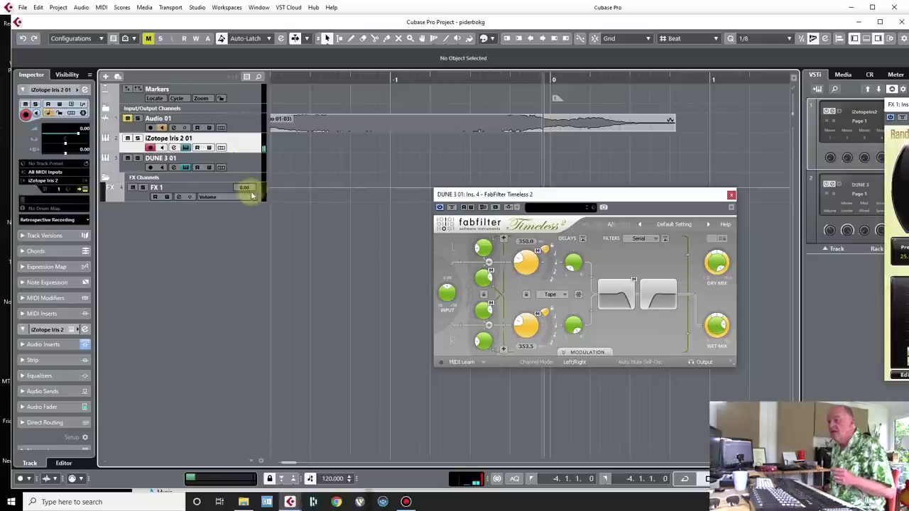
Add an instrument track below the DUNE 3 track using Kontakt.
click(249, 165)
right_click(249, 164)
mouse_move(278, 171)
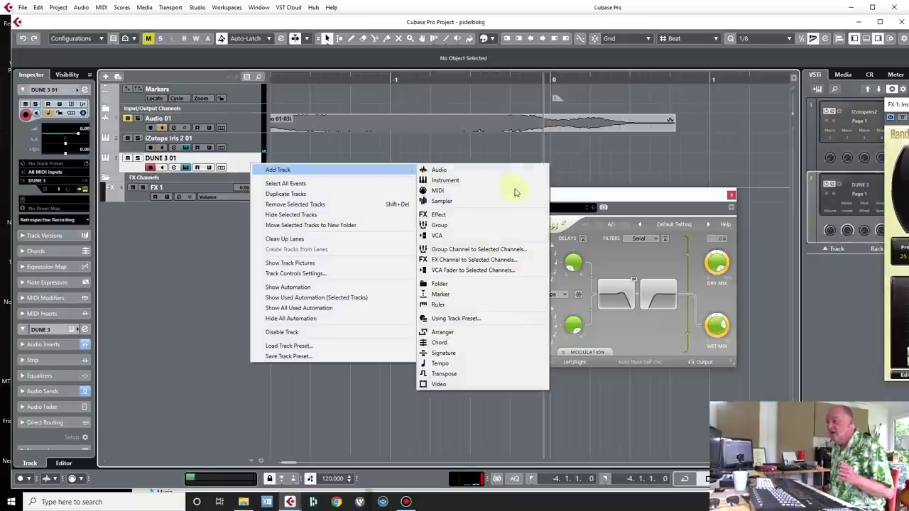
click(508, 183)
click(412, 211)
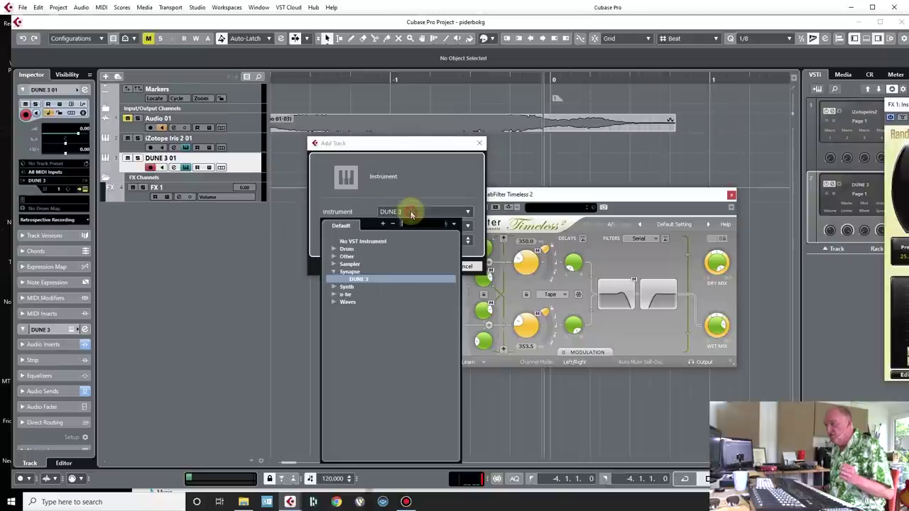
click(542, 194)
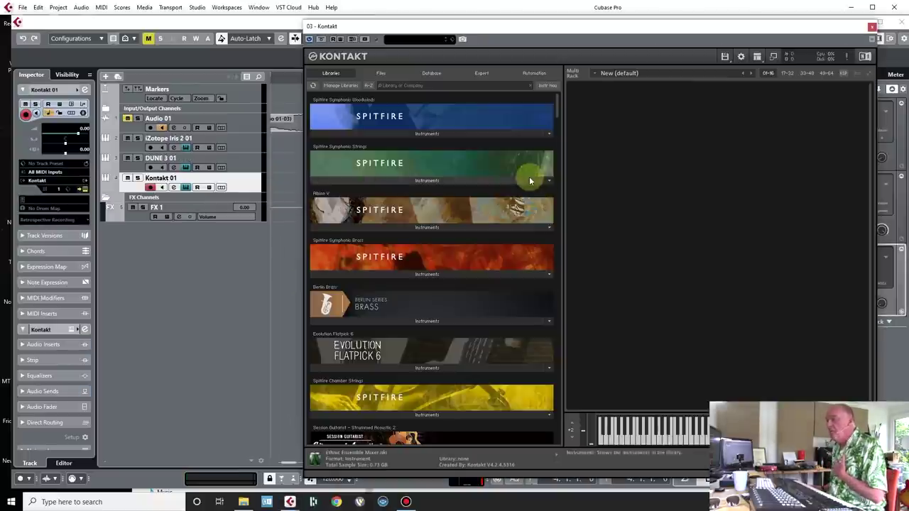
Load 05 Traditional - Pulse to Sul Pont Trem (Stereo) from the individual evolutions in the stereo mixes of Spitfire Symphonic Strings Evolutions.
drag(556, 106, 618, 420)
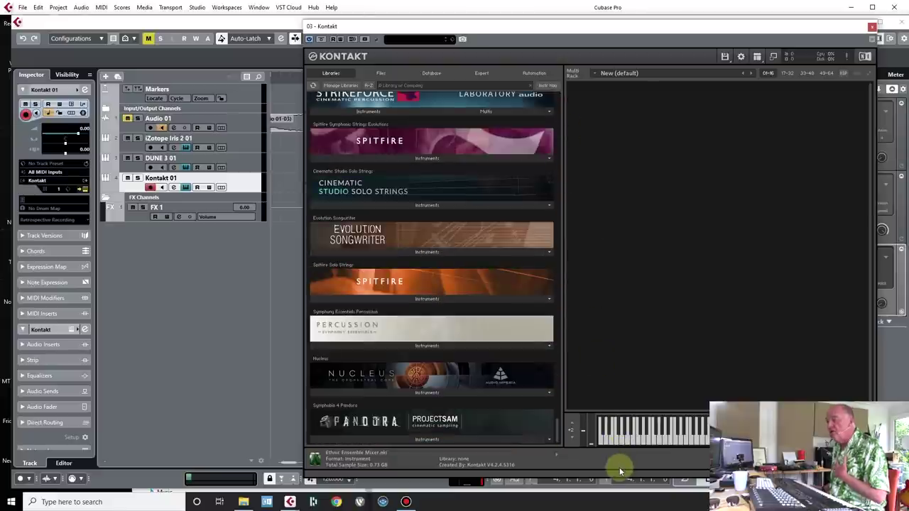
click(418, 158)
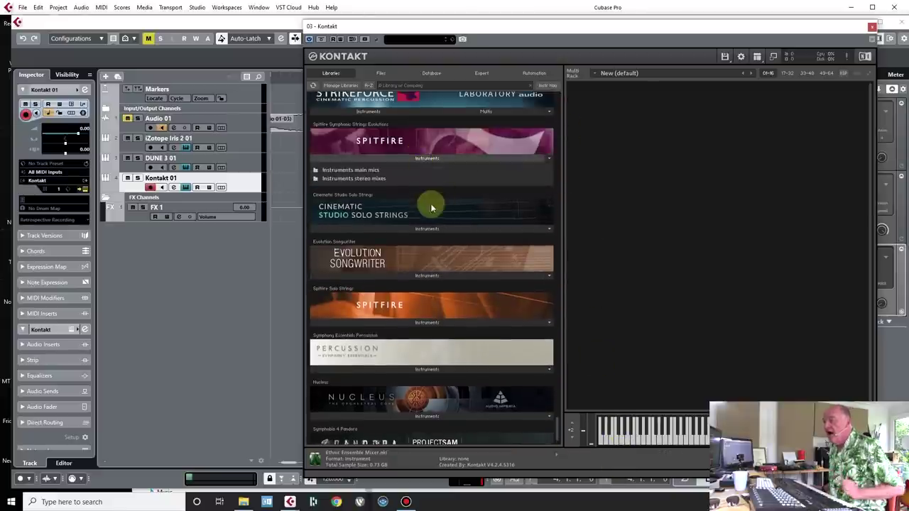
click(367, 178)
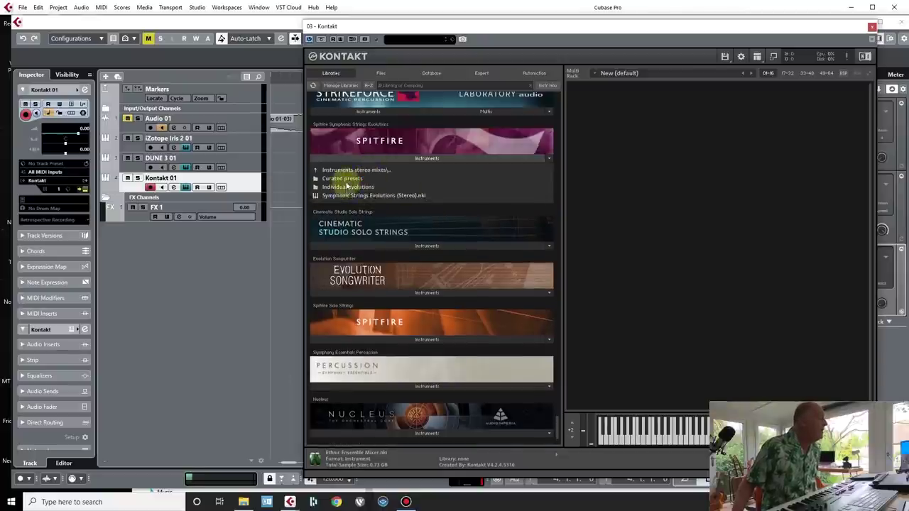
click(343, 186)
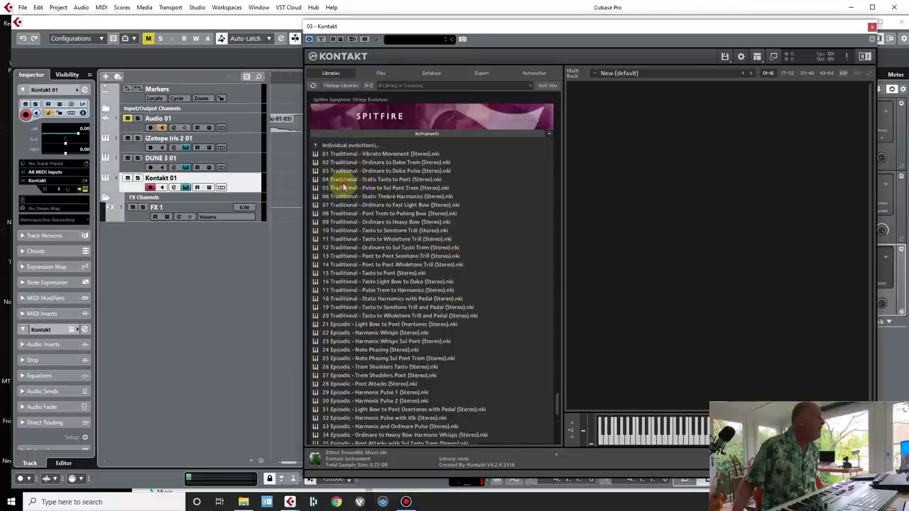
click(378, 188)
double_click(378, 189)
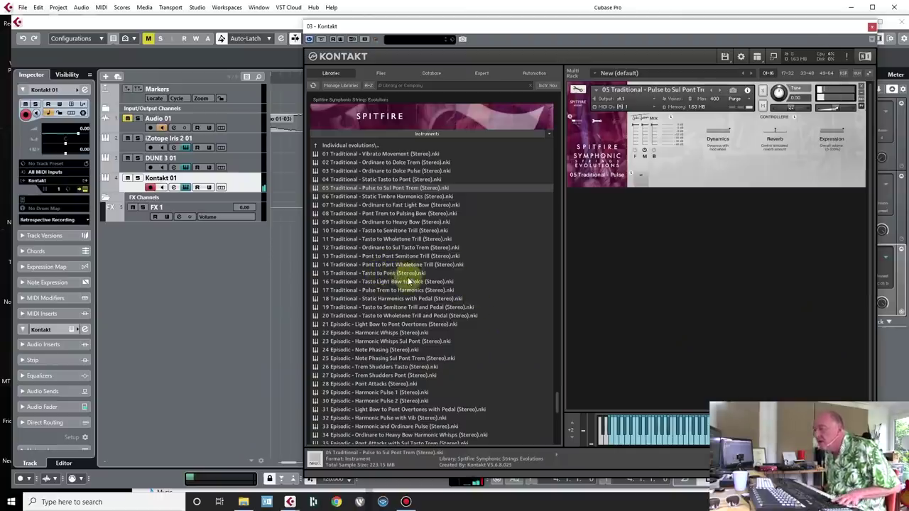
Close the leftover FabFilter Timeless 2 window and start recording on the Kontakt 01 track just after bar -1.
scroll(408, 333, down, 5)
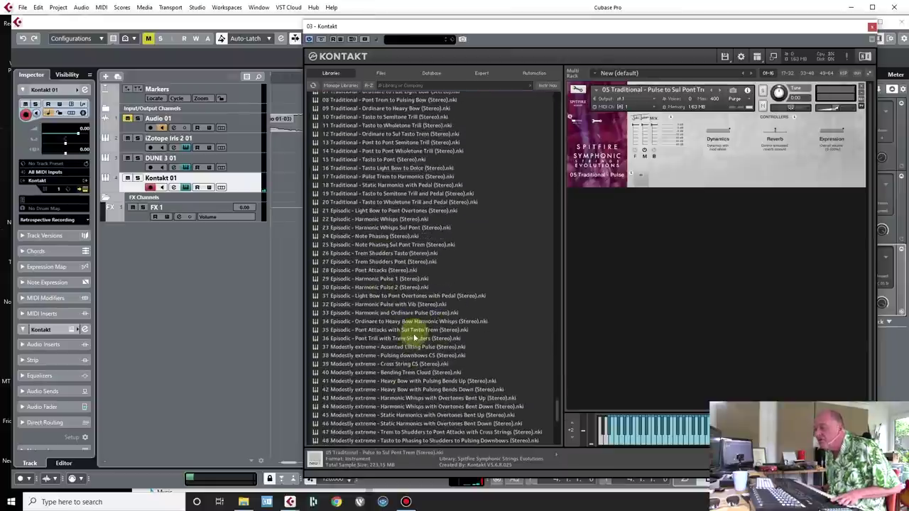
scroll(415, 336, down, 3)
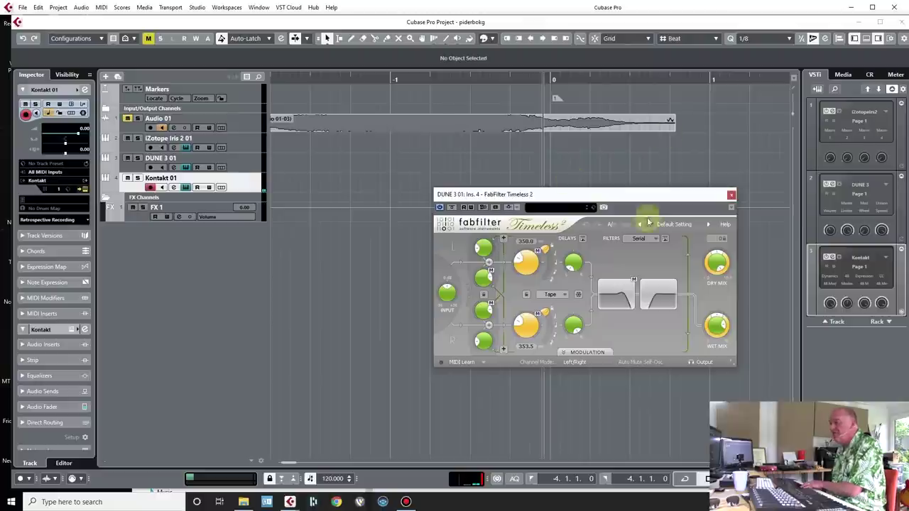
click(732, 197)
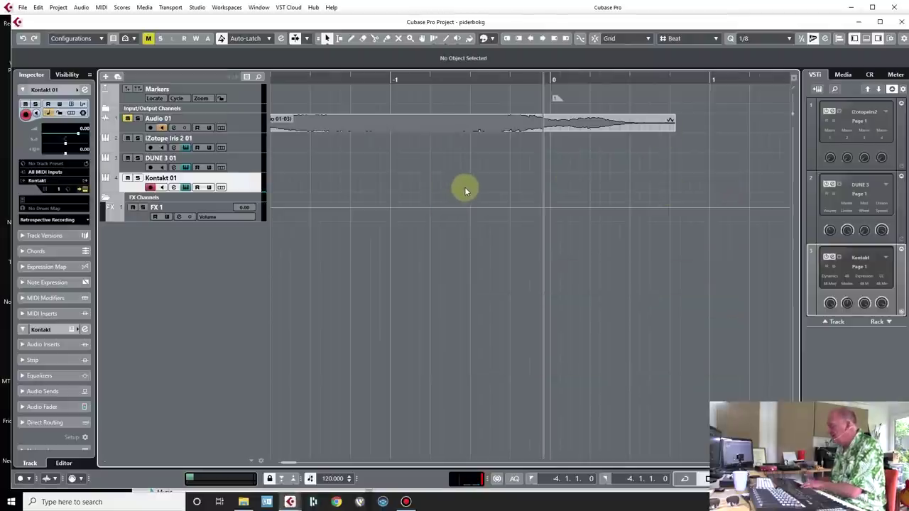
key(g)
key(g)
key(g)
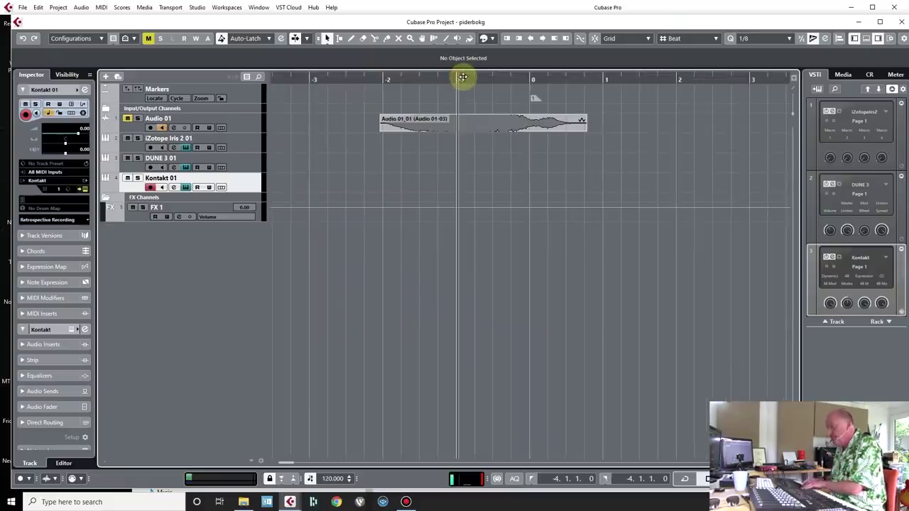
key(KP_Multiply)
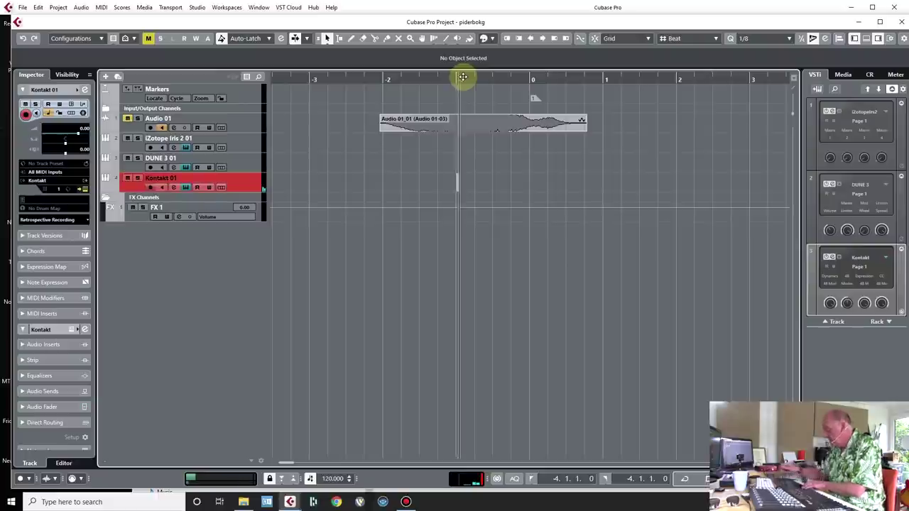
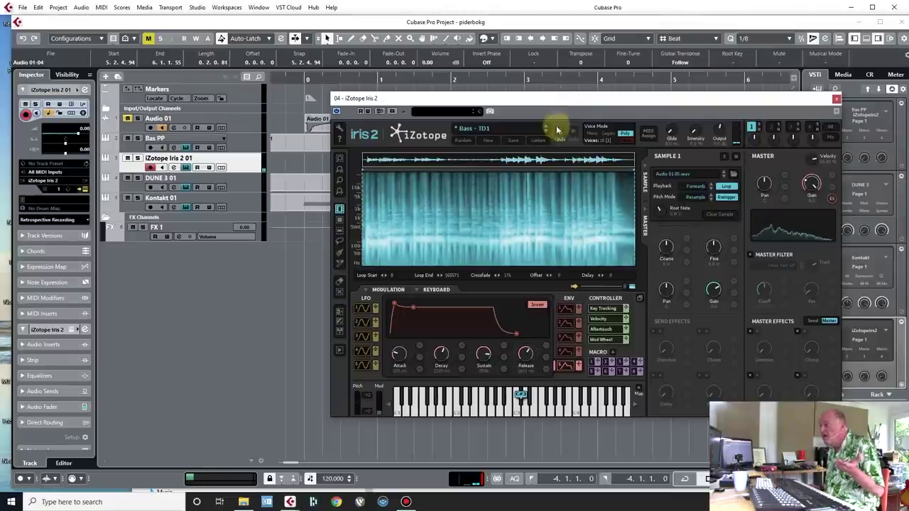
Fill in the Iris 2 patch save details with the name TD2 and the category Bass.
click(515, 140)
click(501, 179)
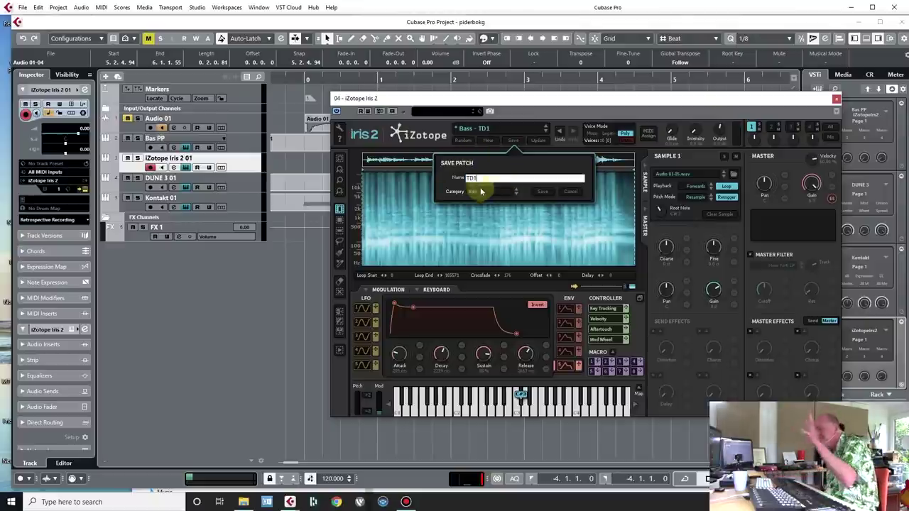
text(2)
click(500, 192)
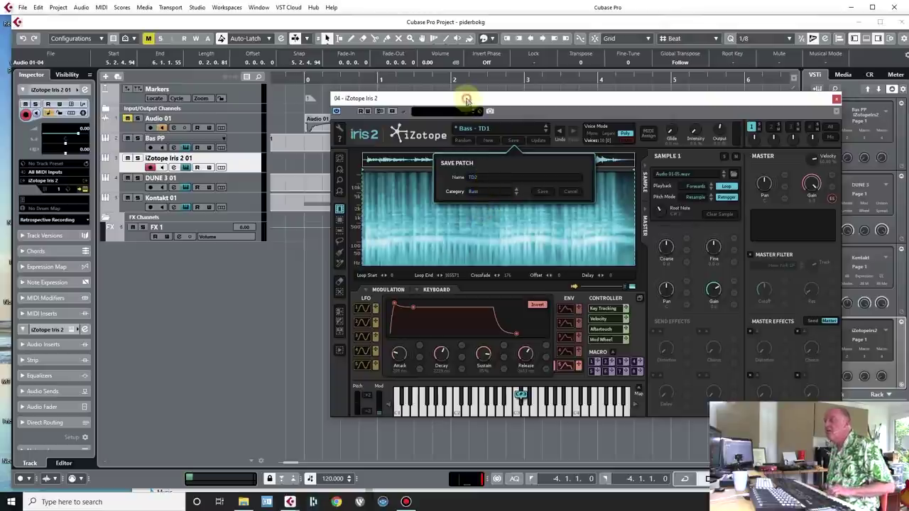
drag(467, 100, 460, 98)
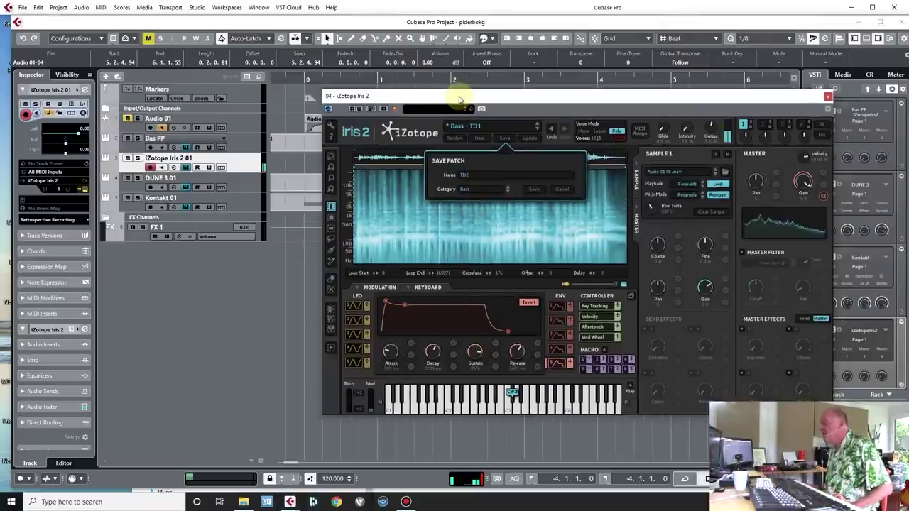
Show the mixer below the project and close the Iris 2 instrument window, leaving the channel inserts in view.
click(866, 39)
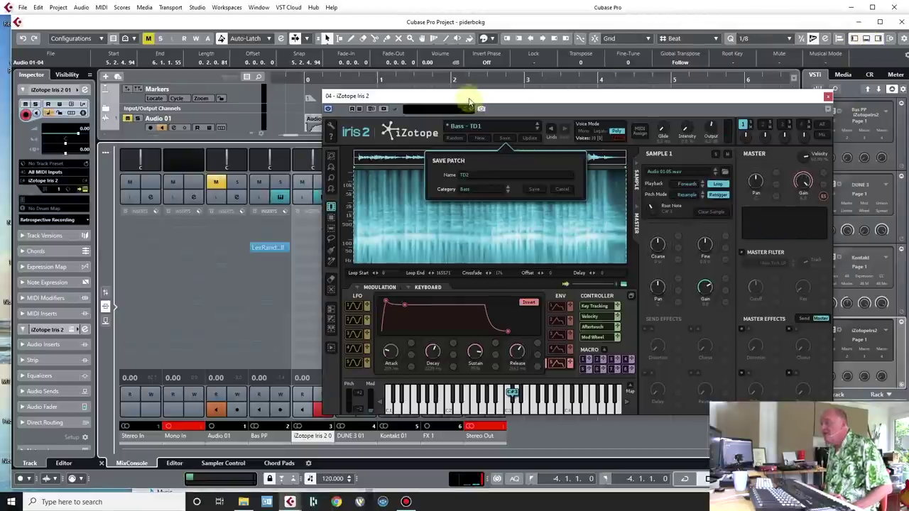
drag(468, 101, 517, 86)
click(876, 80)
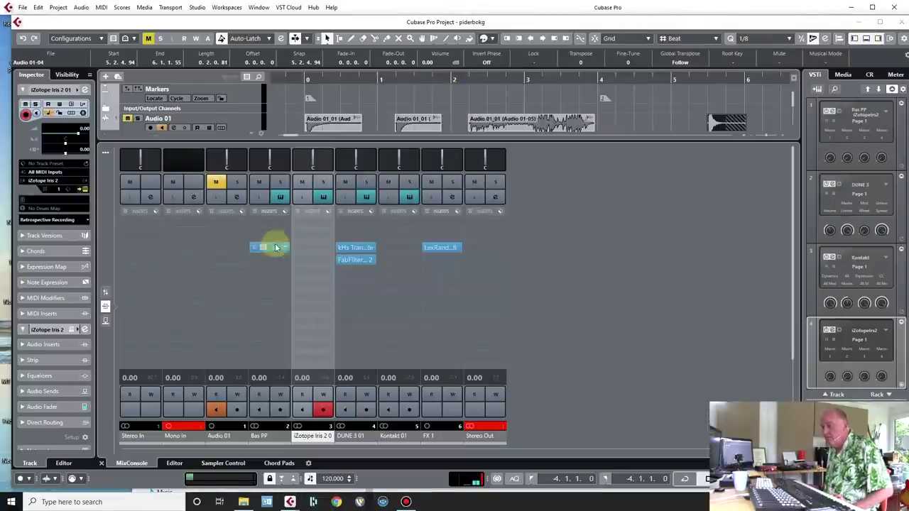
click(327, 249)
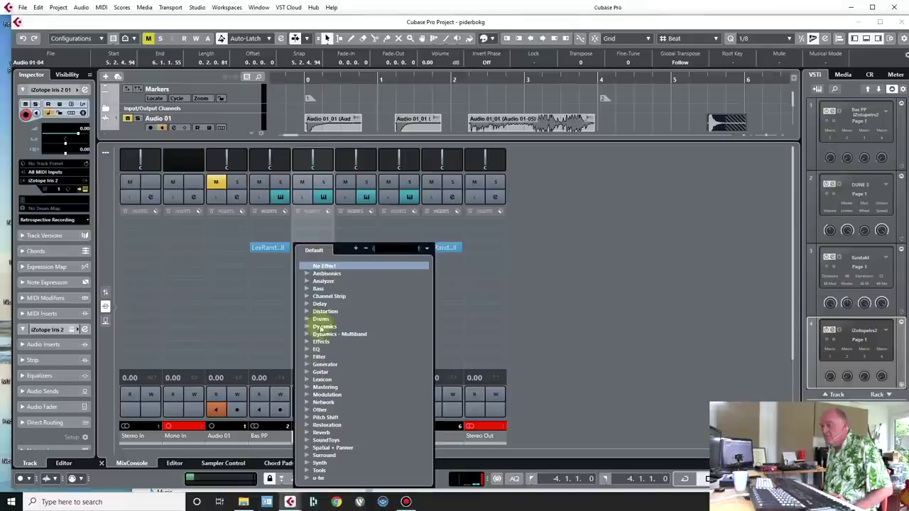
click(591, 271)
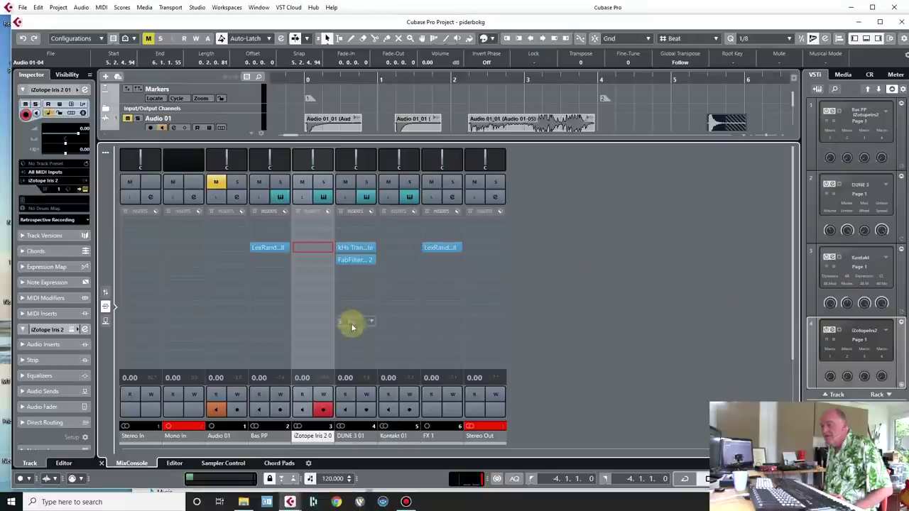
Route a send of the iZotope Iris 2 channel to FX 1, activate it and set its level to about -15.8 dB.
click(105, 323)
click(330, 248)
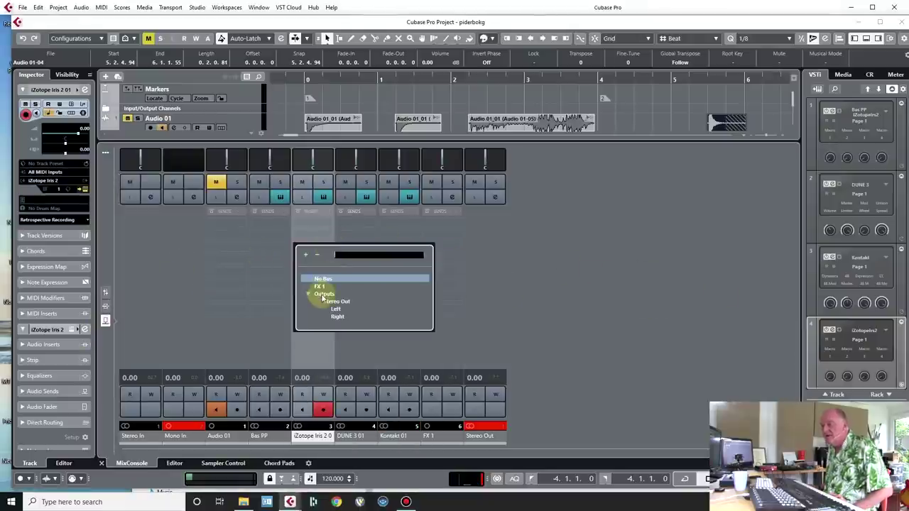
click(320, 290)
click(296, 248)
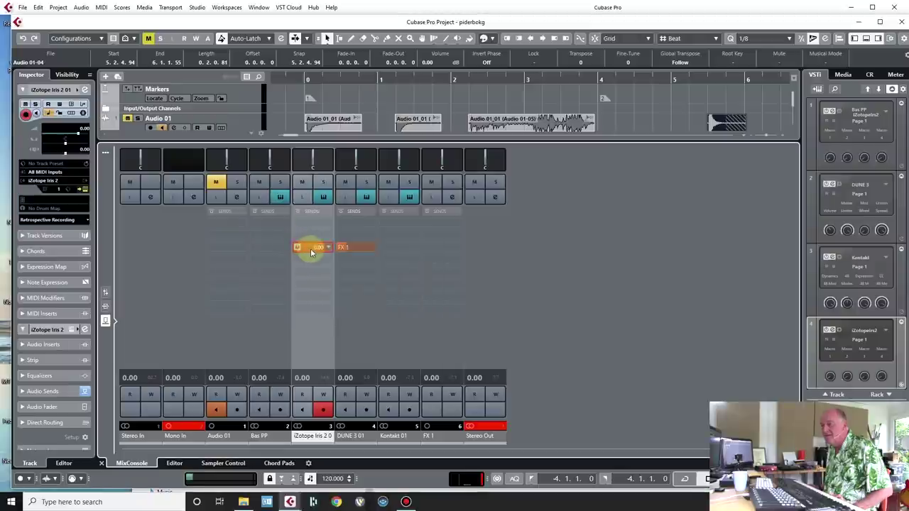
drag(331, 360, 337, 370)
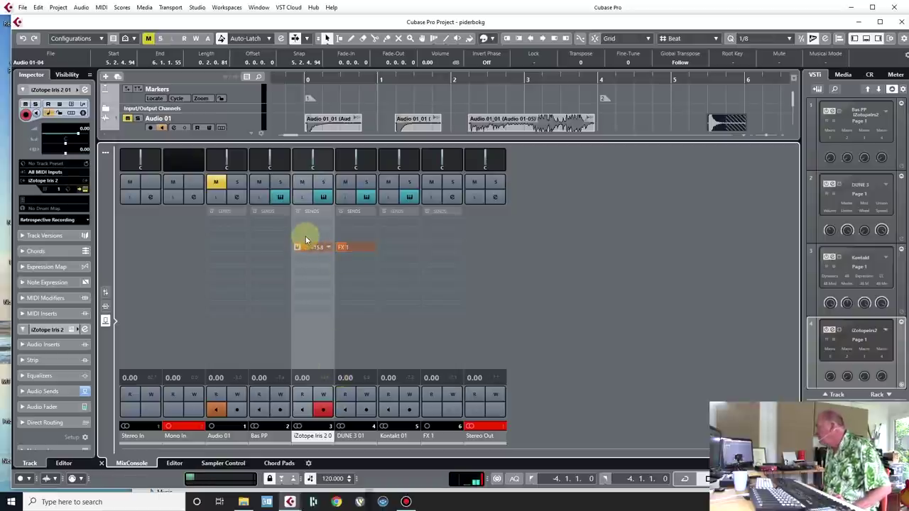
drag(304, 239, 310, 213)
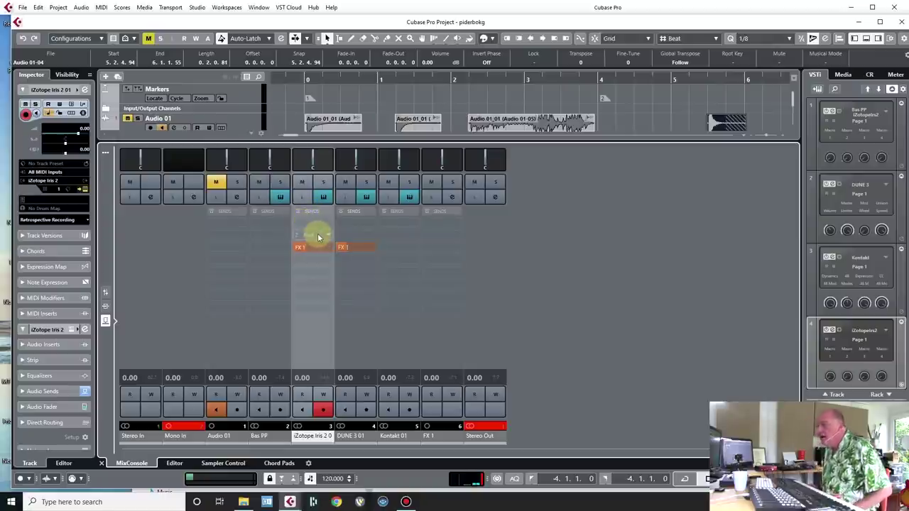
click(319, 235)
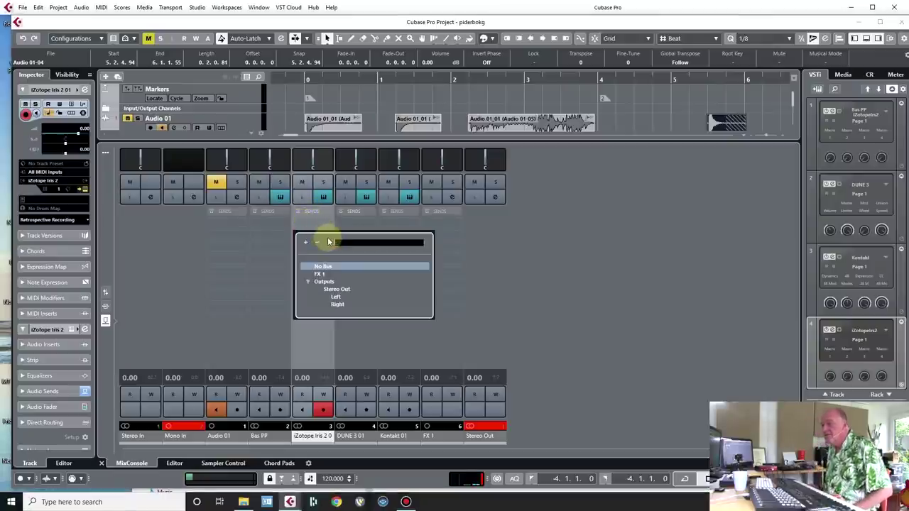
click(574, 254)
Copy the FabFilter Timeless 2 insert from the DUNE 3 channel to the iZotope Iris 2 channel and add FabFilter Simplon in insert slot 5.
click(106, 306)
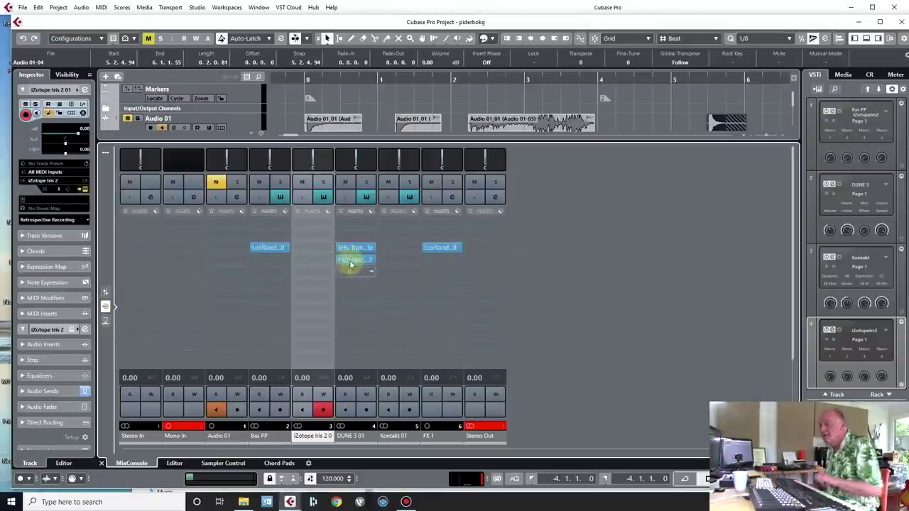
drag(357, 262, 308, 247)
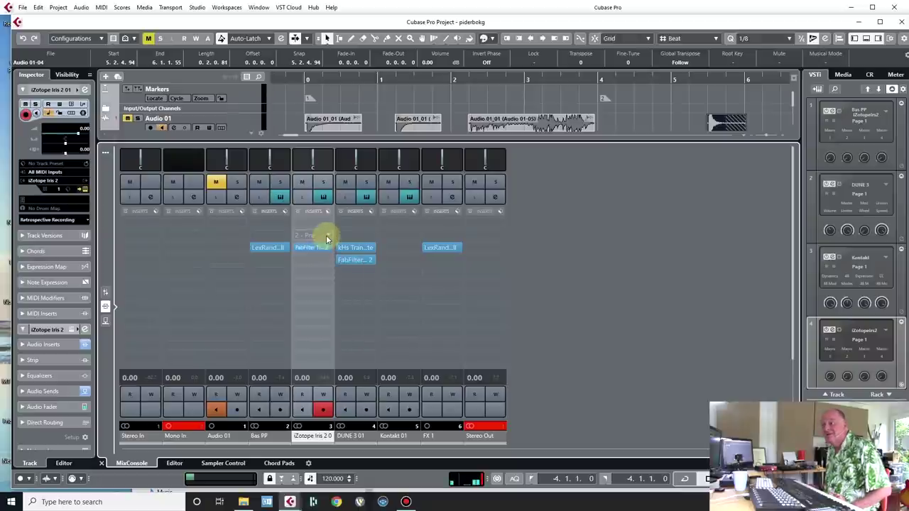
click(328, 274)
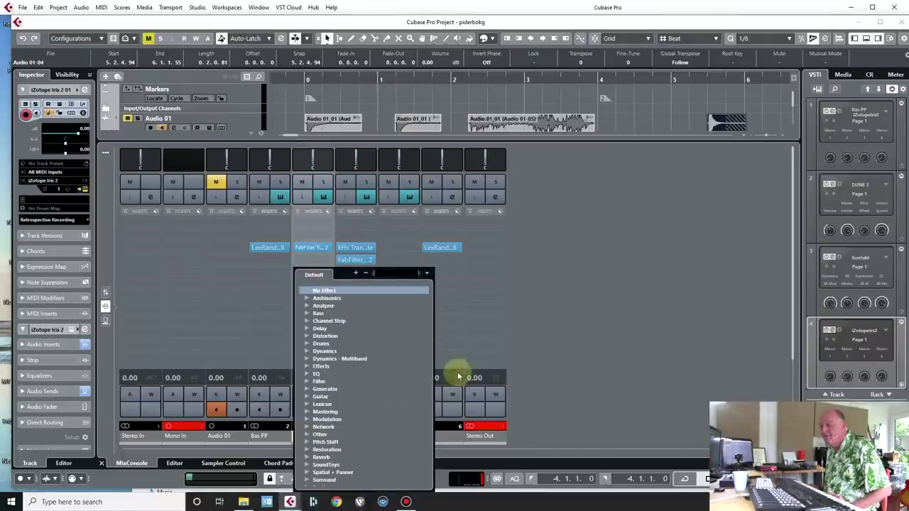
click(306, 381)
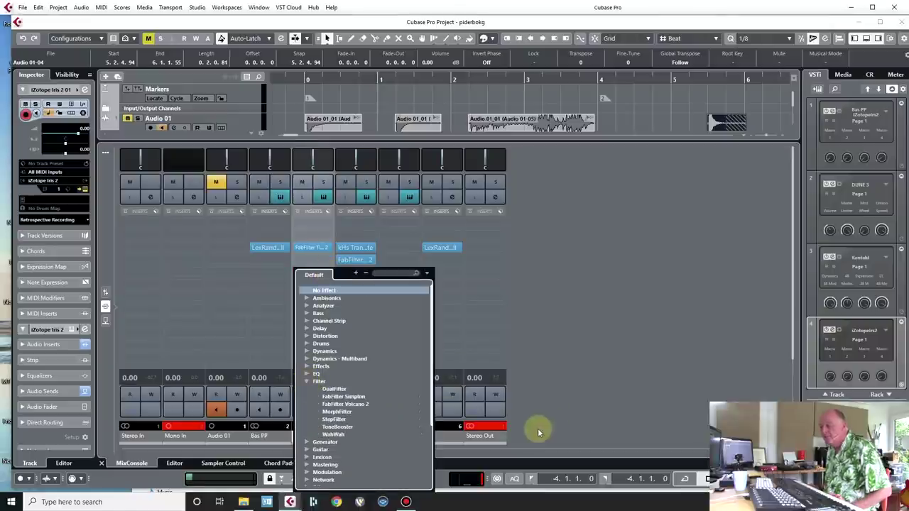
click(365, 398)
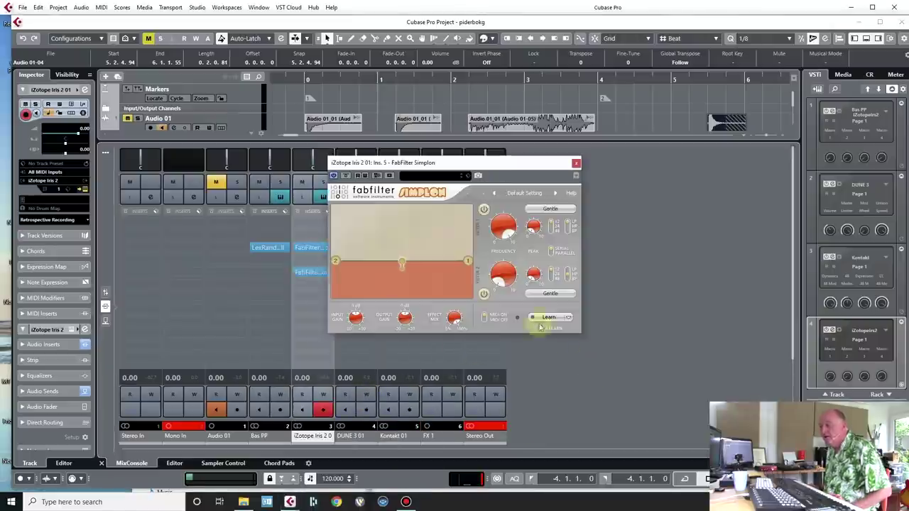
Narrow Simplon's band by raising the filter 2 cutoff and lowering the filter 1 cutoff with a slight peak, and hide the plug-in and mixer.
drag(334, 260, 370, 257)
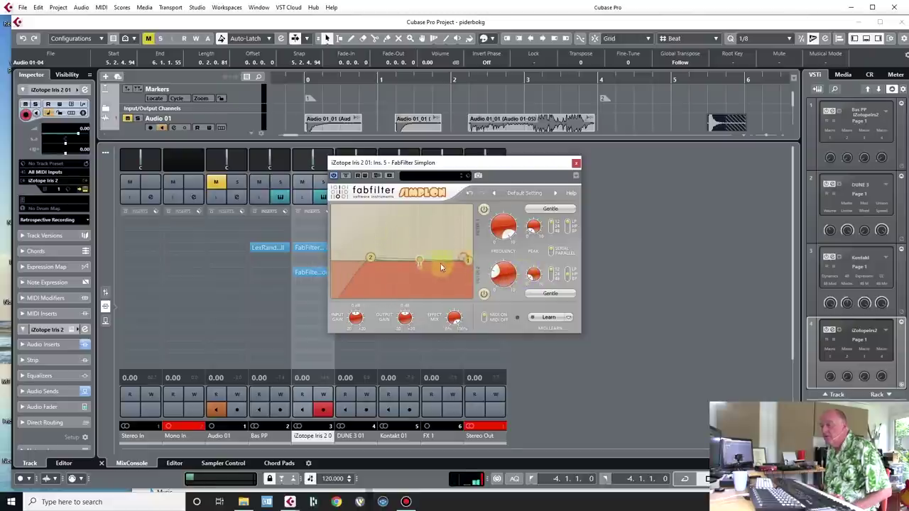
drag(467, 263, 402, 250)
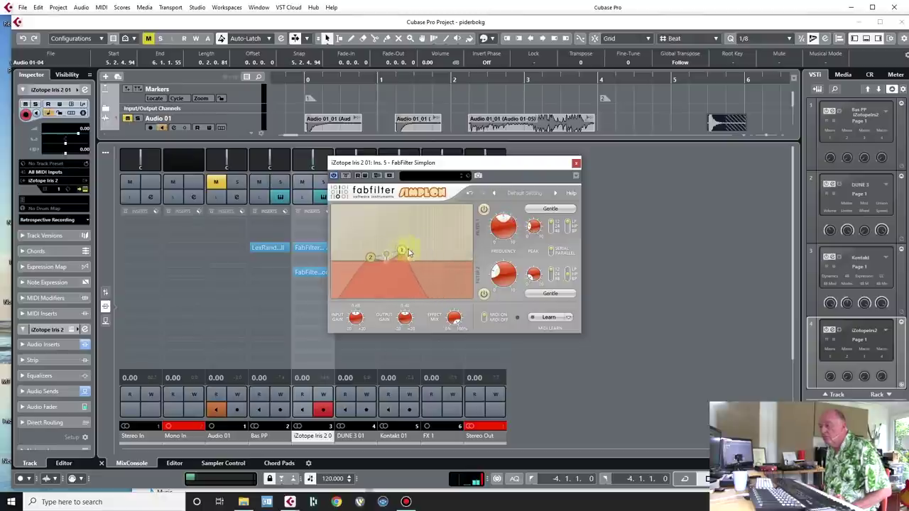
drag(475, 163, 908, 171)
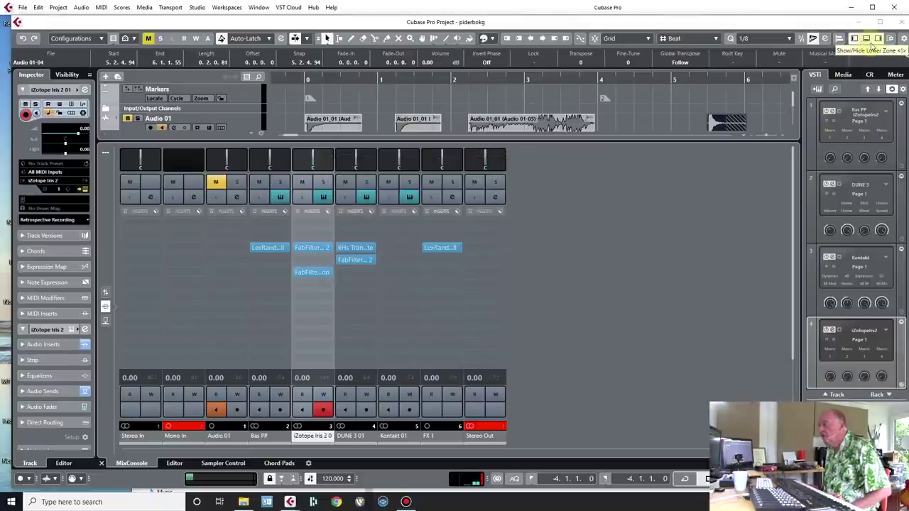
click(870, 44)
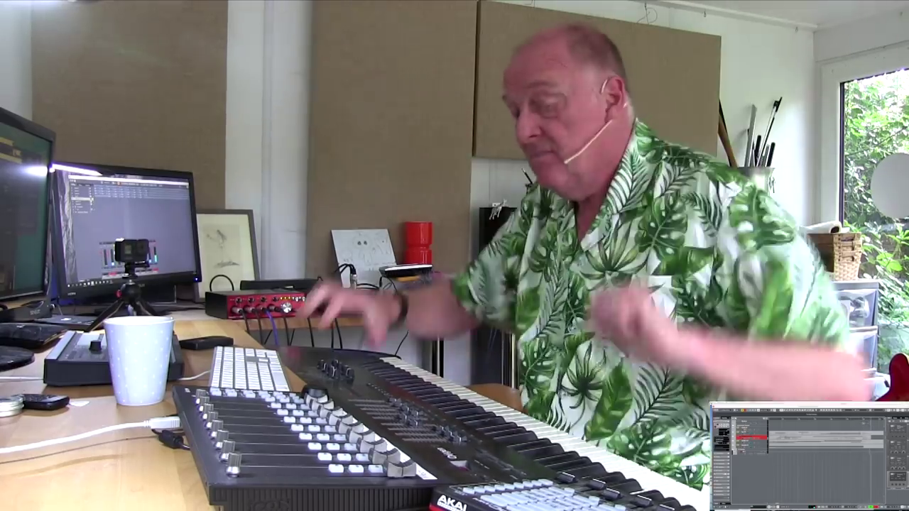
Render the iZotope Iris 2 01 part in place to an audio track and delete the original MIDI part.
key(space)
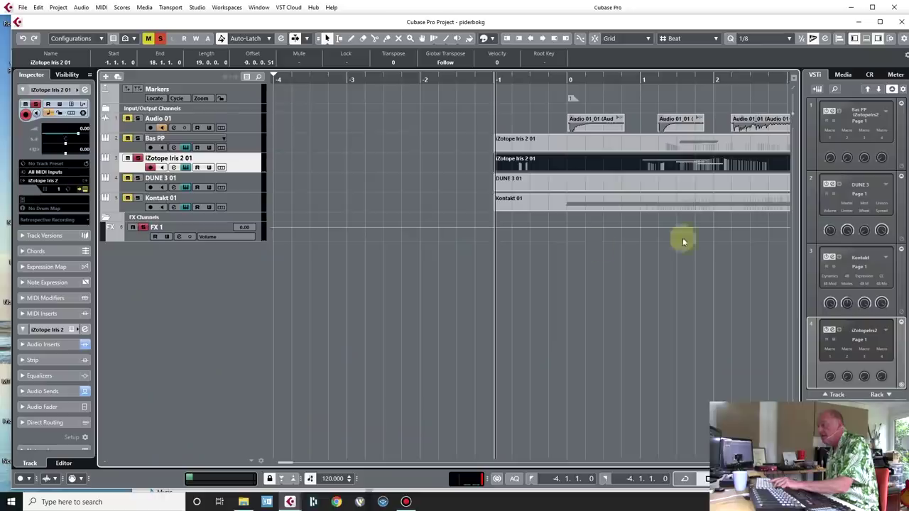
right_click(585, 160)
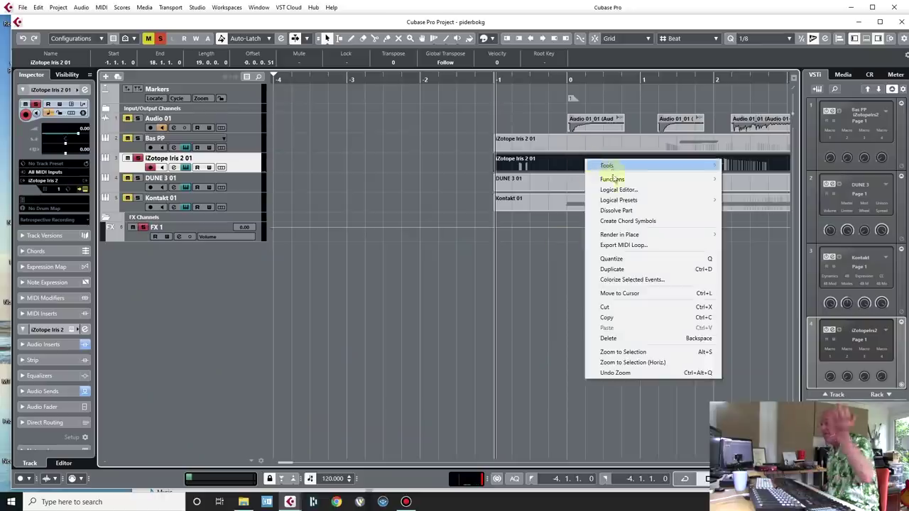
mouse_move(628, 236)
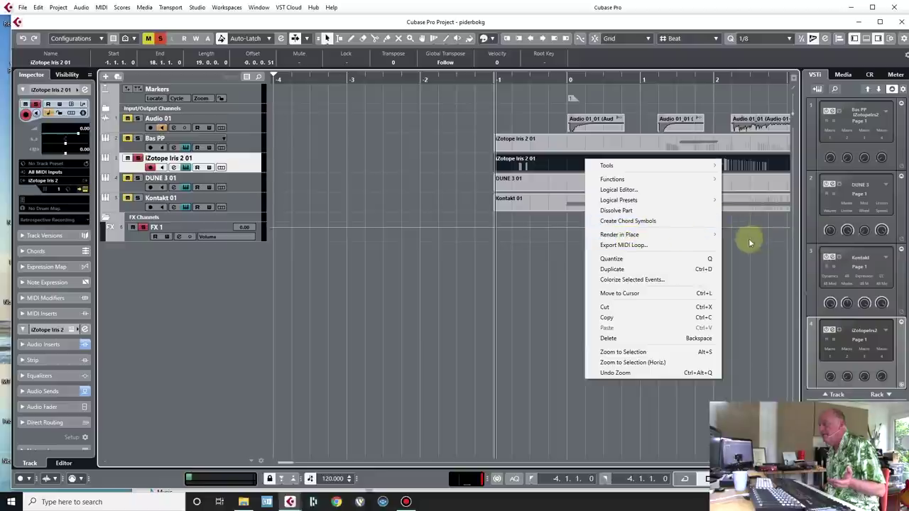
click(732, 235)
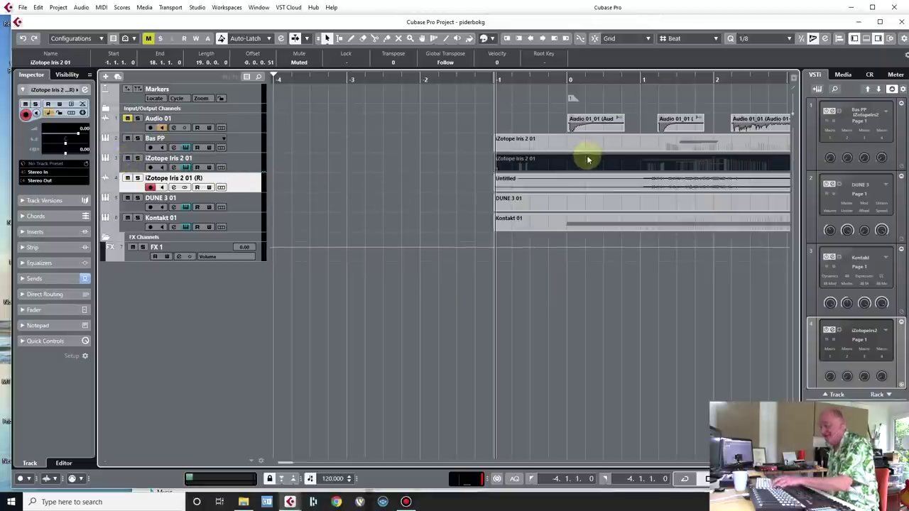
key(Delete)
Clear the Audio 01-05.wav sample from the iZotope Iris 2 01 track's instrument and browse for a replacement sample file.
click(247, 162)
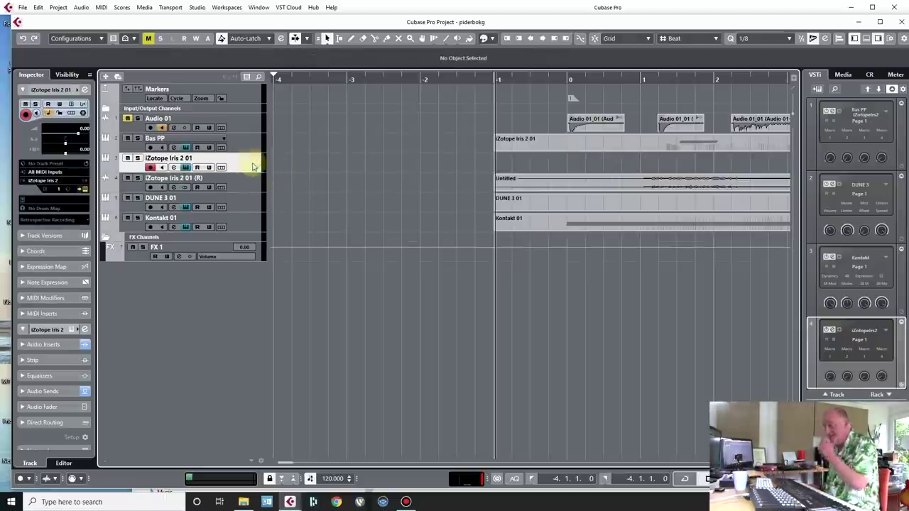
click(185, 167)
drag(595, 151, 469, 67)
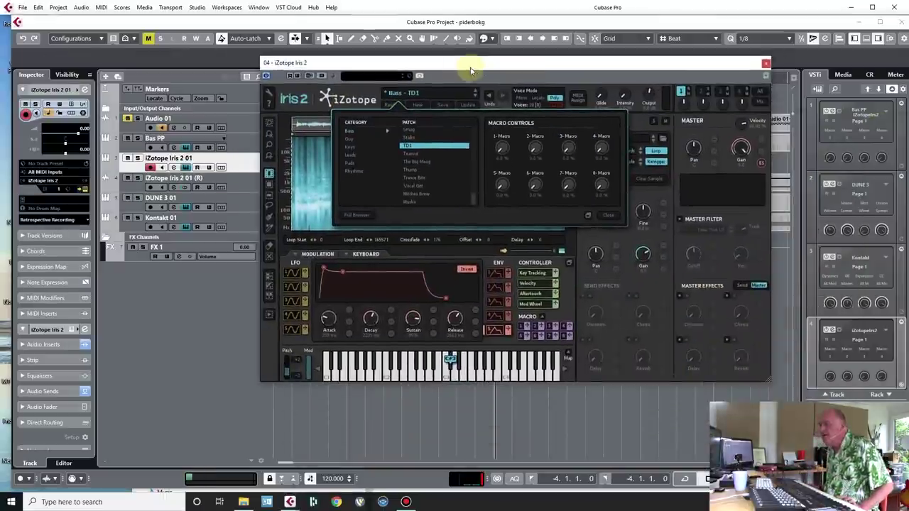
click(587, 214)
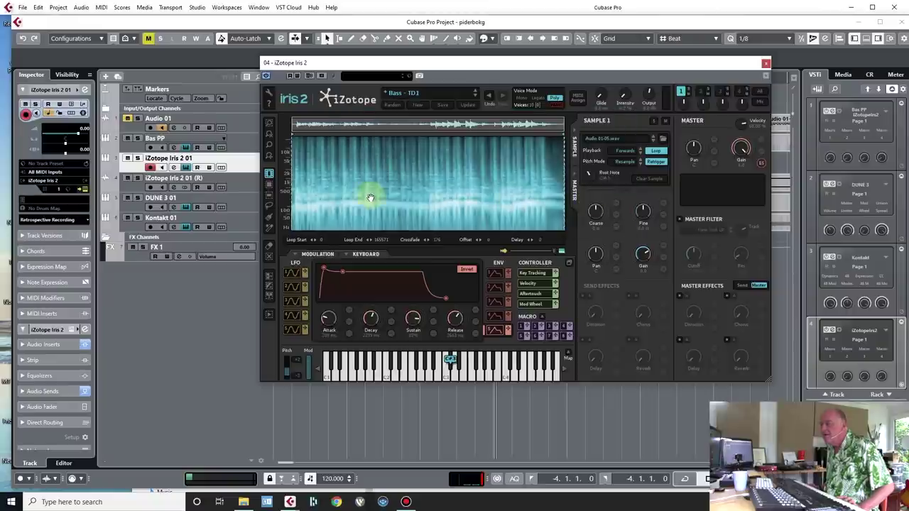
right_click(366, 195)
click(398, 300)
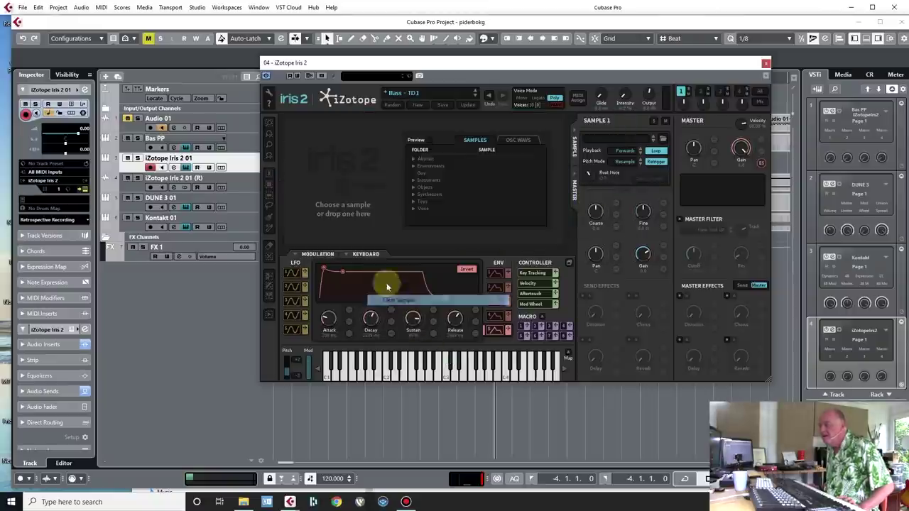
right_click(346, 186)
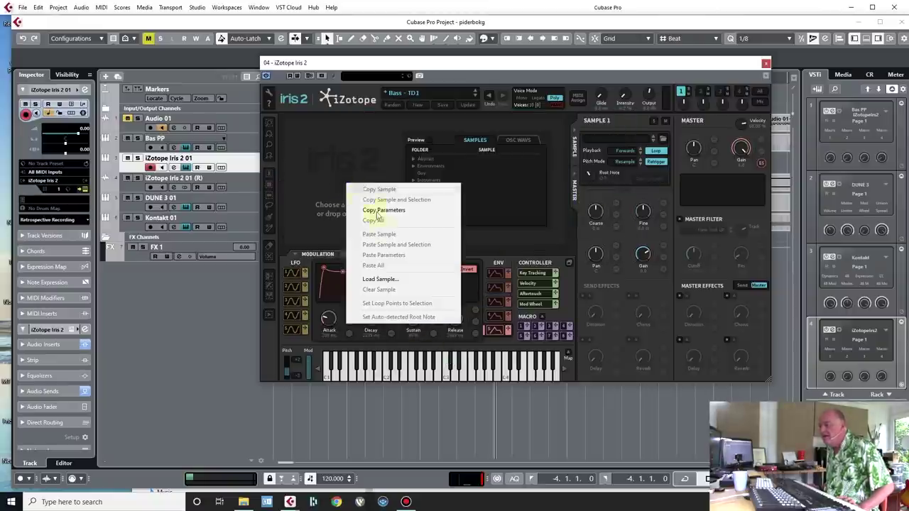
click(406, 284)
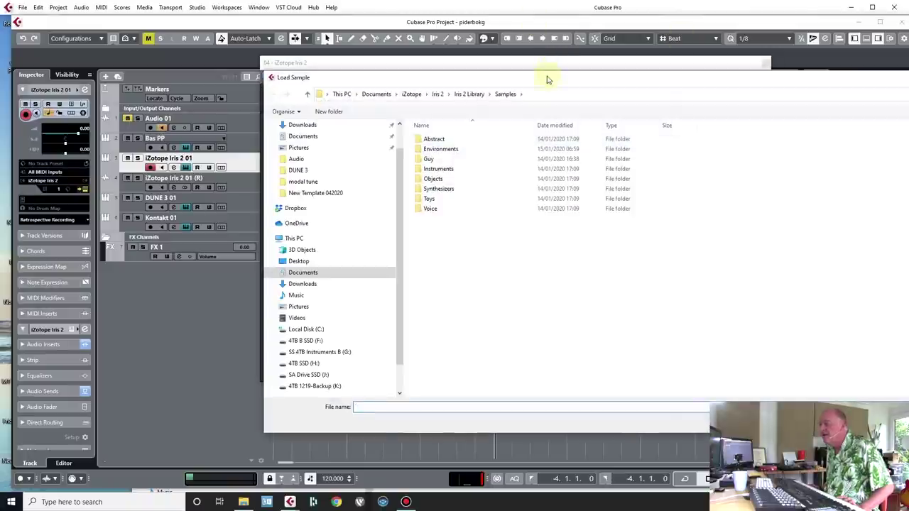
key(Escape)
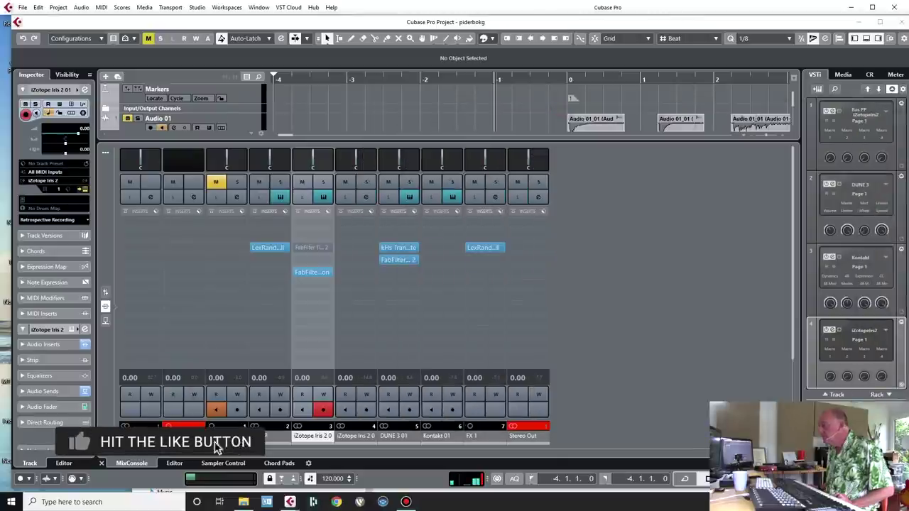
Replace the bypassed FabFilter Timeless 2 insert on the iZotope Iris 2 01 channel with the C1 comp Stereo compressor.
click(311, 247)
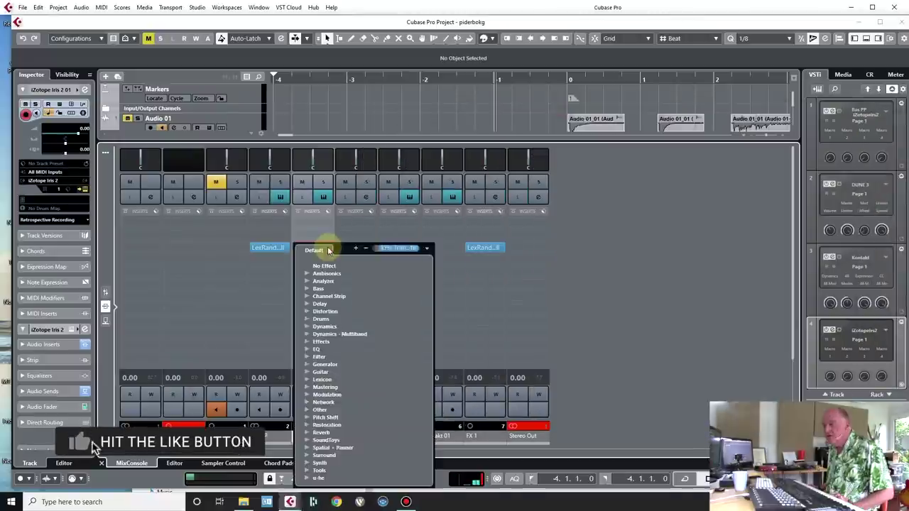
click(306, 326)
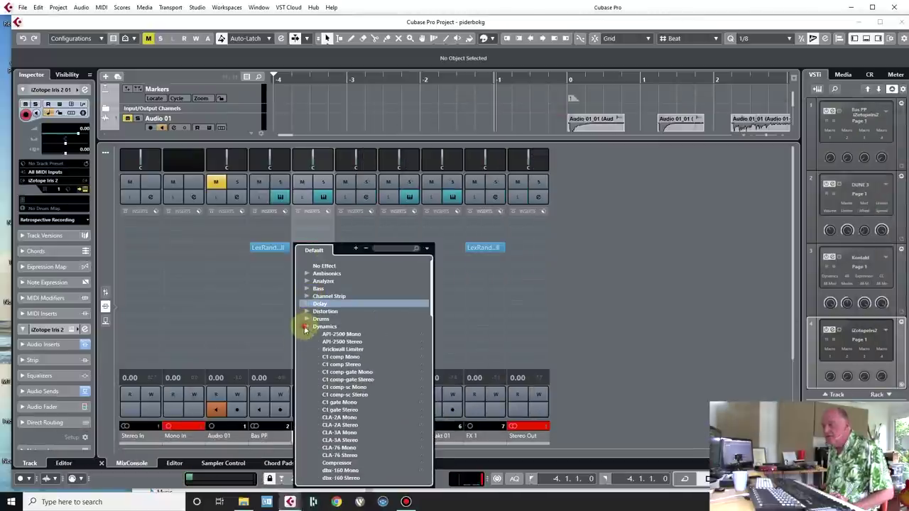
click(356, 364)
click(434, 274)
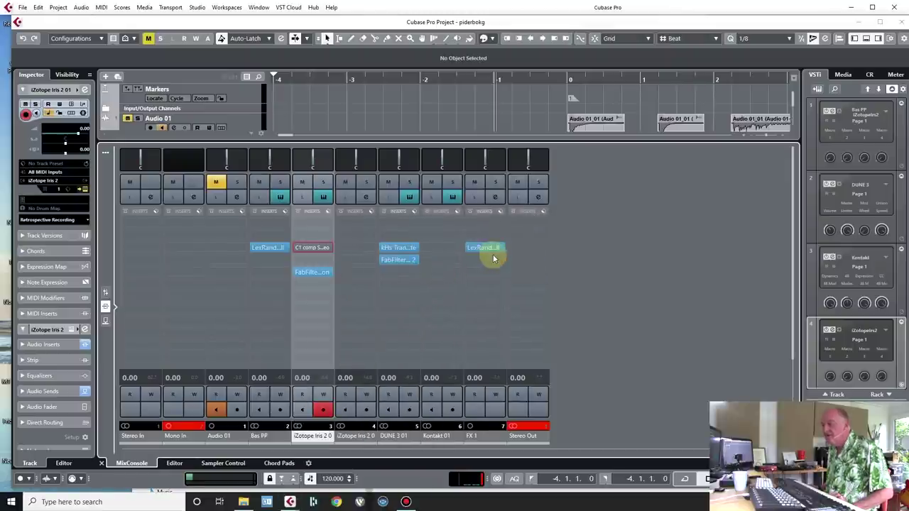
Load the Classic compressor preset in C1 comp Stereo, lower its threshold and close the plug-in window.
click(328, 248)
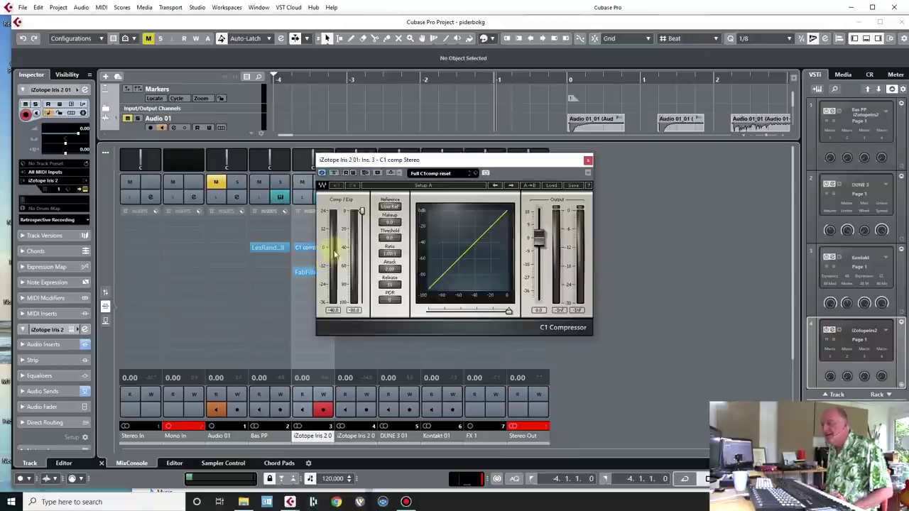
click(553, 188)
click(588, 240)
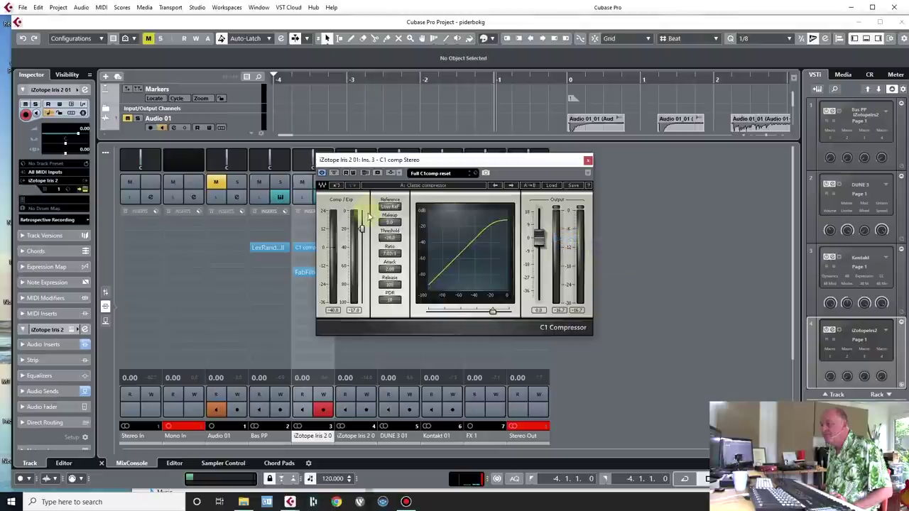
drag(362, 229, 361, 240)
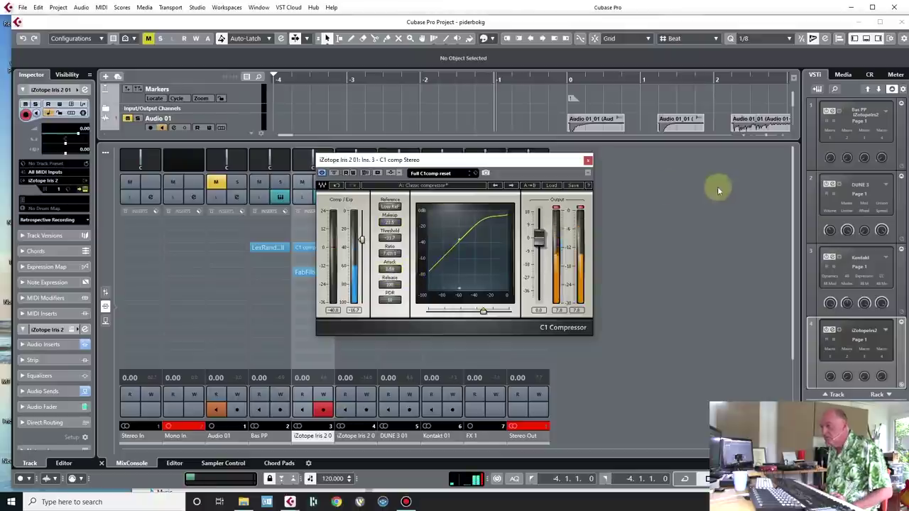
click(587, 162)
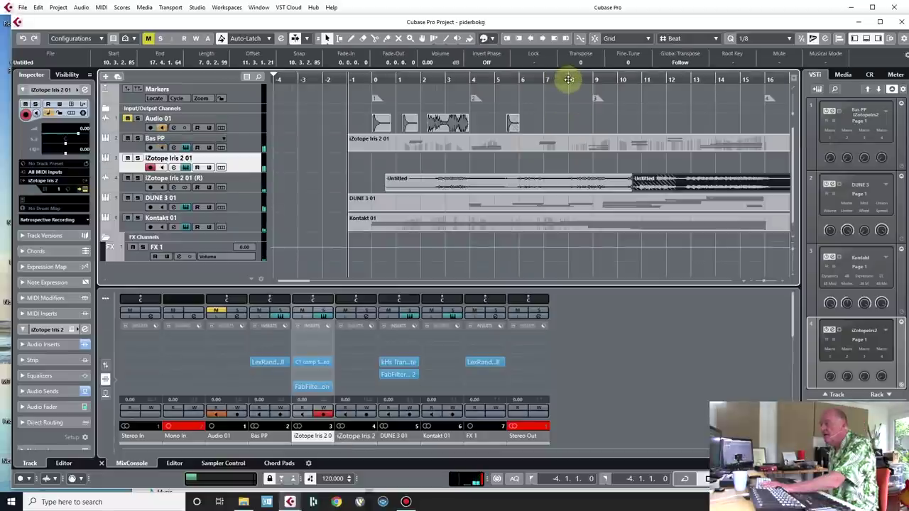
Locate to about bar 8 and record a new MIDI part on the iZotope Iris 2 01 track up to about bar 15.
click(567, 80)
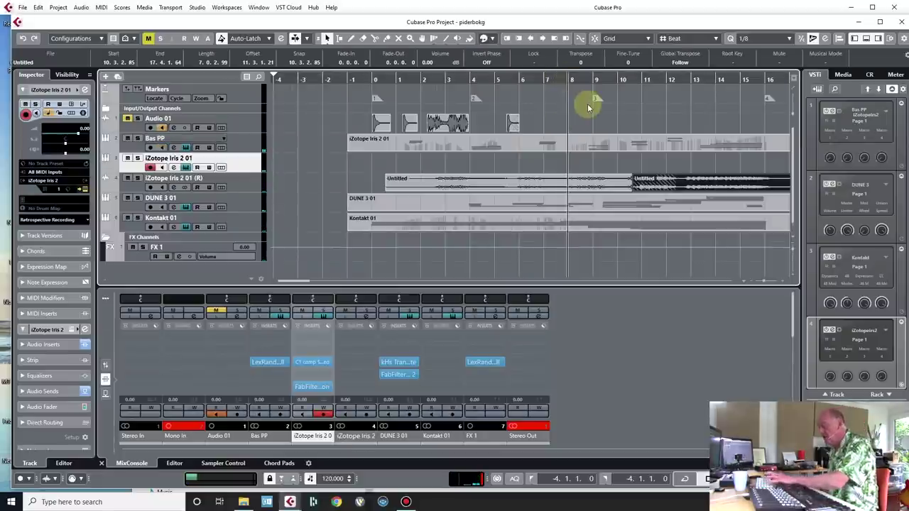
key(space)
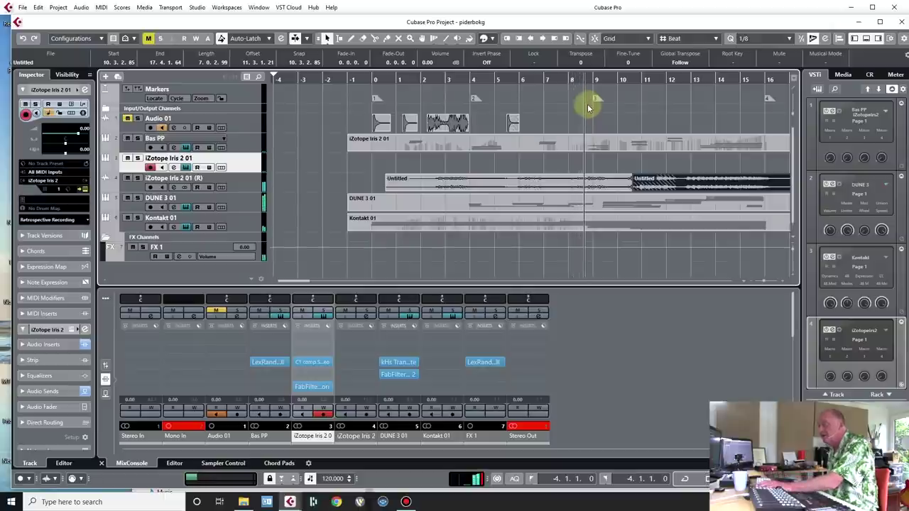
key(space)
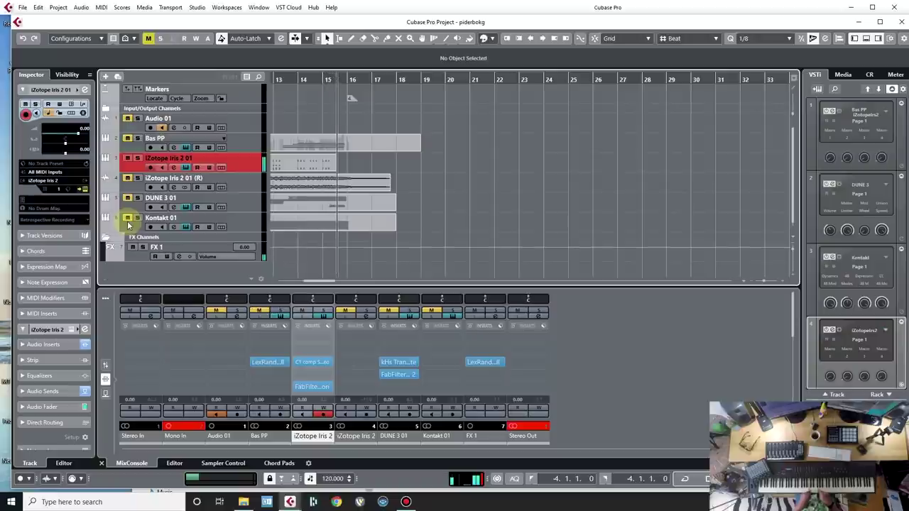
key(space)
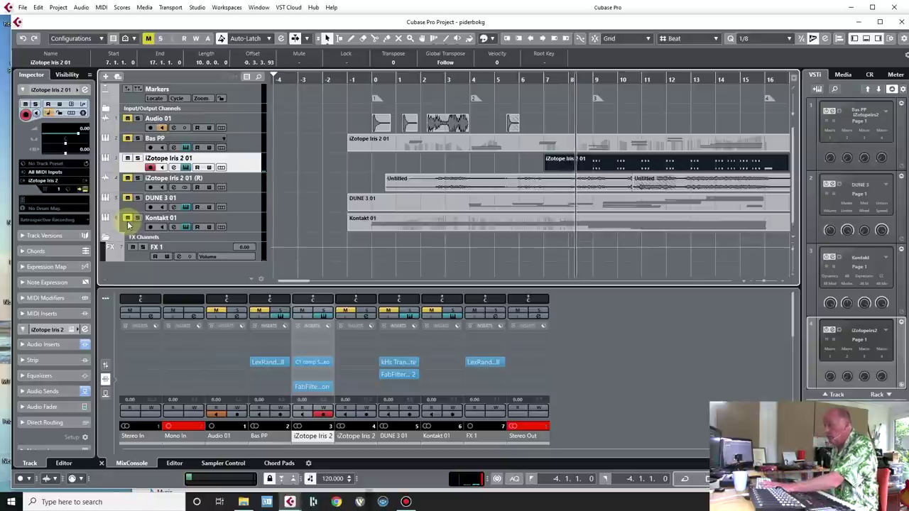
Add an instrument track with Kontakt below the iZotope Iris 2 01 track.
right_click(231, 166)
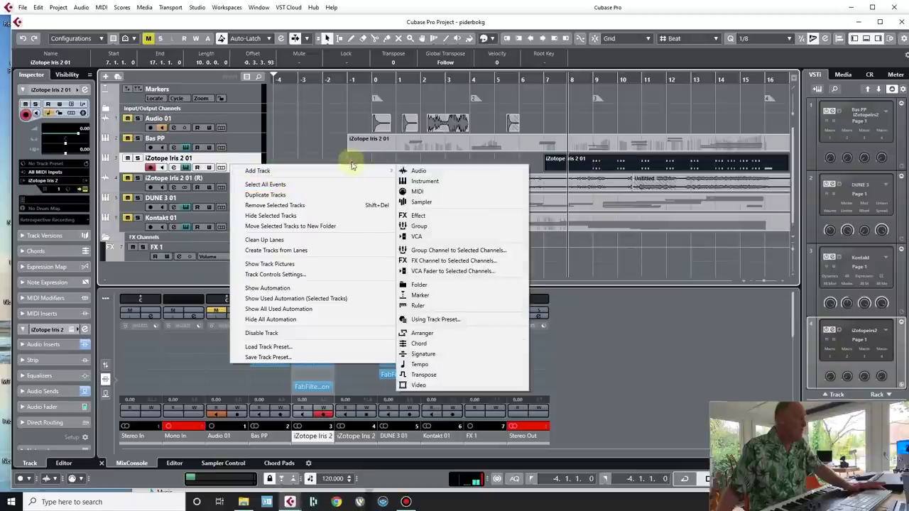
mouse_move(368, 173)
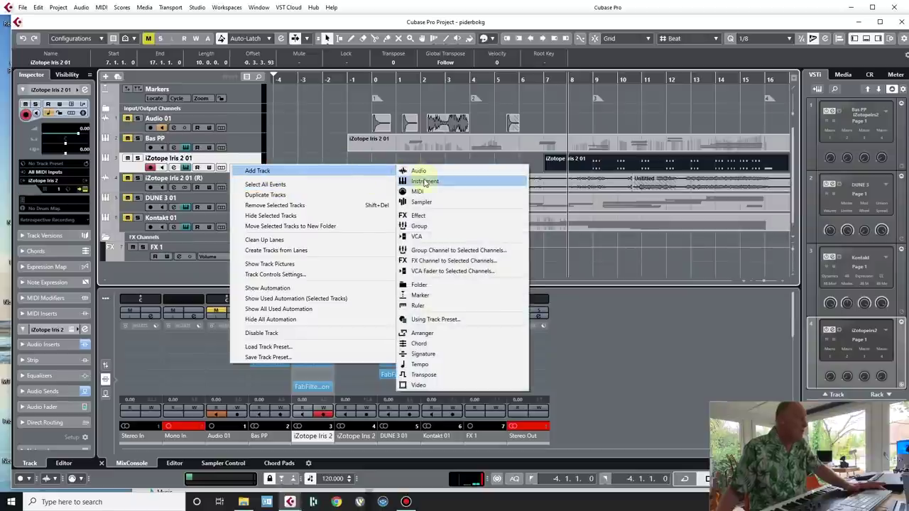
click(426, 181)
click(444, 217)
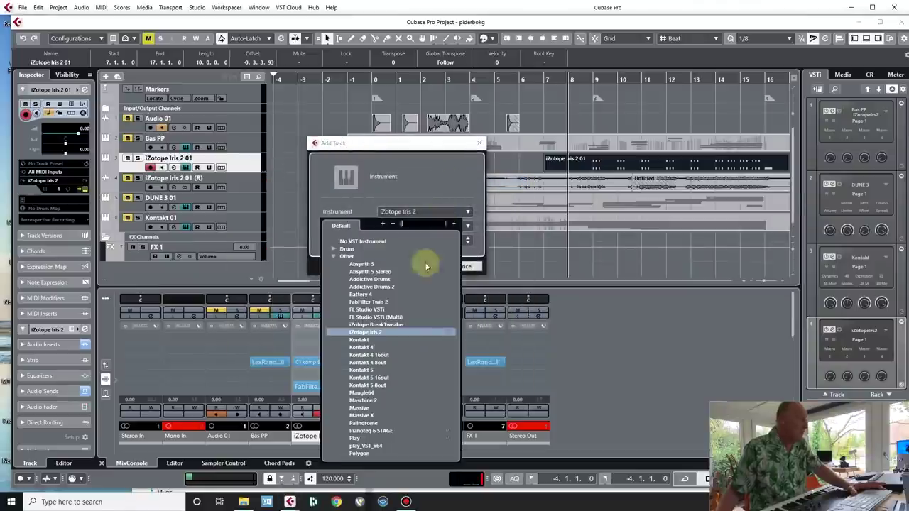
click(371, 341)
key(Return)
Load 1000Drums from Strikeforce's Big Drums into Kontakt, rebalance its blend faders and lower the far mix pitch to -2.38.
scroll(340, 401, down, 4)
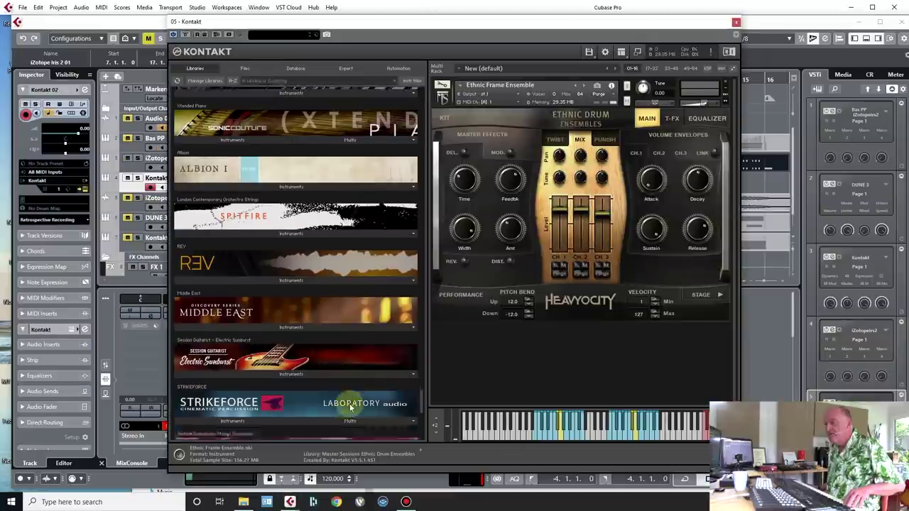
click(231, 282)
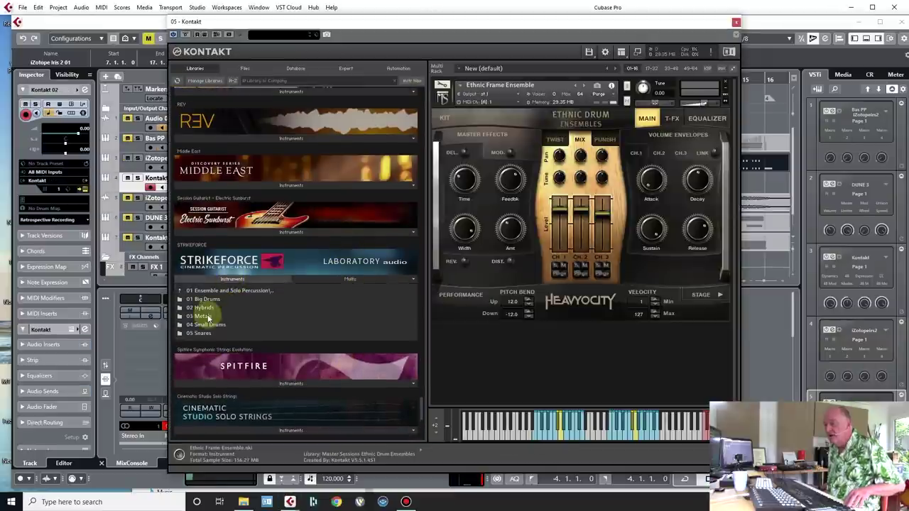
double_click(210, 299)
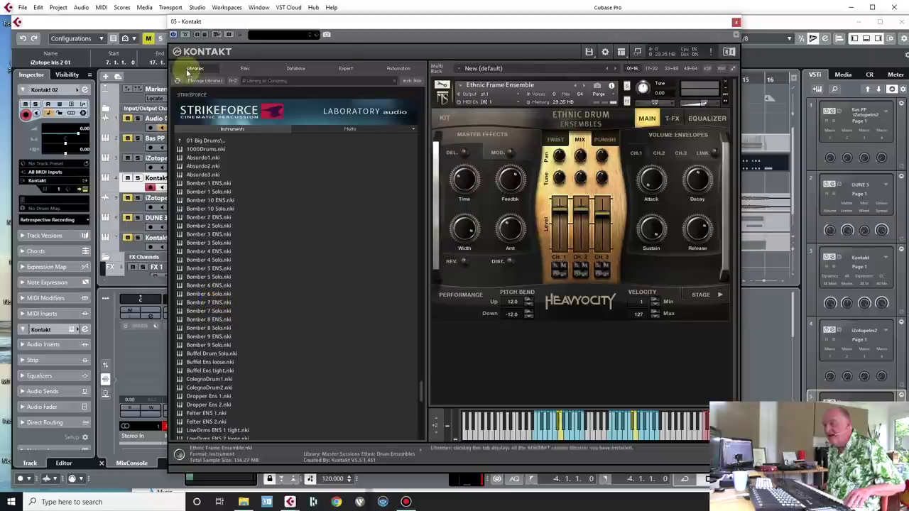
click(203, 150)
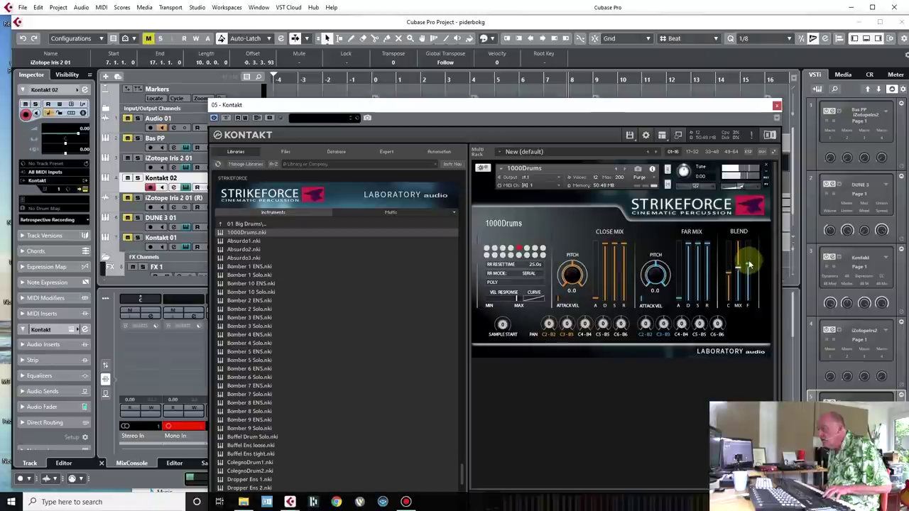
mouse_move(753, 268)
mouse_down()
mouse_move(756, 300)
mouse_move(735, 295)
mouse_move(731, 242)
mouse_move(731, 266)
mouse_move(730, 245)
mouse_move(753, 298)
mouse_move(751, 269)
mouse_up()
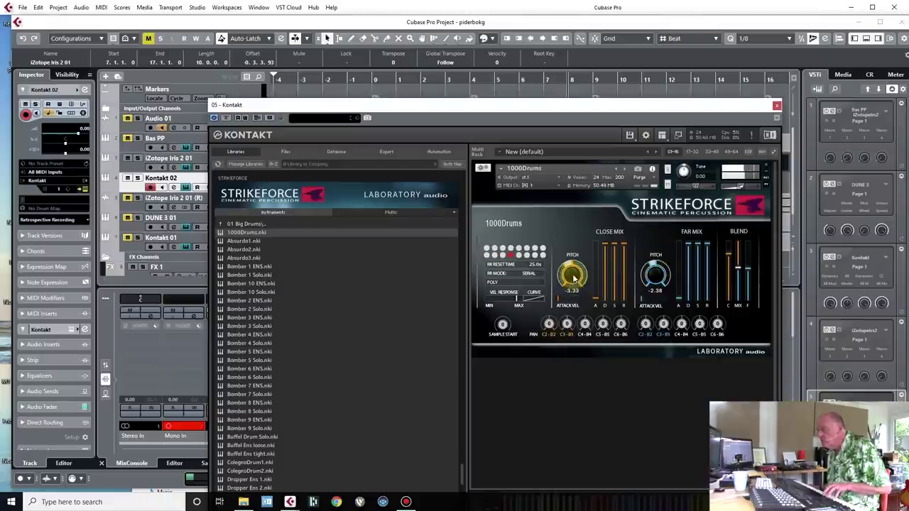
drag(574, 107, 908, 10)
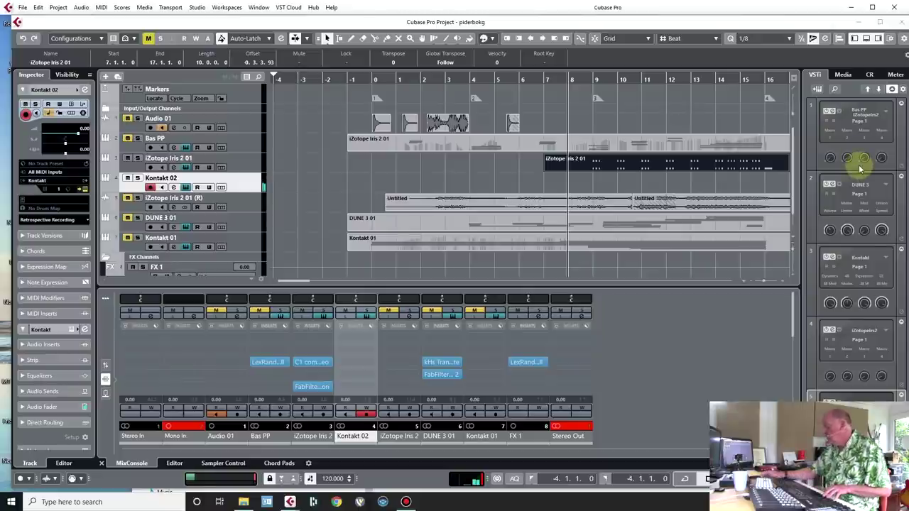
Record a drum part on the Kontakt 02 track from about bar 8 to bar 15.
key(KP_Multiply)
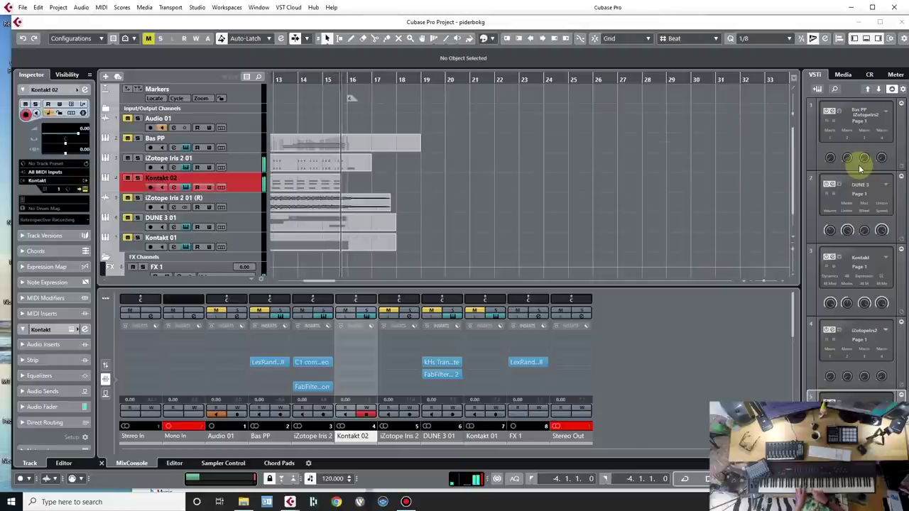
key(space)
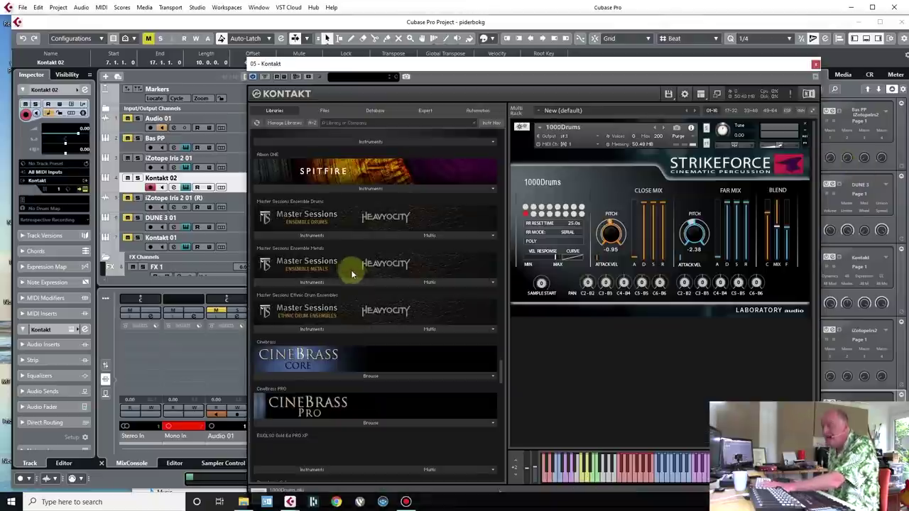
Load Easter Island from Spitfire's Albion ONE into Kontakt alongside 1000Drums and move the plug-in window out of the way.
scroll(403, 224, up, 3)
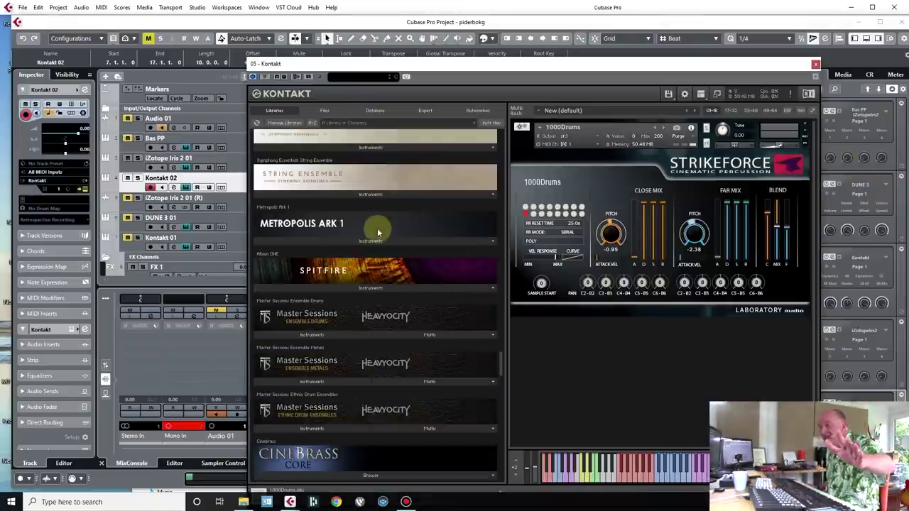
click(346, 289)
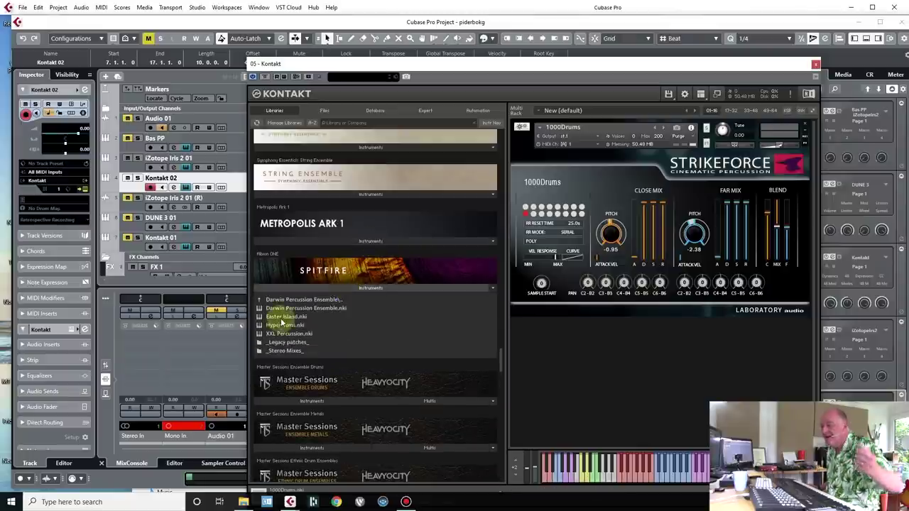
double_click(291, 318)
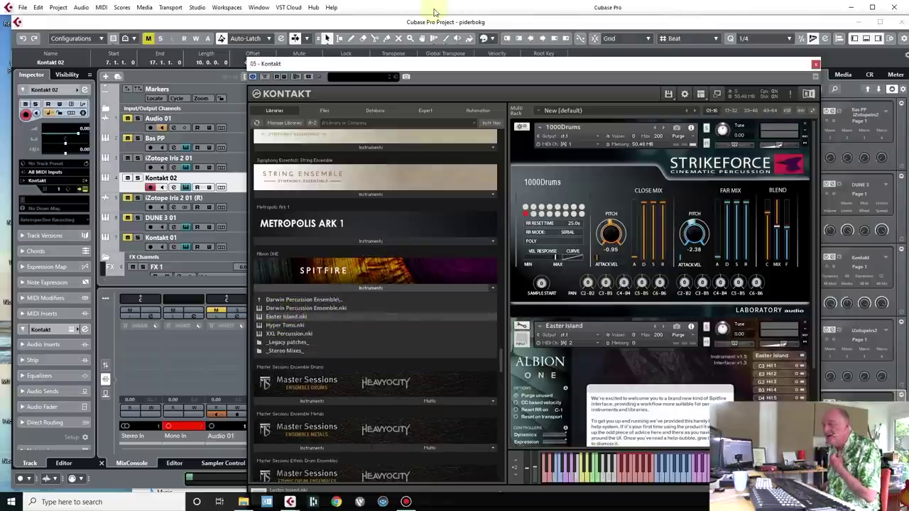
drag(419, 61, 497, 1)
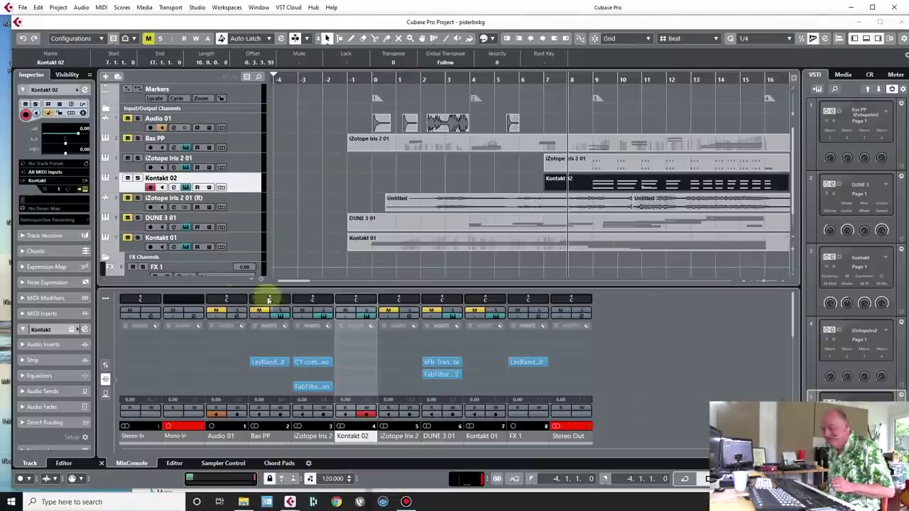
Add a MIDI track named Verybig below Kontakt 02, feeding Kontakt on channel 2, and record a part from bar 7 to bar 17.
right_click(238, 182)
mouse_move(383, 185)
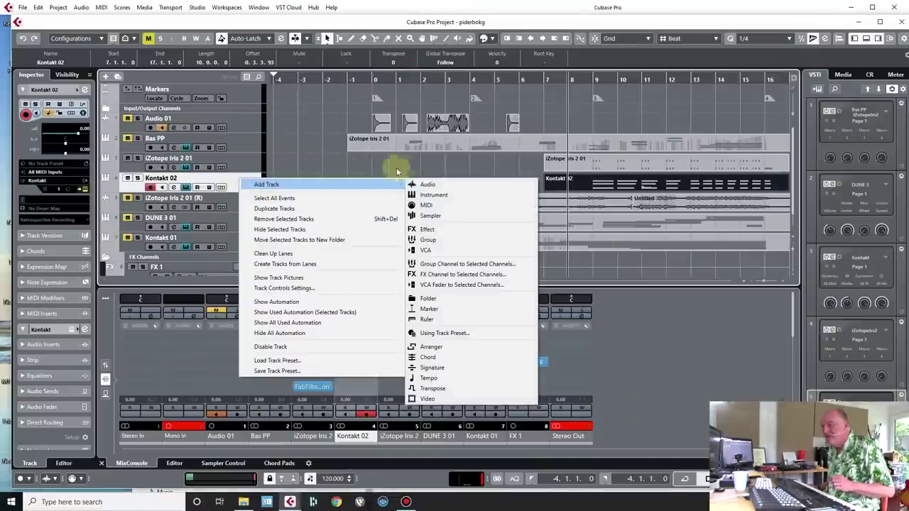
click(445, 207)
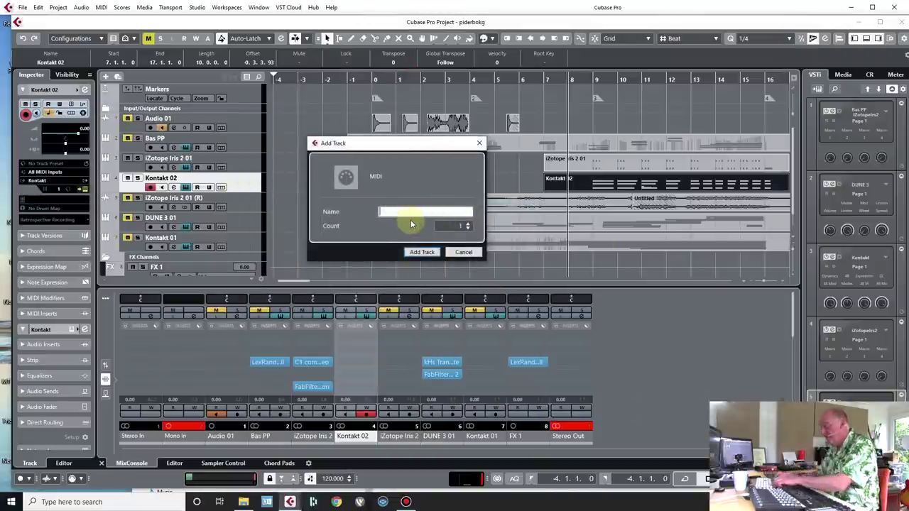
text(Verybig)
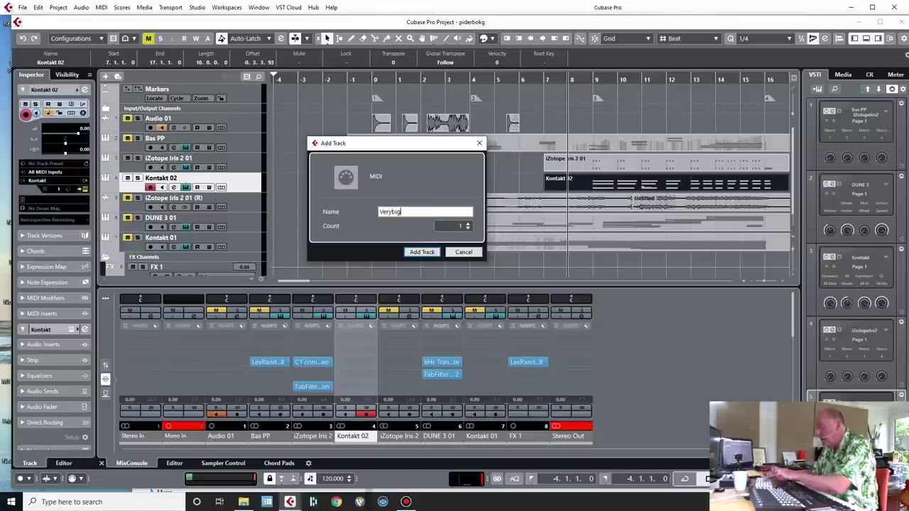
key(Return)
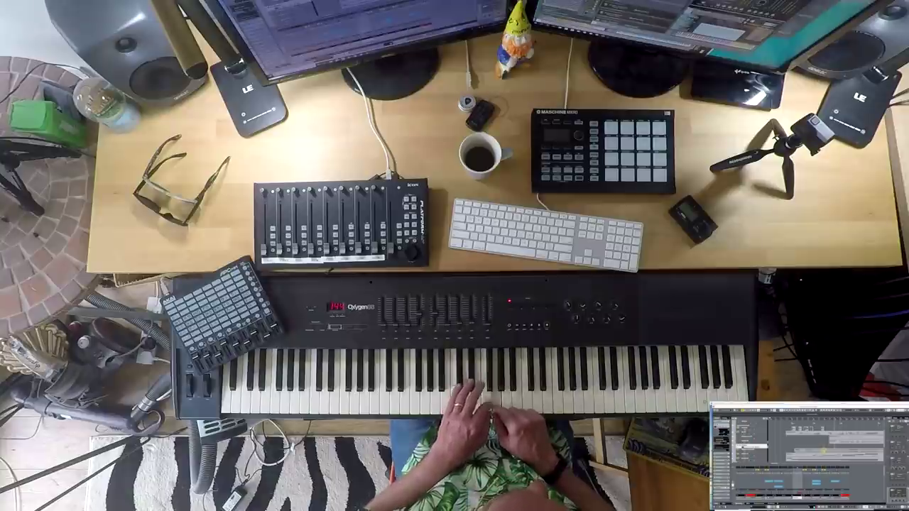
key(KP_Multiply)
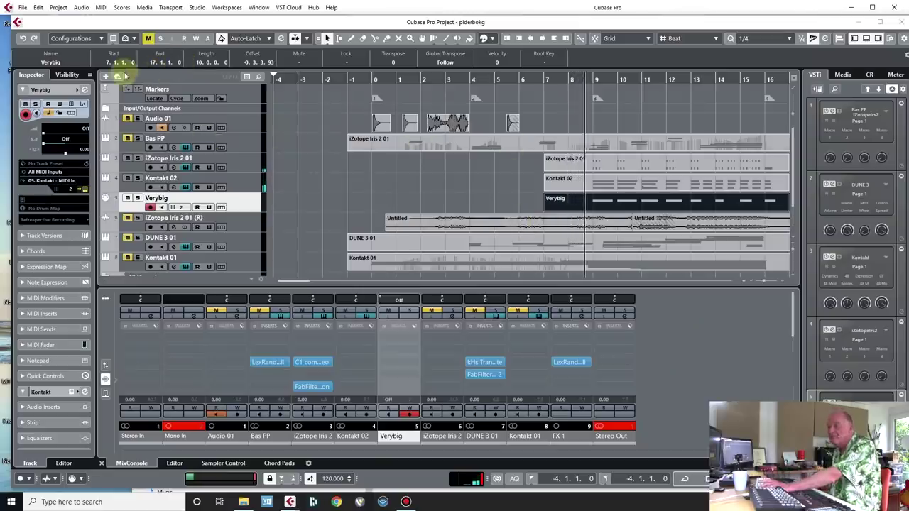
Deactivate all track mutes and mute only the iZotope Iris 2 01 track.
click(148, 38)
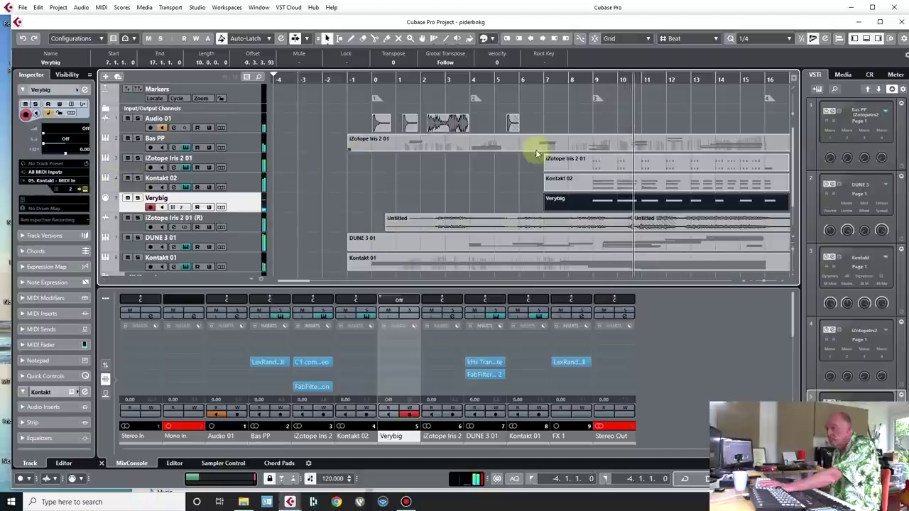
click(128, 178)
click(129, 180)
click(128, 159)
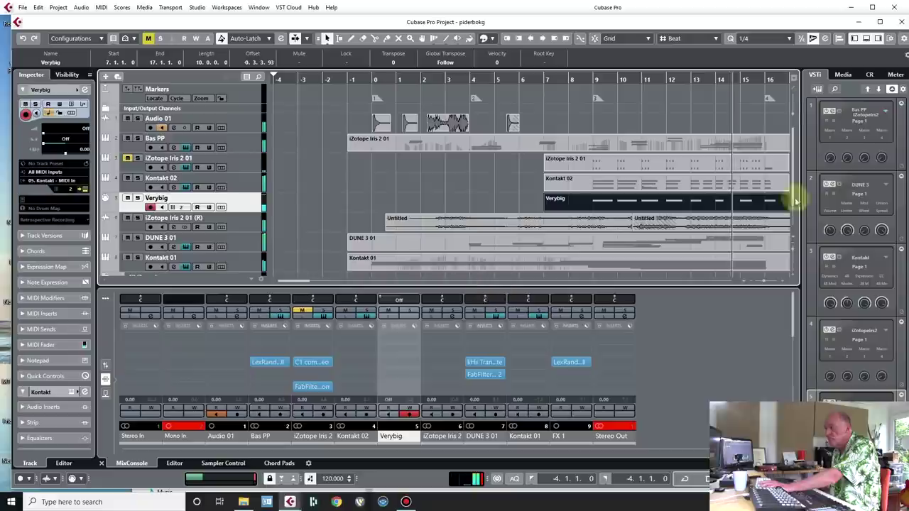
Hide the mixer below the arrangement and play the project from about bar 8.
click(865, 39)
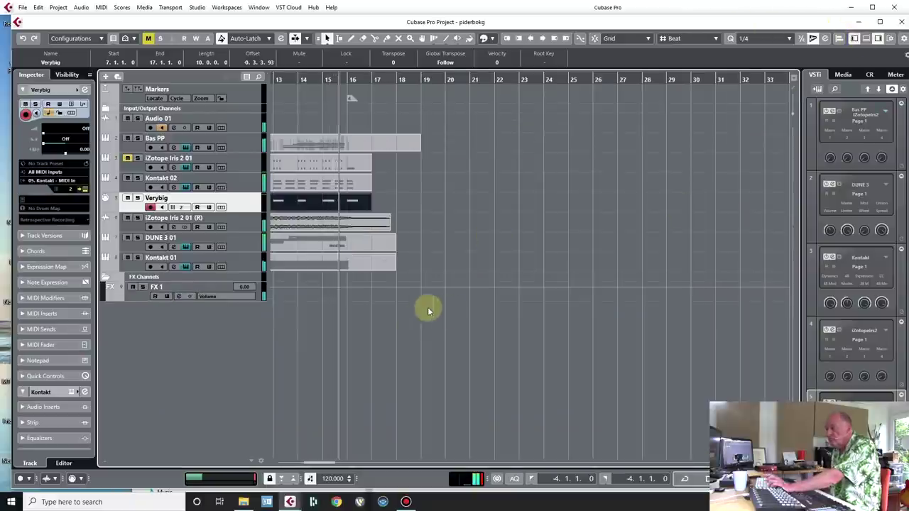
scroll(450, 264, left, 8)
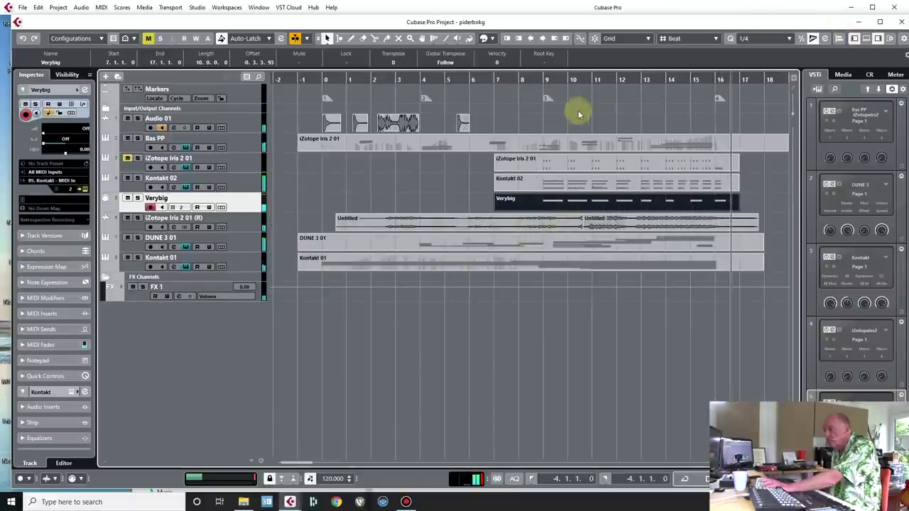
click(522, 79)
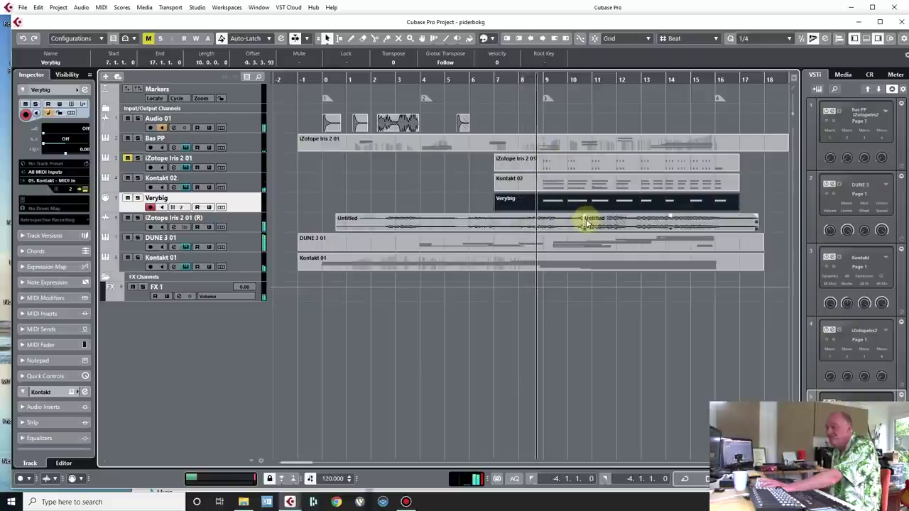
Cut a gap in the iZotope Iris 2 01 (R) audio from bar 9 to about bar 12 and fade in the last event.
key(3)
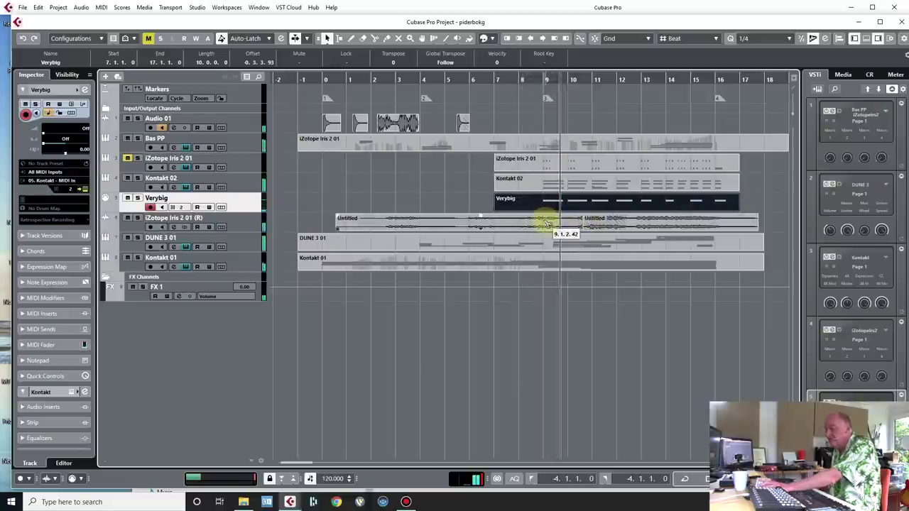
click(542, 223)
key(1)
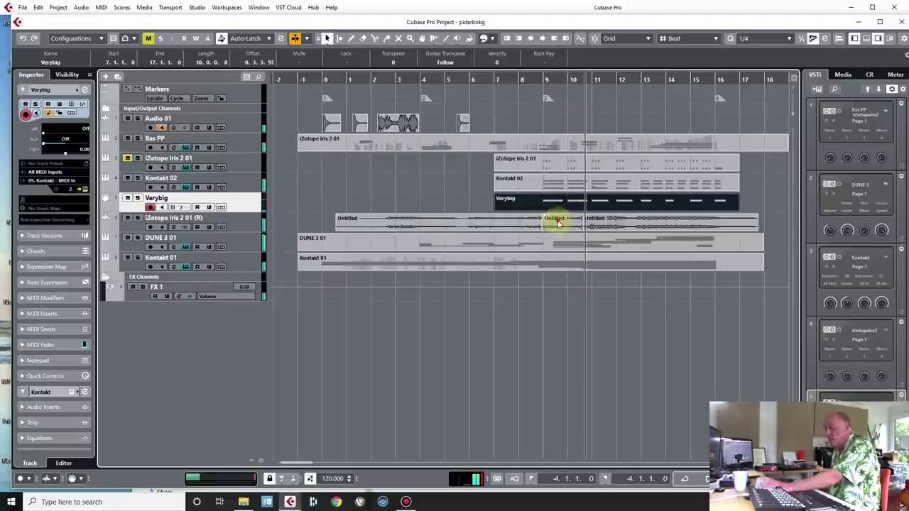
click(559, 221)
drag(579, 229, 662, 211)
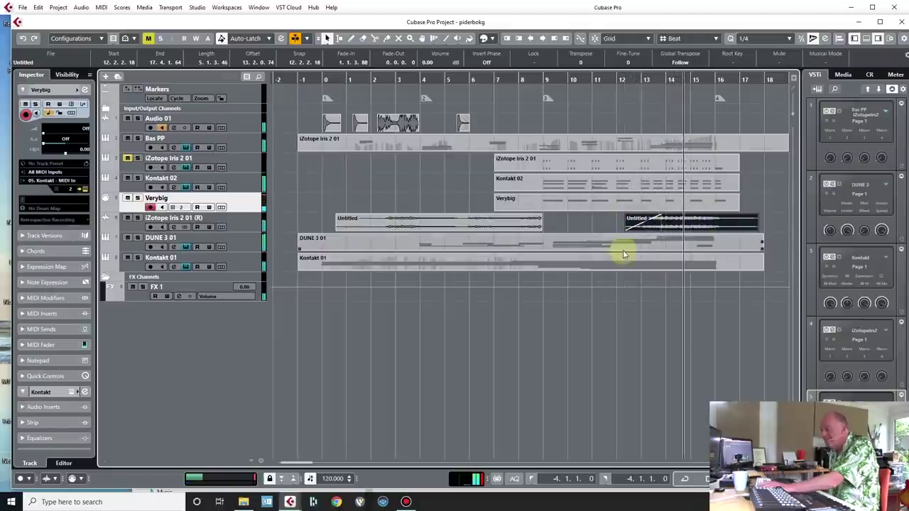
Render the DUNE 3 01 part in place with the current settings and audition the result.
key(space)
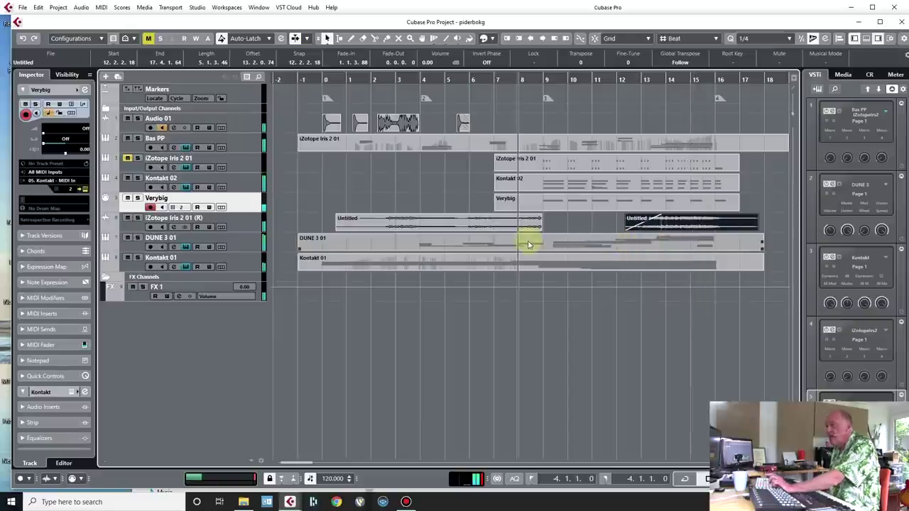
right_click(529, 244)
mouse_move(575, 321)
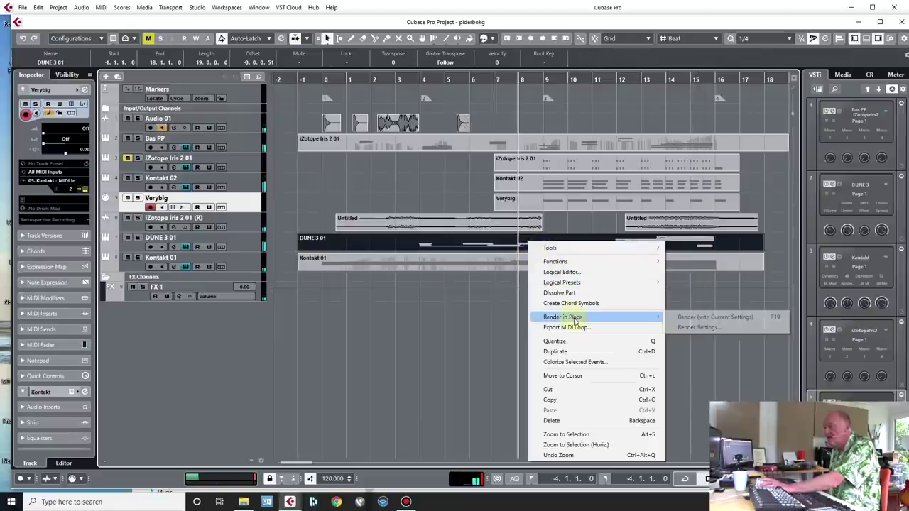
click(692, 318)
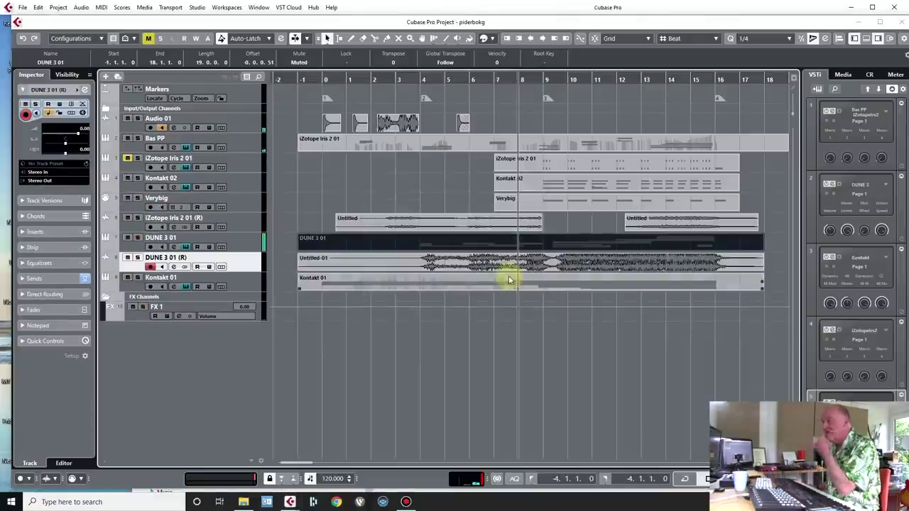
key(space)
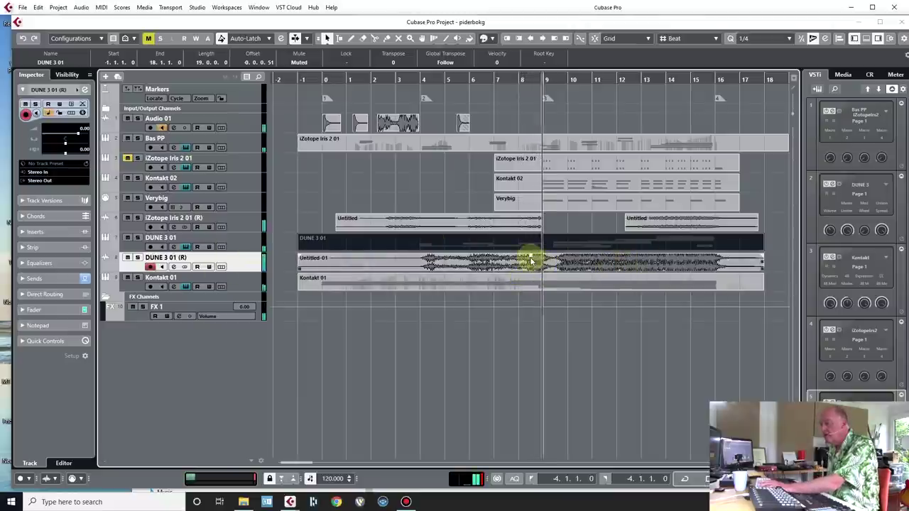
key(space)
Render the Bas PP part in place with the current settings and time-stretch the first rendered event's start back to about bar -3.
click(545, 142)
right_click(541, 144)
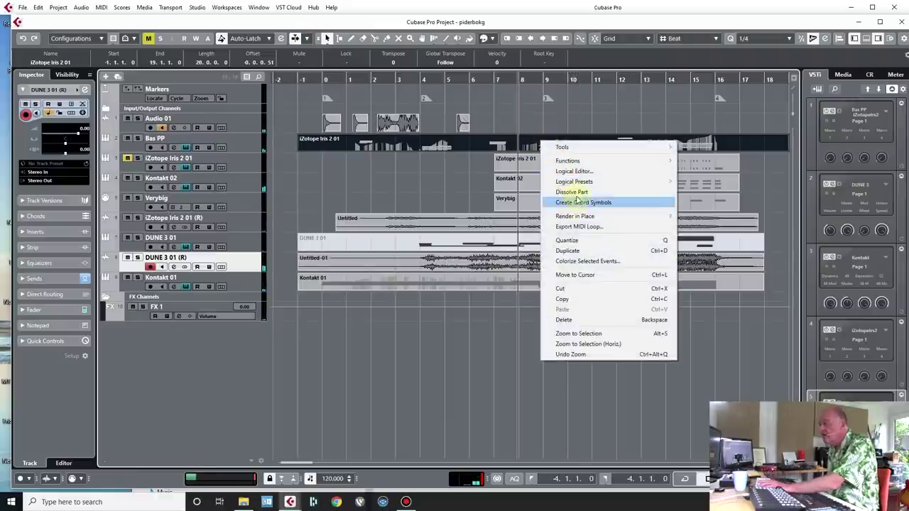
mouse_move(580, 219)
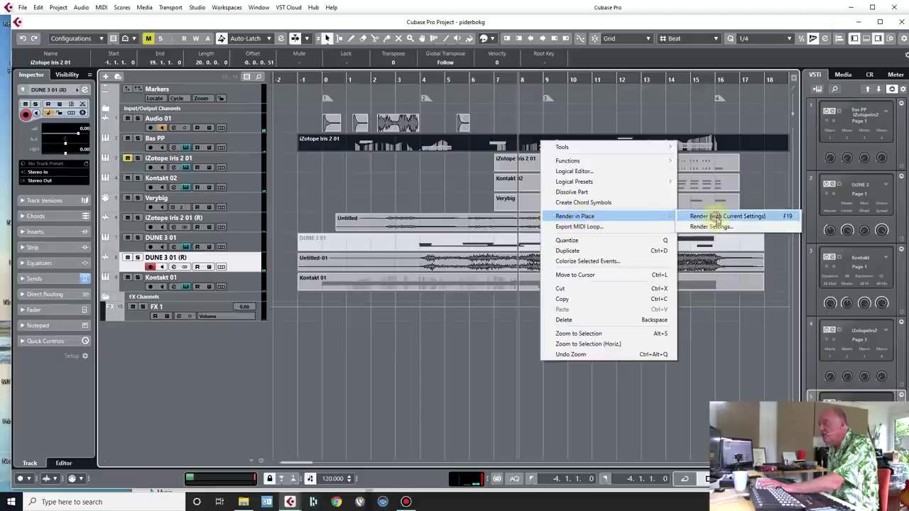
click(712, 218)
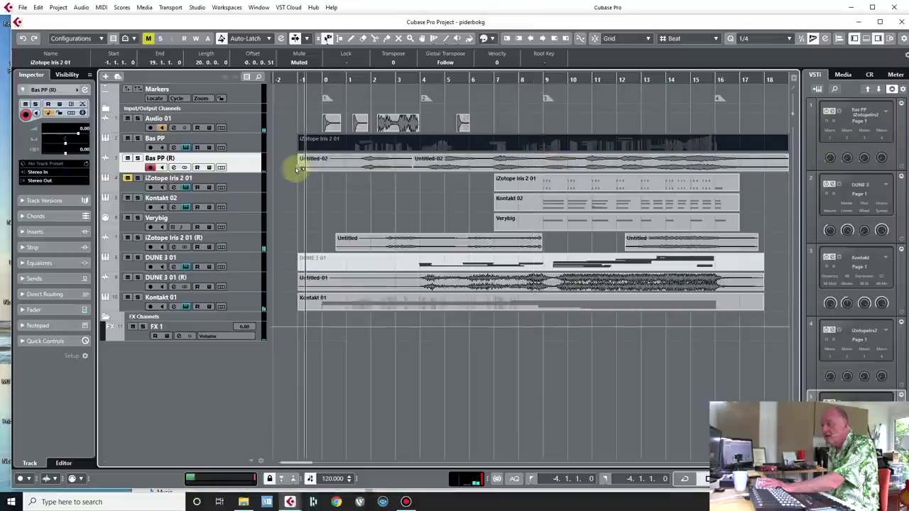
mouse_move(299, 167)
mouse_down()
mouse_move(329, 165)
mouse_move(292, 174)
mouse_move(277, 164)
mouse_move(312, 167)
mouse_up()
key(space)
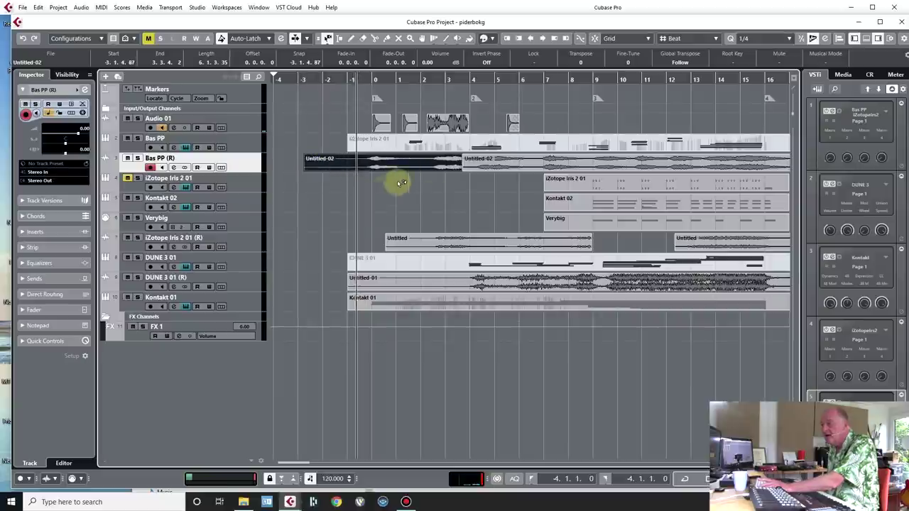
Cut away the end of the first Bas PP (R) event after about bar 2.2 and give the event a short fade-out.
key(3)
click(431, 165)
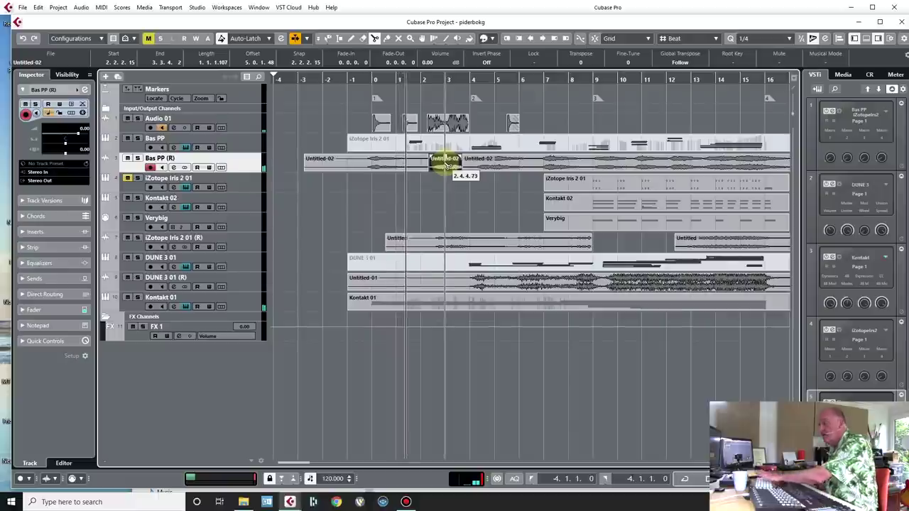
key(Delete)
key(1)
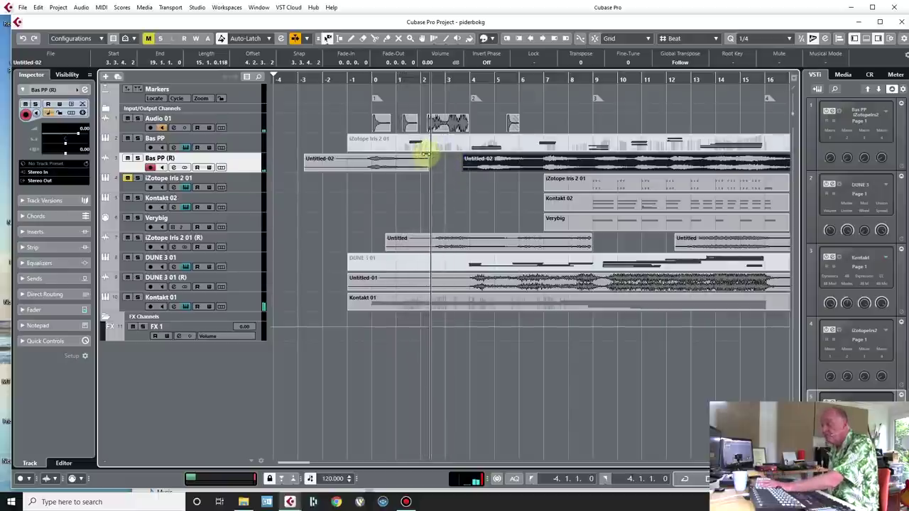
click(426, 157)
drag(426, 156, 417, 158)
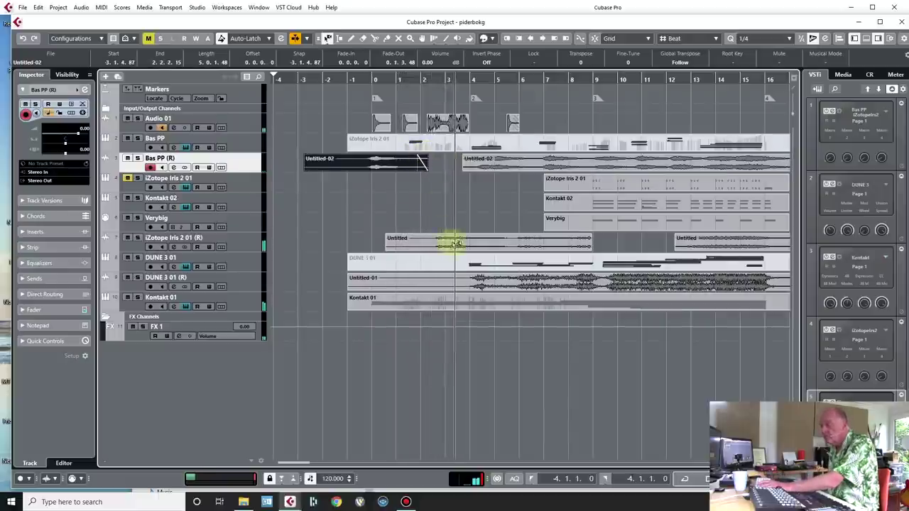
Raise the first iZotope Iris 2 01 (R) event's volume to 8.37 dB, split it just before bar 6 and shift the first piece slightly earlier.
drag(489, 234, 479, 204)
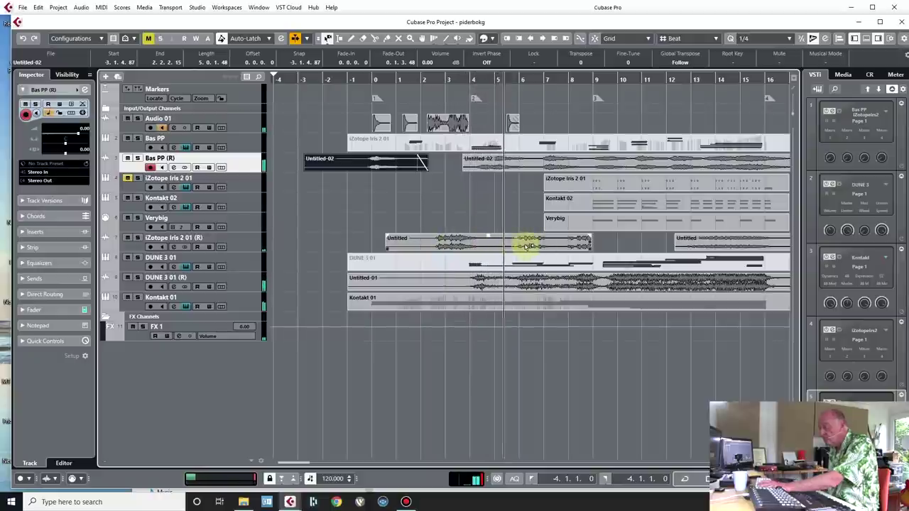
key(3)
click(518, 243)
key(1)
drag(471, 243, 470, 240)
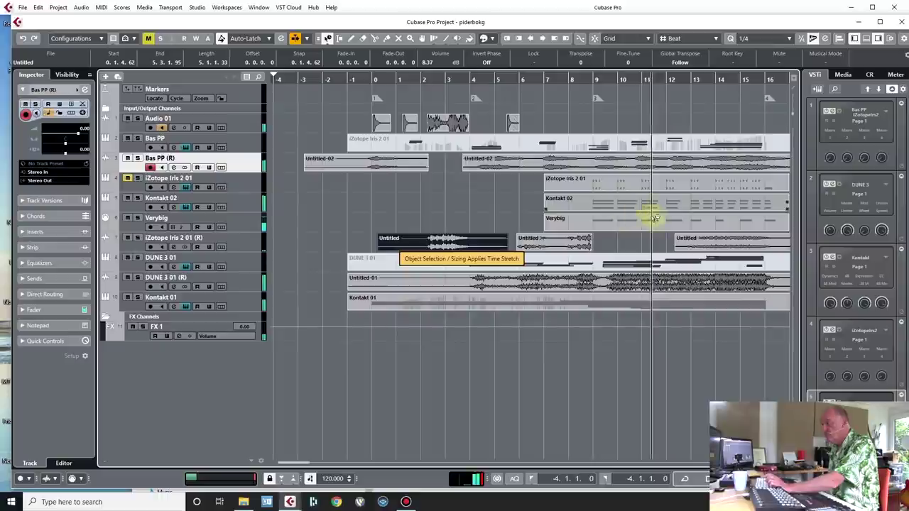
Render the Kontakt 01 part in place with the current settings, then trim the audio to about bar 16.3 with a fade-out of about four bars.
scroll(668, 250, right, 2)
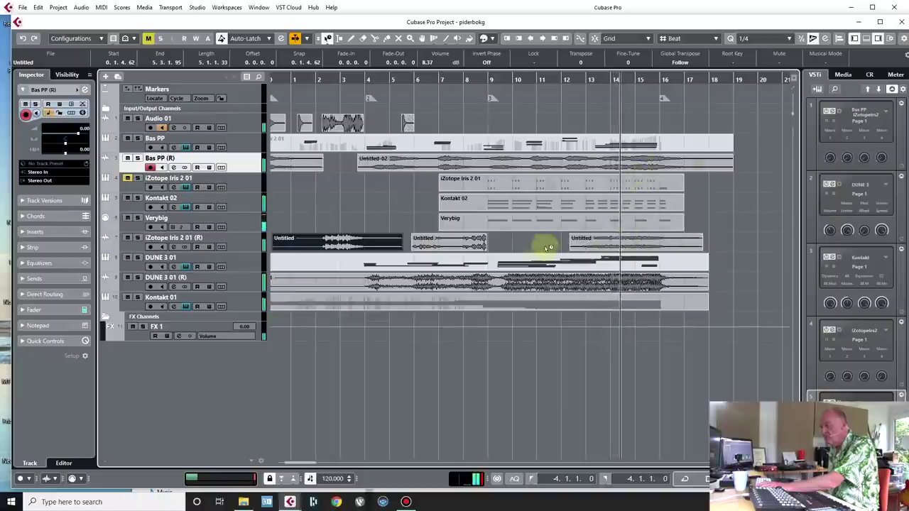
right_click(488, 306)
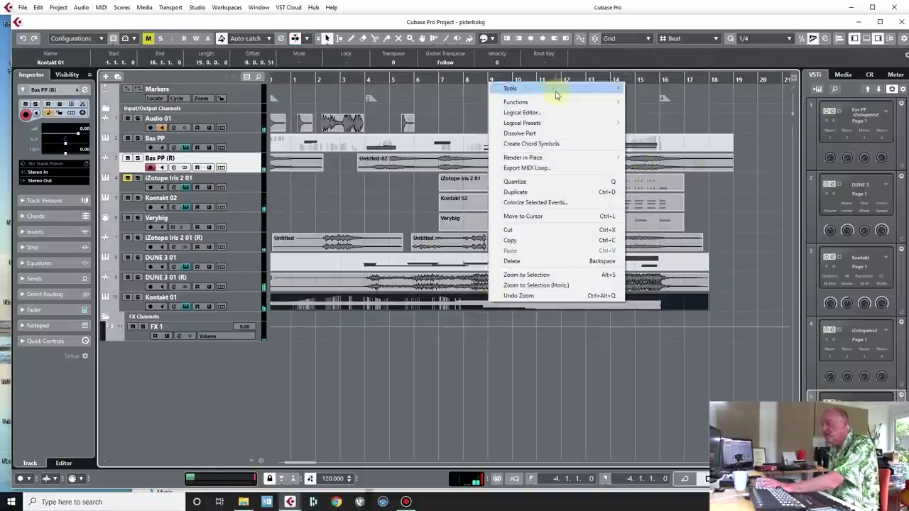
mouse_move(540, 158)
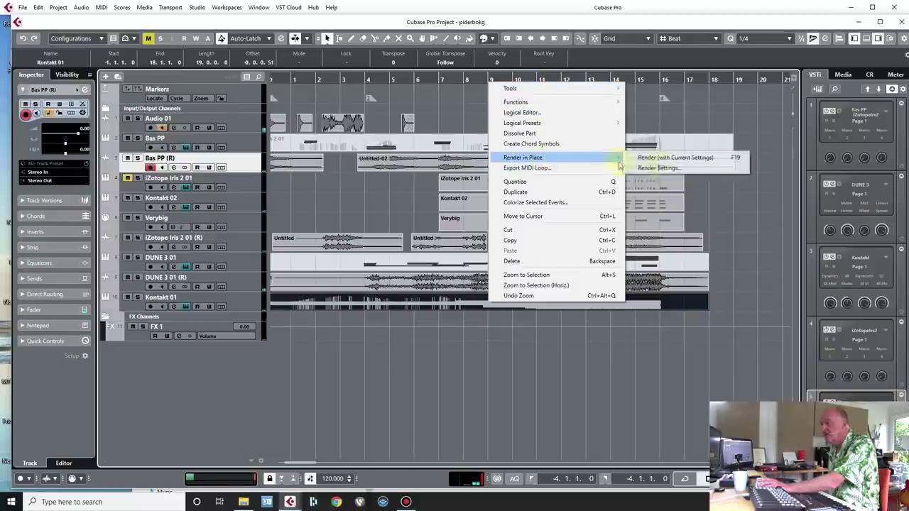
click(672, 162)
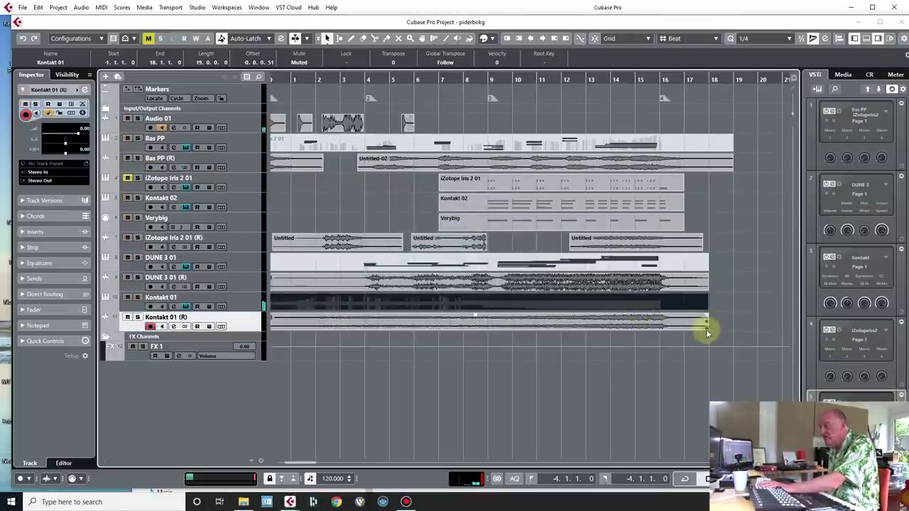
mouse_move(703, 326)
mouse_down()
mouse_move(667, 314)
mouse_move(561, 312)
mouse_up()
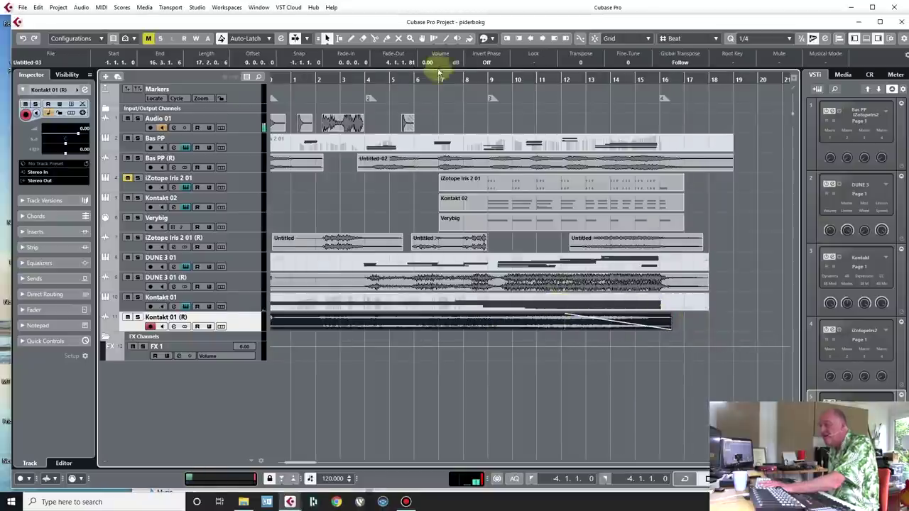
Trim the Kontakt 01 (R) event's start to about bar 0 with a one-beat fade-in and slightly lower the first iZotope Iris 2 01 (R) event's volume.
key(space)
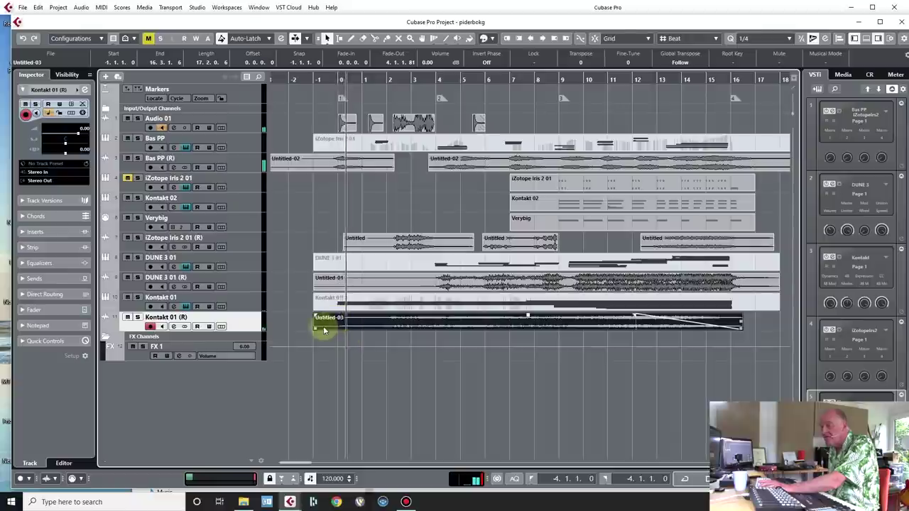
drag(317, 329, 339, 323)
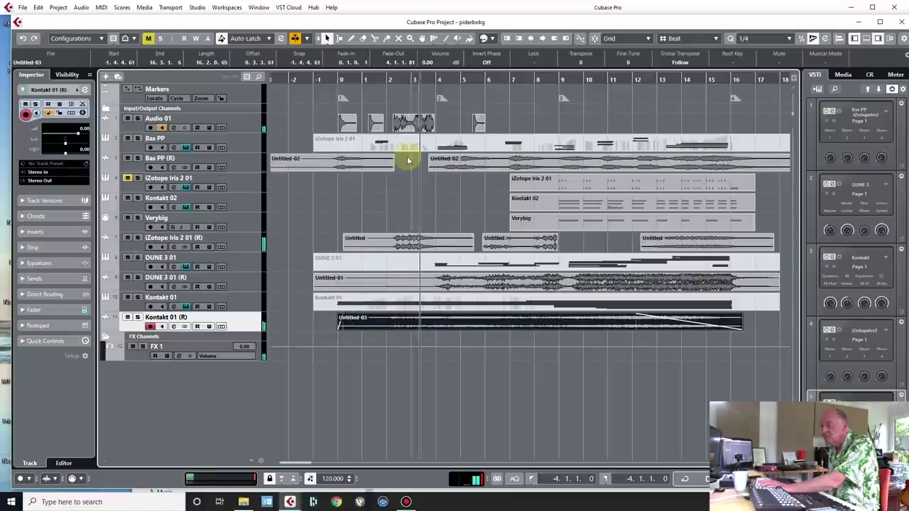
drag(406, 236, 406, 239)
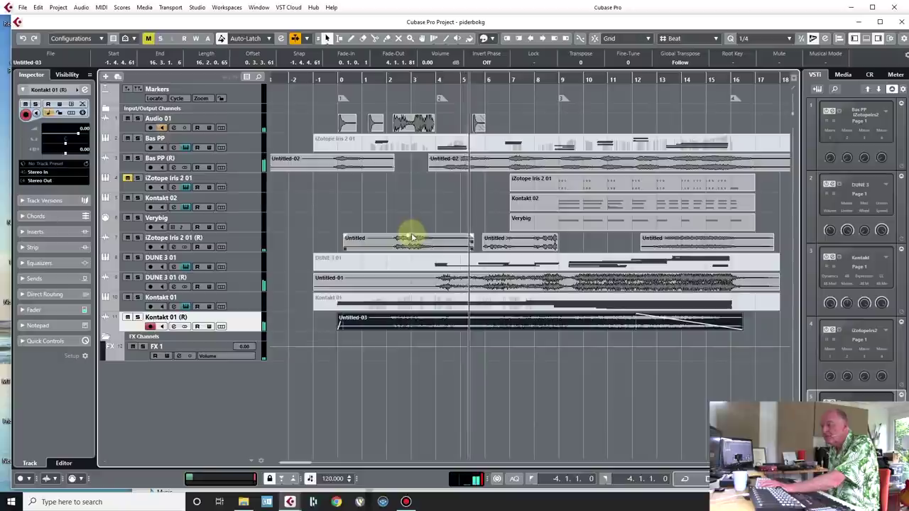
key(space)
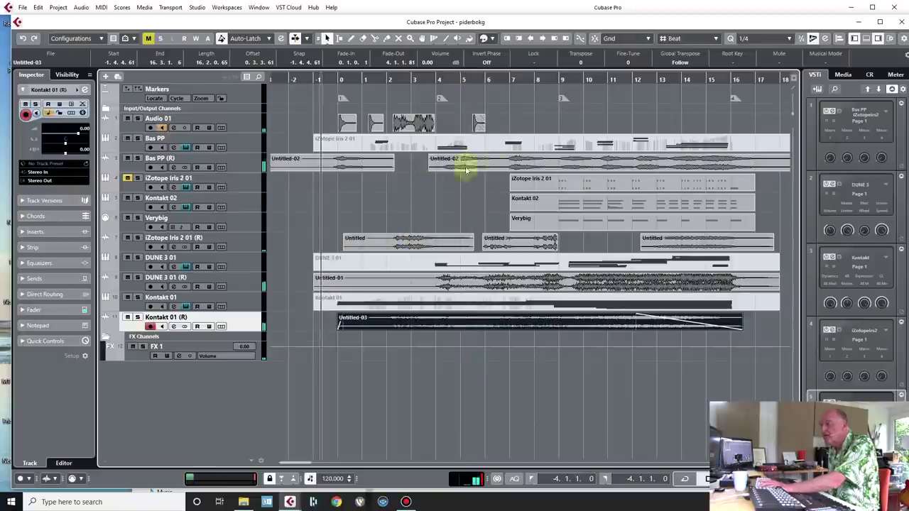
Record a single long hit around bar 4 on the Verybig track, in a new part spanning bars 3 to 7.
click(240, 220)
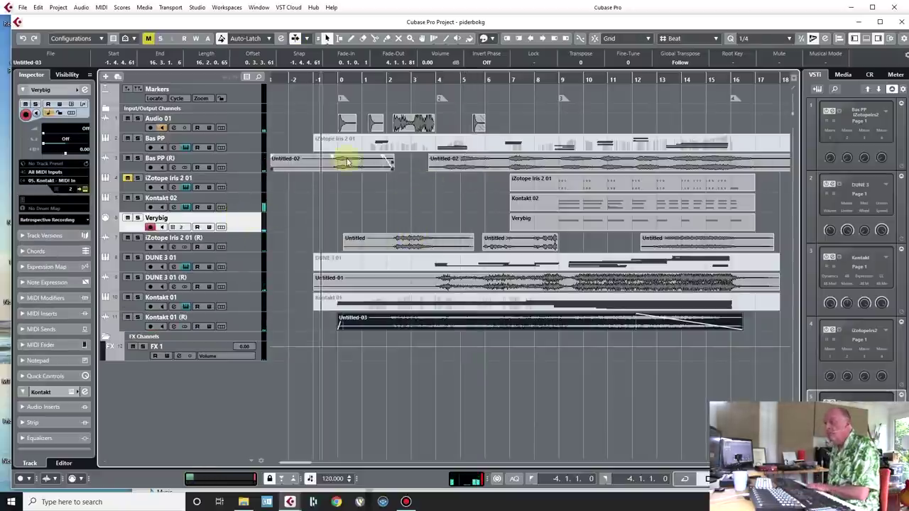
click(418, 80)
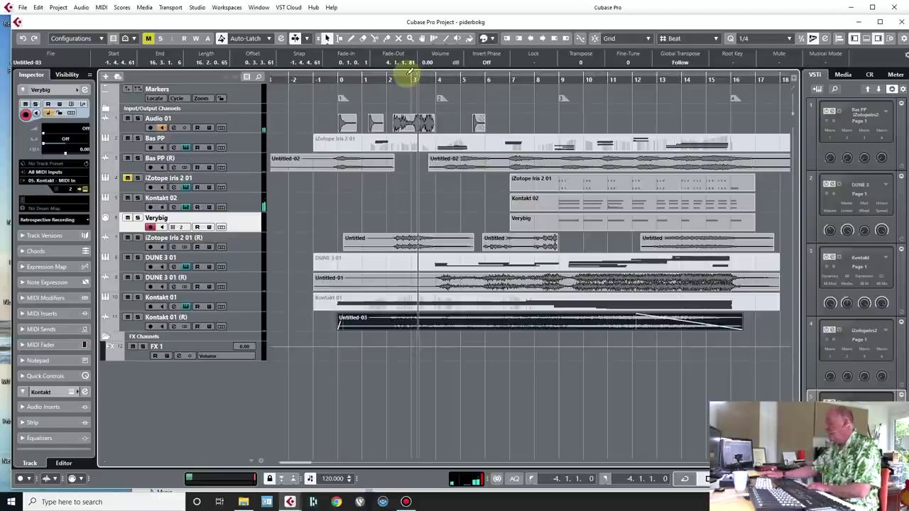
key(KP_Multiply)
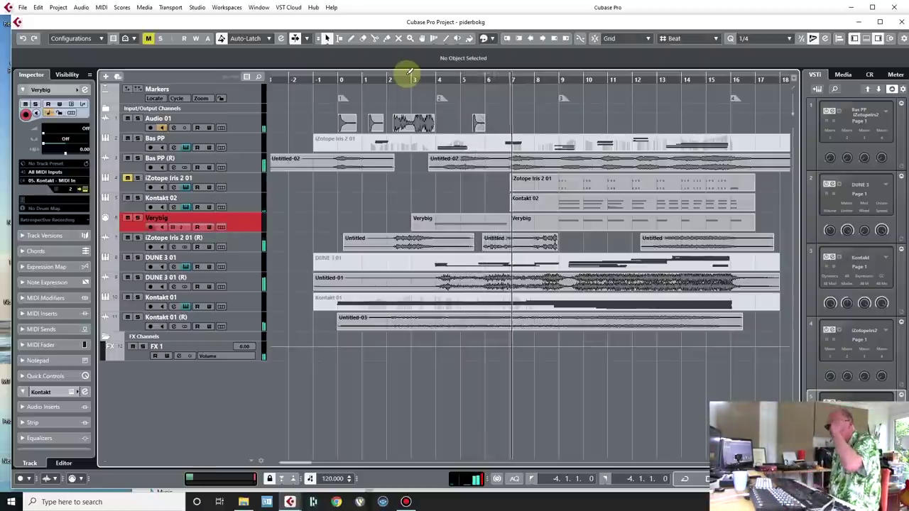
key(space)
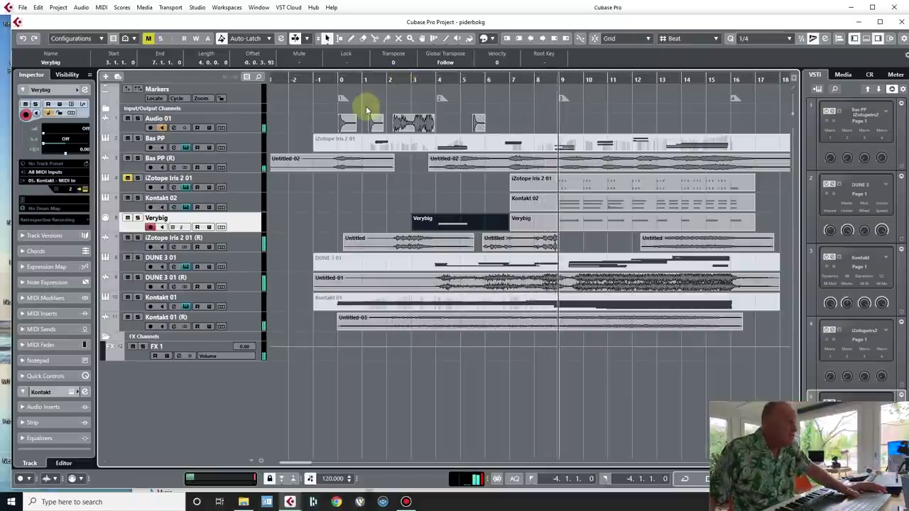
Render the Kontakt 02 part in place with the current settings and duplicate the rendered Kontakt 02 (R) track.
click(575, 203)
key(space)
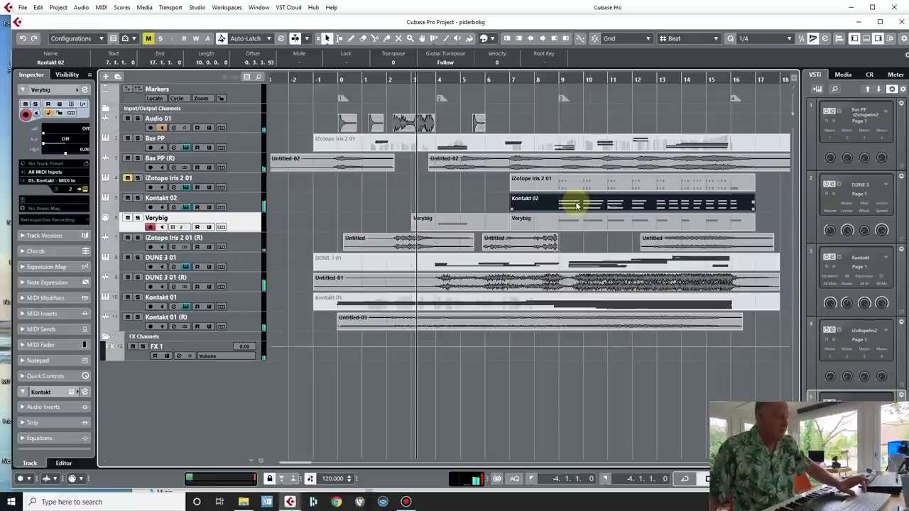
right_click(578, 207)
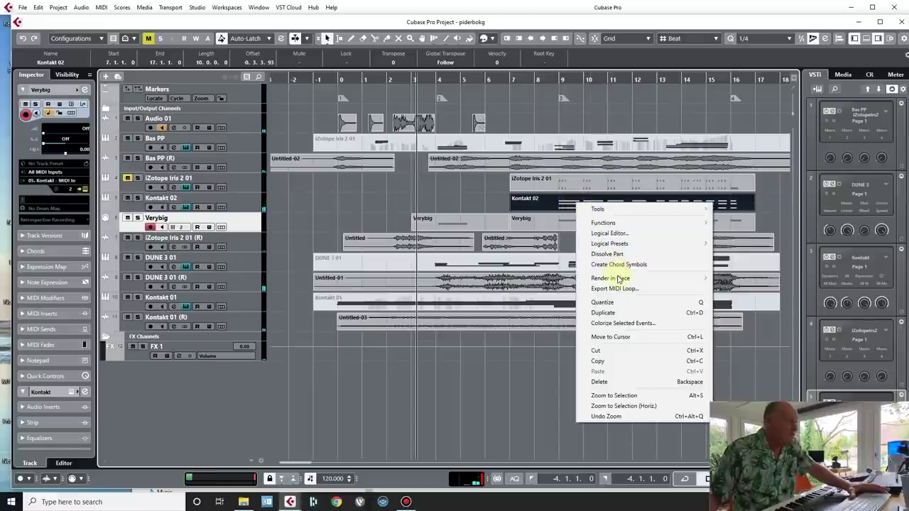
mouse_move(696, 278)
click(740, 278)
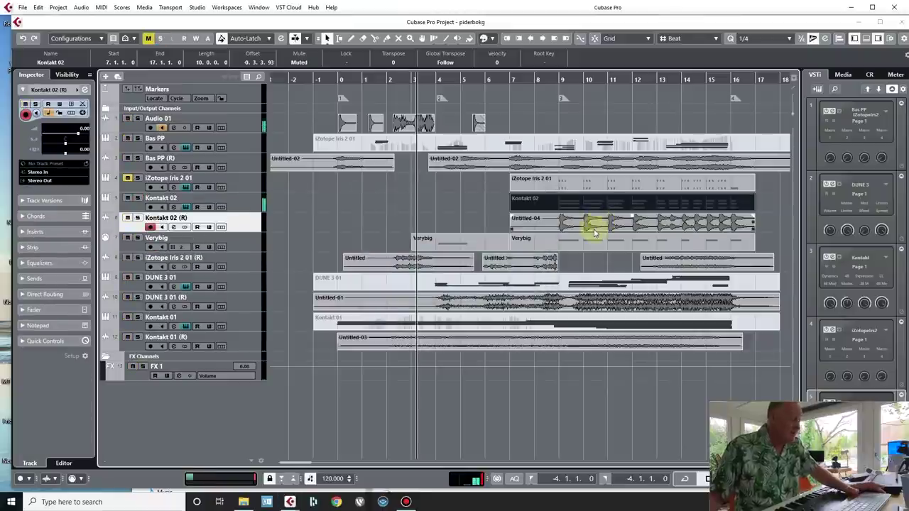
key(2)
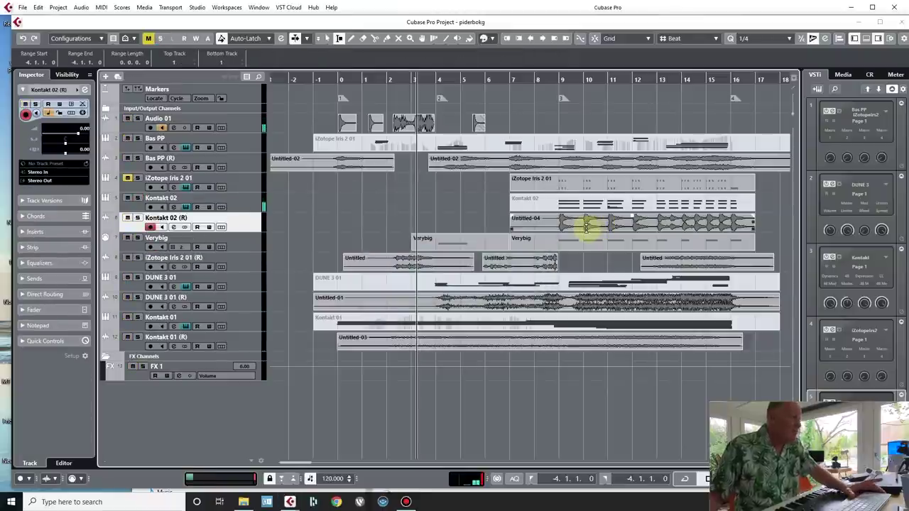
right_click(246, 225)
click(288, 250)
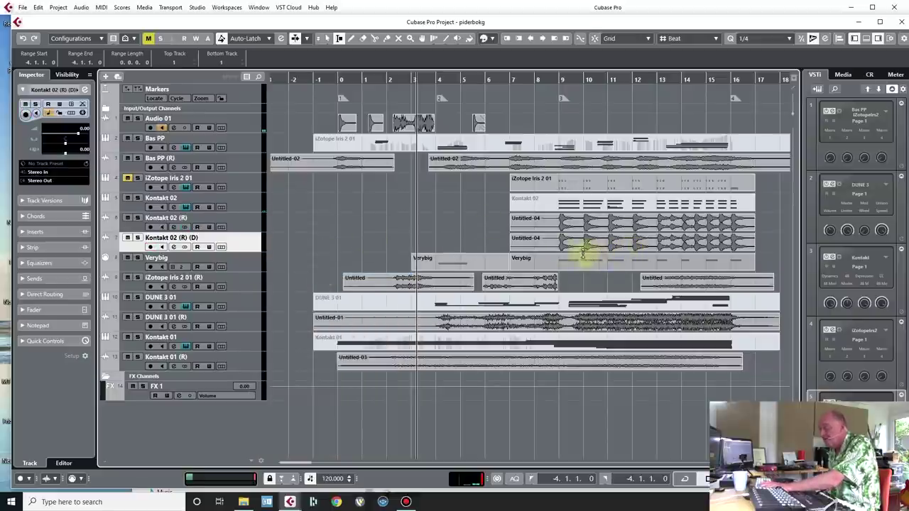
Reduce the duplicate track's audio to its first chord by cutting away the rest, and place it reversed from about 8.1.3 to 9.1.2.
key(3)
click(583, 243)
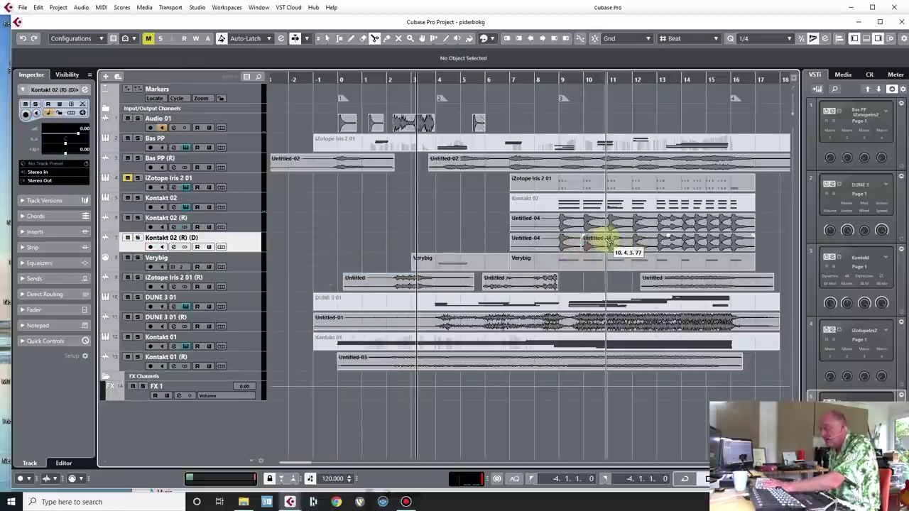
key(1)
click(608, 244)
key(Delete)
click(561, 243)
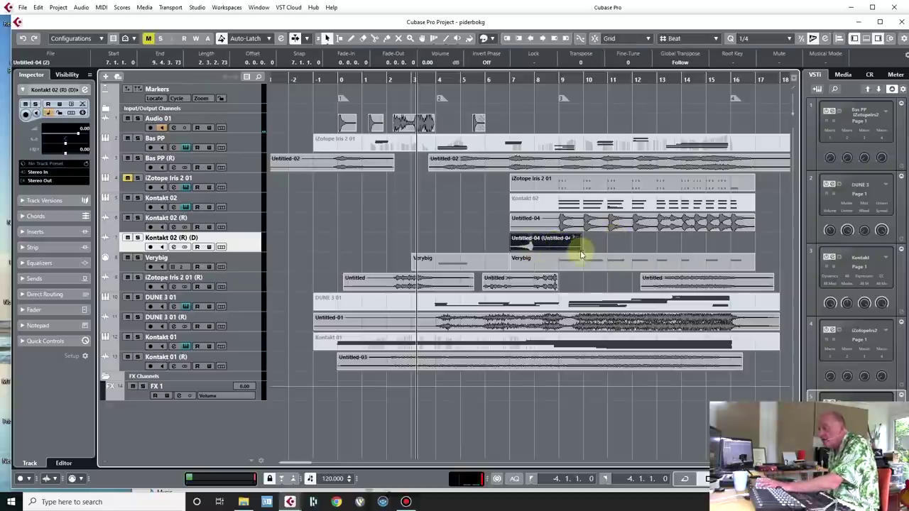
drag(575, 245, 542, 252)
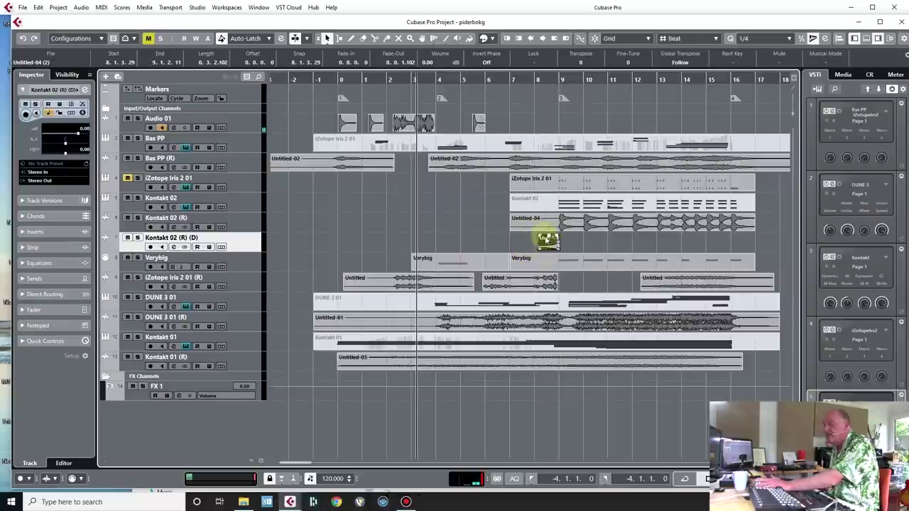
Search the key commands for "reverse" and check the shortcut assigned to the Reverse audio process.
click(38, 7)
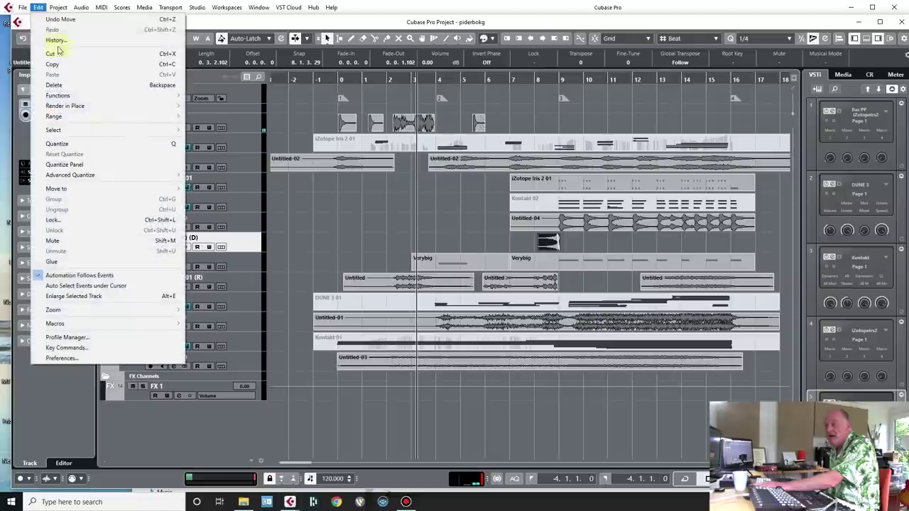
click(110, 350)
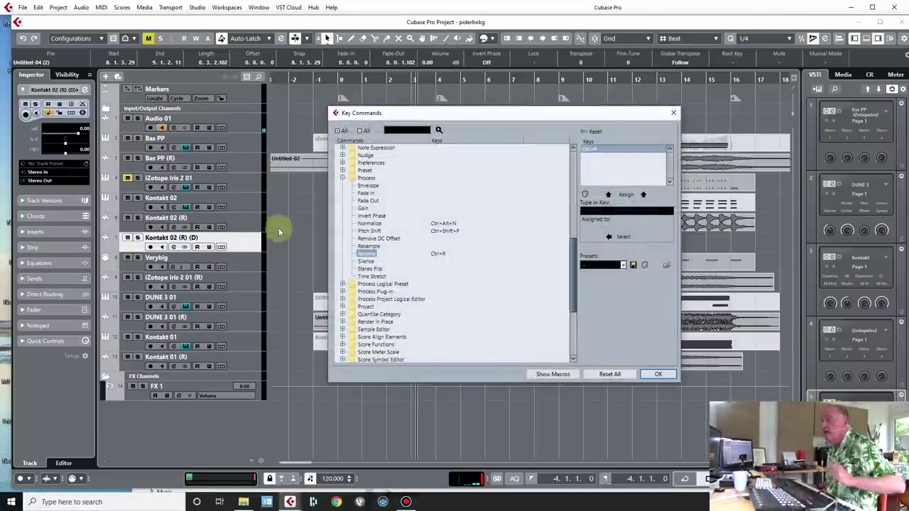
drag(426, 117, 239, 106)
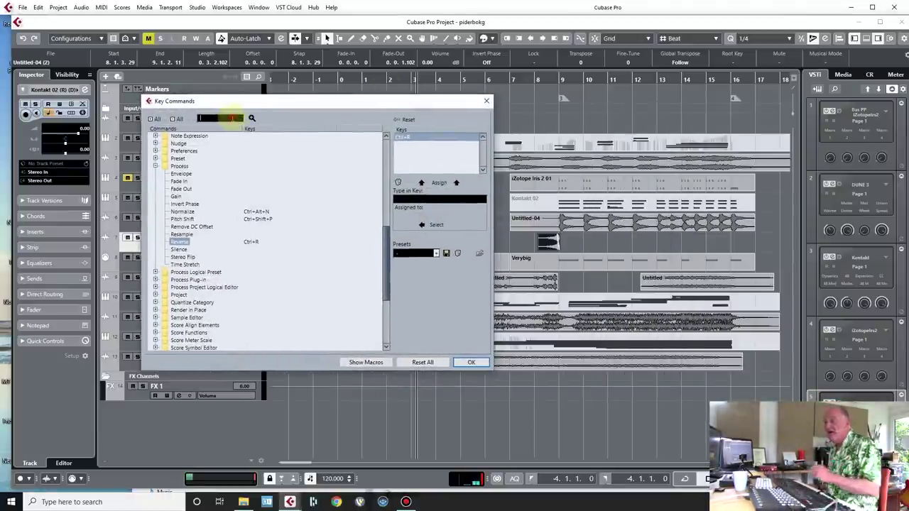
text(verse)
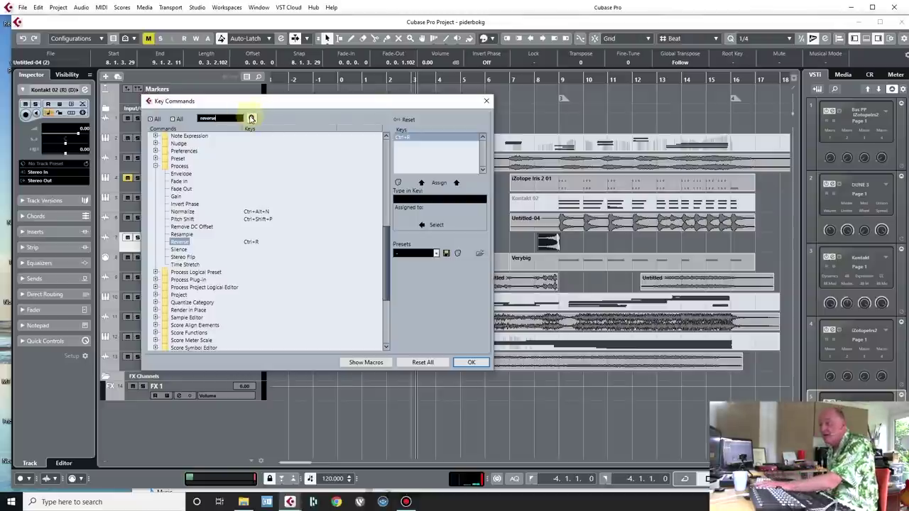
click(250, 119)
double_click(251, 117)
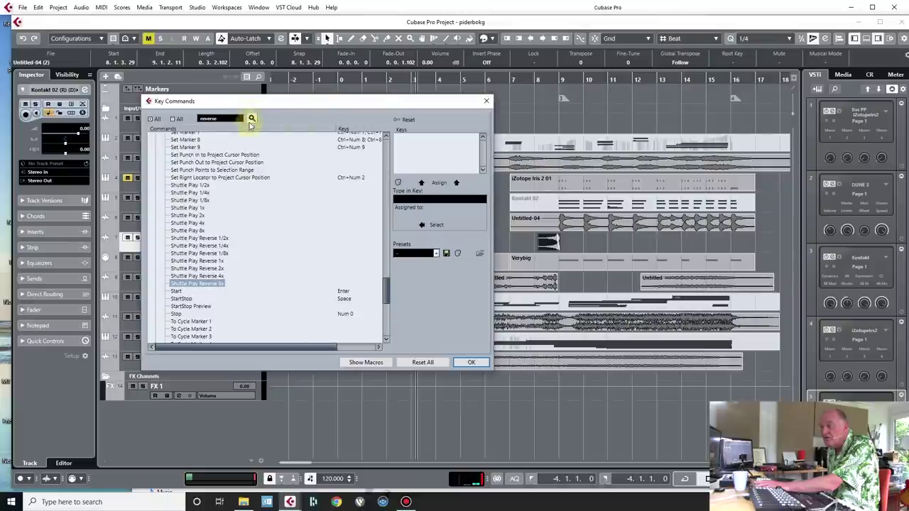
click(250, 118)
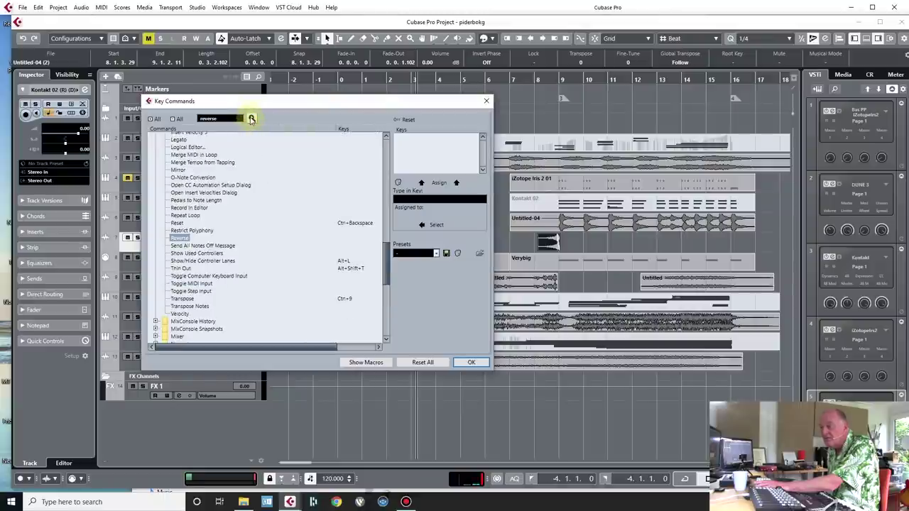
scroll(255, 195, up, 15)
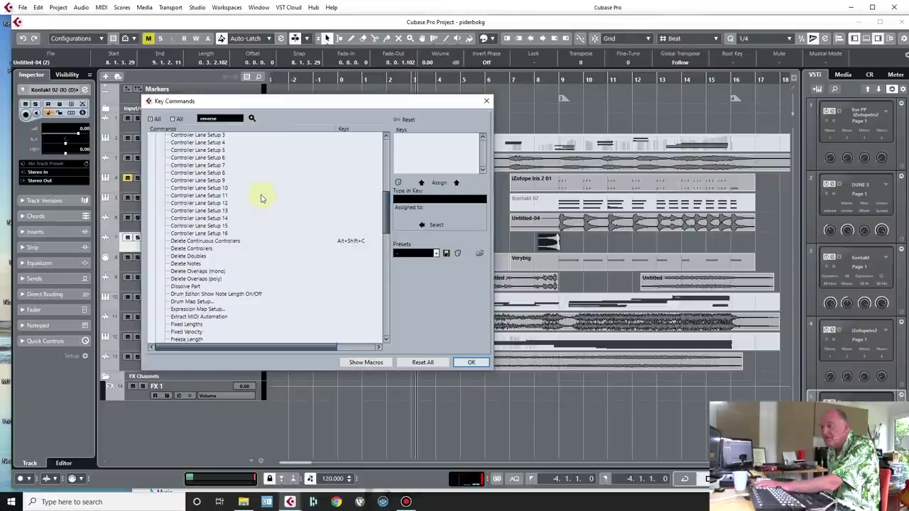
click(251, 119)
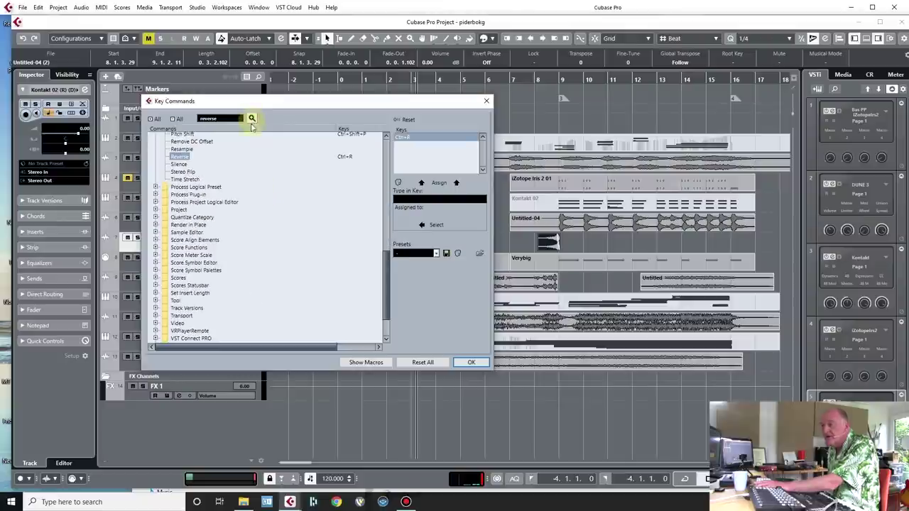
scroll(213, 177, up, 4)
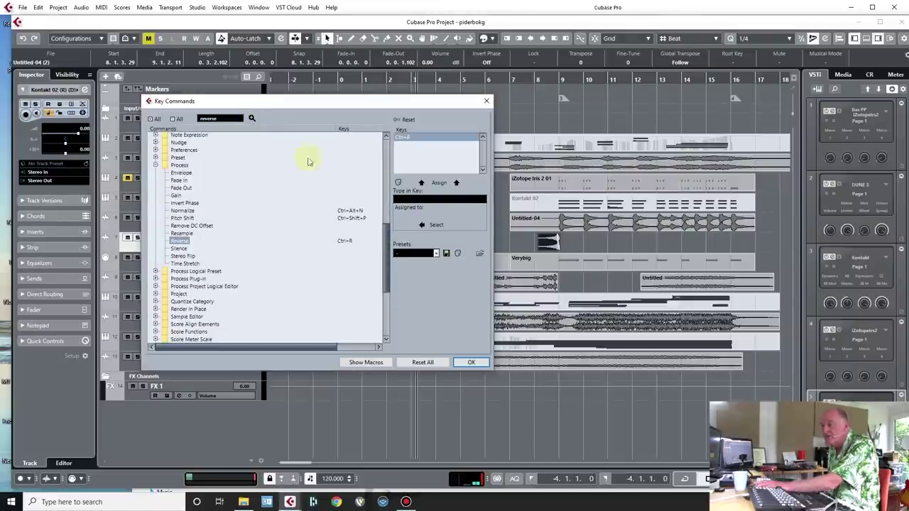
click(487, 101)
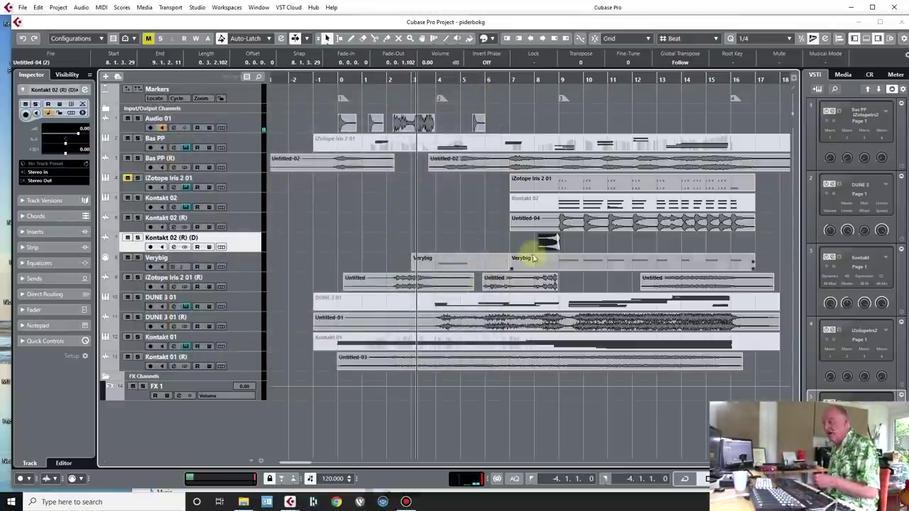
Bounce the reversed chord, replacing the original event, and place copies leading into bars 10, 11, 12, 13 and 16.
drag(550, 244, 551, 245)
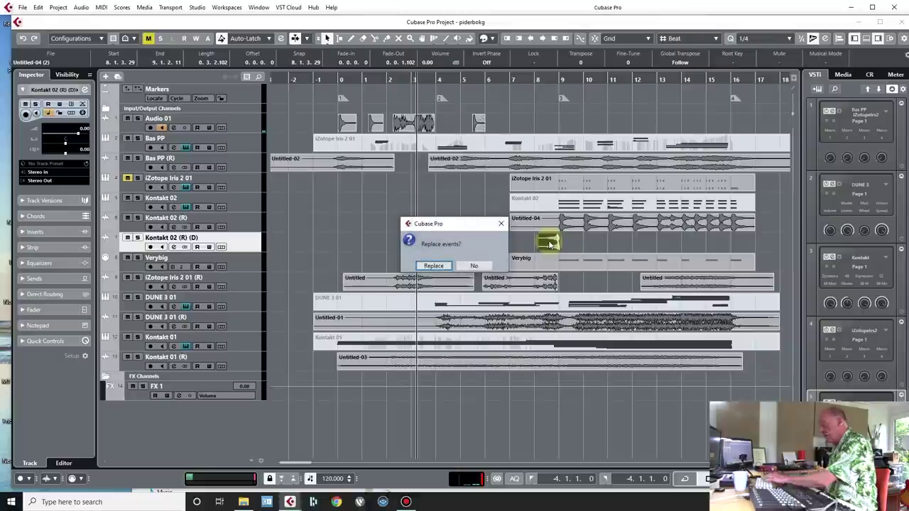
key(Return)
click(510, 80)
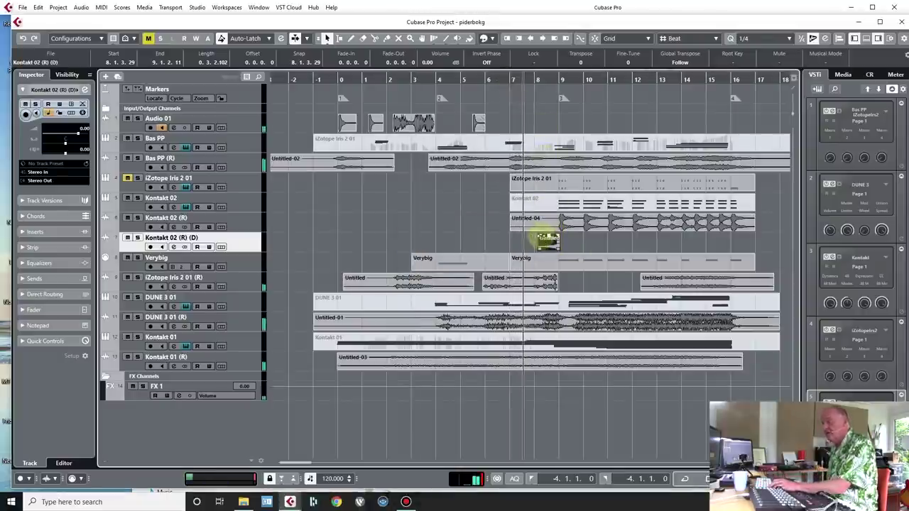
drag(547, 239, 719, 243)
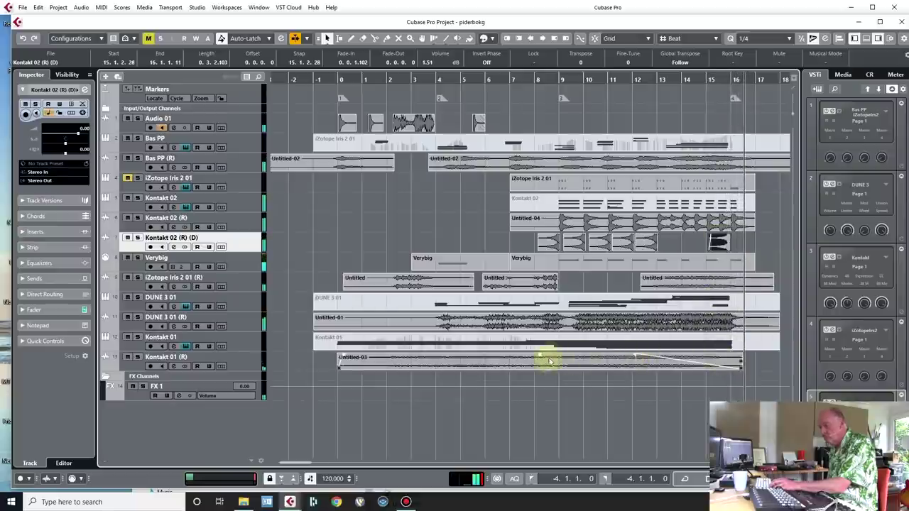
Lower the Kontakt 01 (R) event's volume to about -2 dB and the first iZotope Iris 2 01 (R) event's volume to 4.48 dB.
key(space)
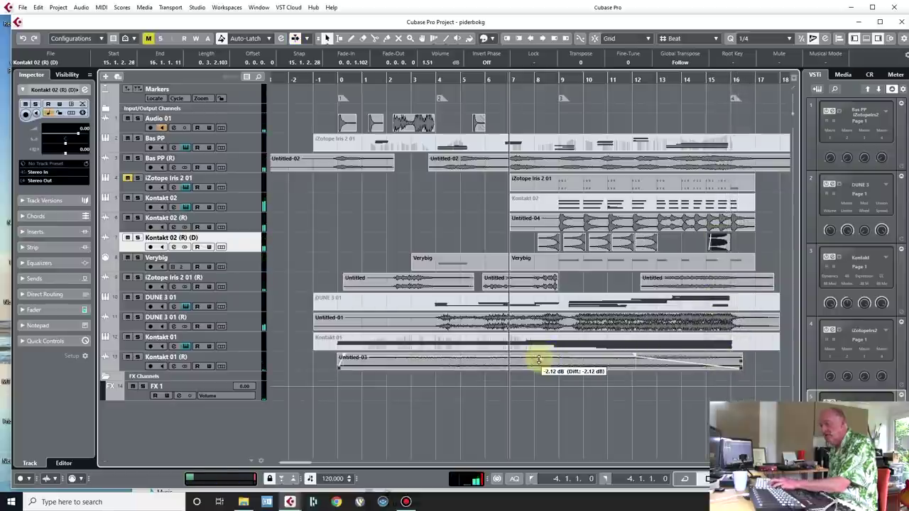
key(space)
click(320, 79)
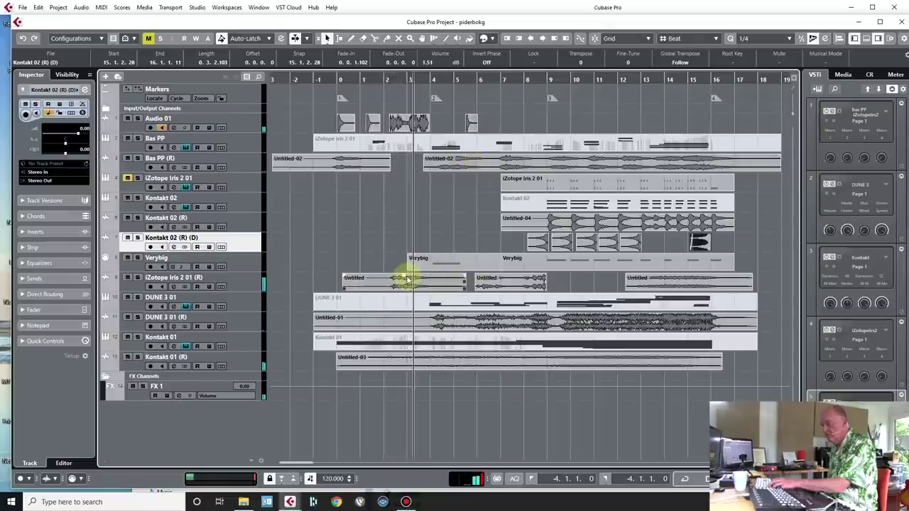
drag(403, 279, 405, 282)
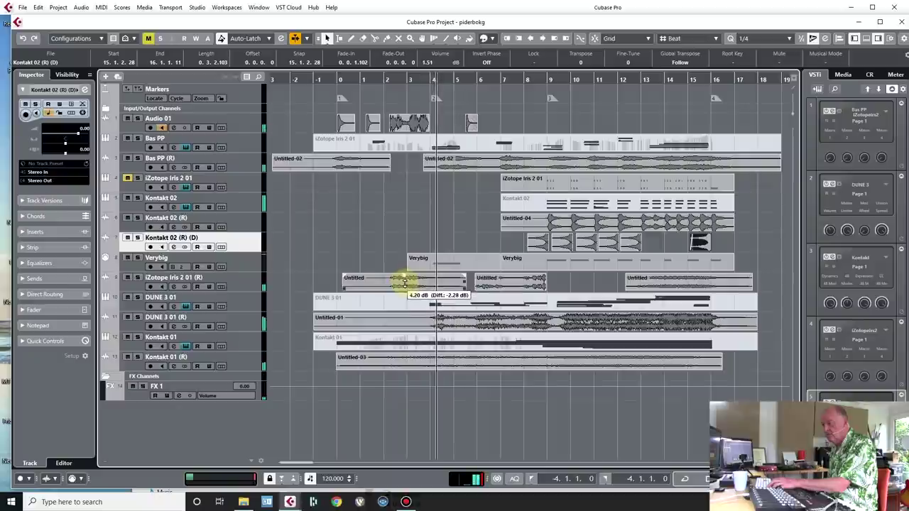
key(space)
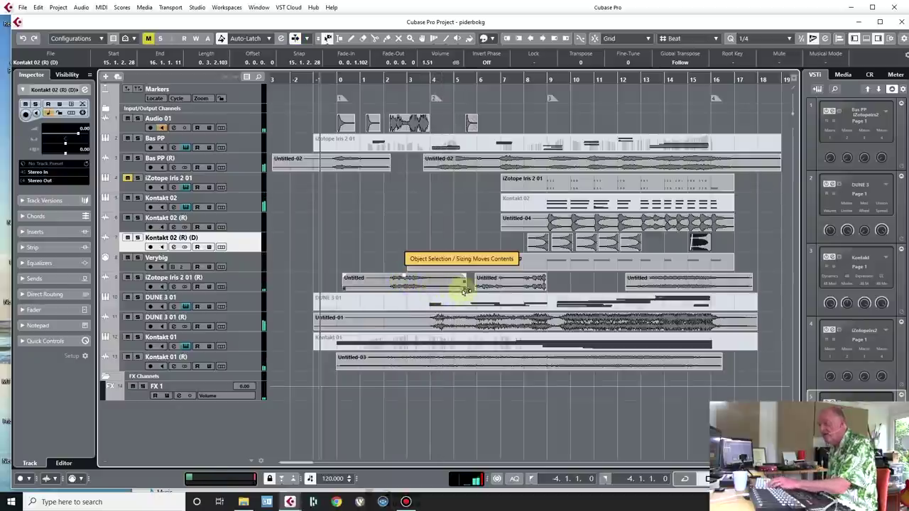
Shorten the first iZotope Iris 2 01 (R) event's end to about bar 4 with sizing that moves contents, and shift its start to 0.4.3.80.
drag(463, 289, 429, 289)
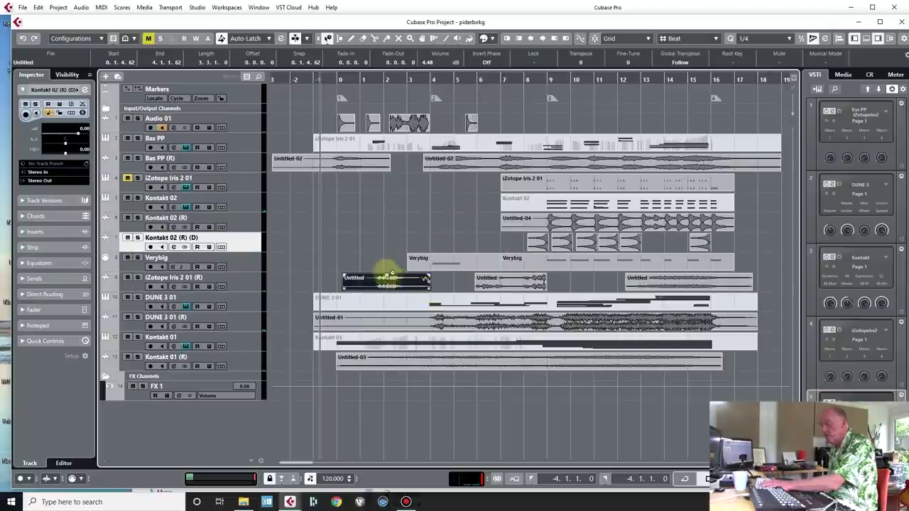
drag(383, 272, 419, 283)
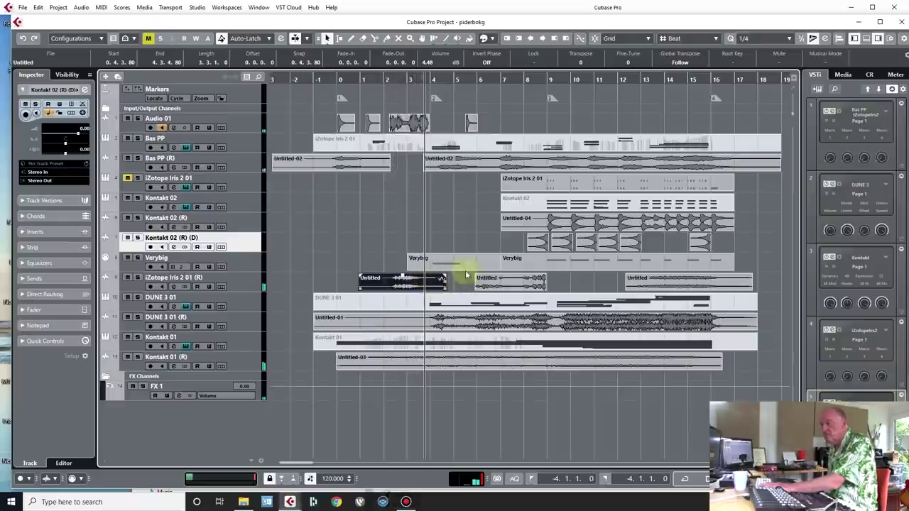
Shorten the second iZotope Iris 2 01 (R) event to end at 7.2.2.113 and split the DUNE 3 01 (R) event at about 9.2.3 and 12.2.
mouse_move(510, 274)
mouse_down()
mouse_move(509, 296)
mouse_move(509, 282)
mouse_up()
key(3)
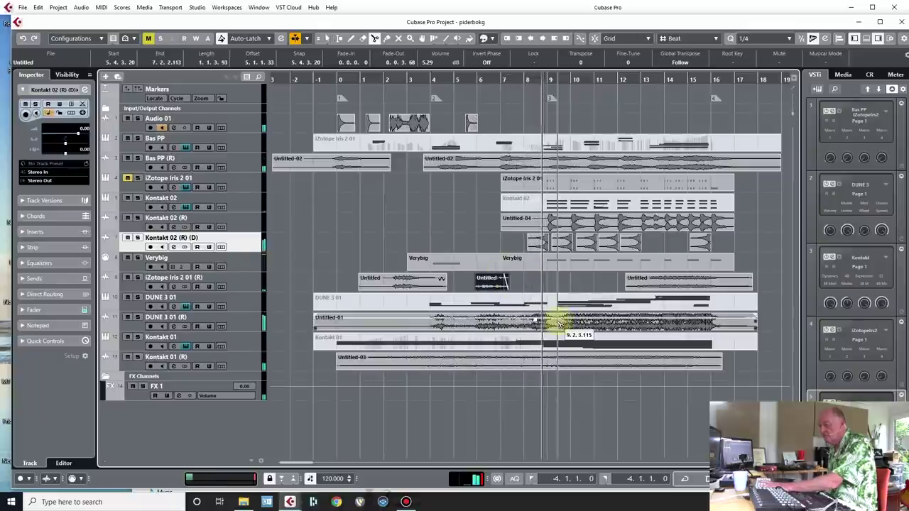
click(558, 323)
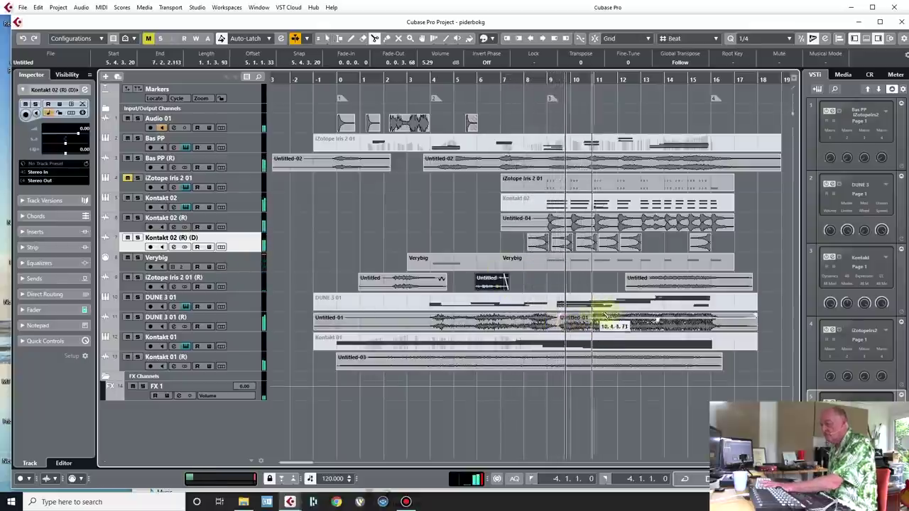
click(627, 325)
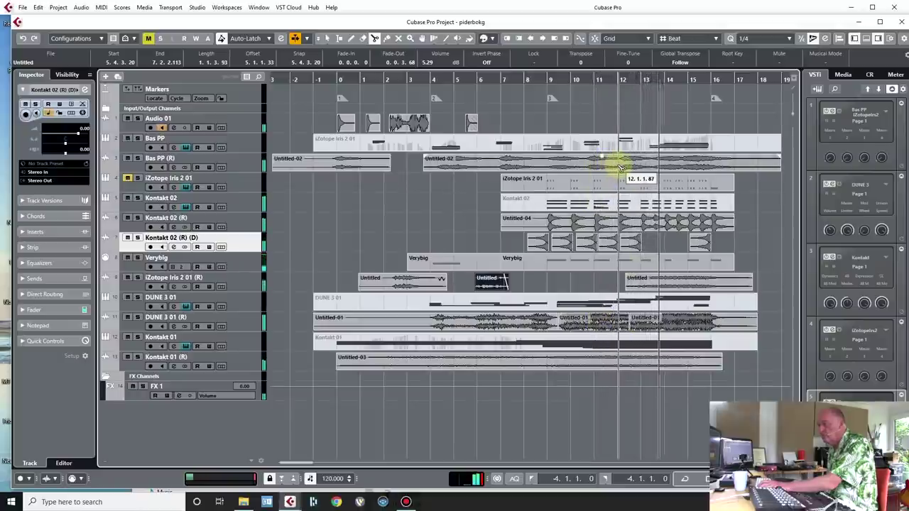
Cut the section between 10.2.4.56 and 13.3.1.4 out of the Bas PP (R) event, adding a 0.1.0.63 fade-out and a 0.3.0.114 fade-in at the cut edges.
click(653, 167)
click(582, 167)
key(1)
click(612, 167)
key(Delete)
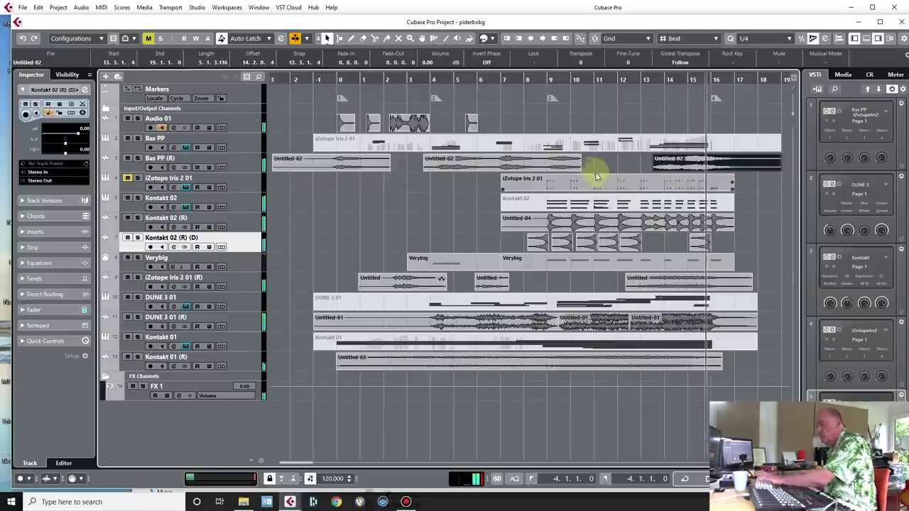
click(578, 160)
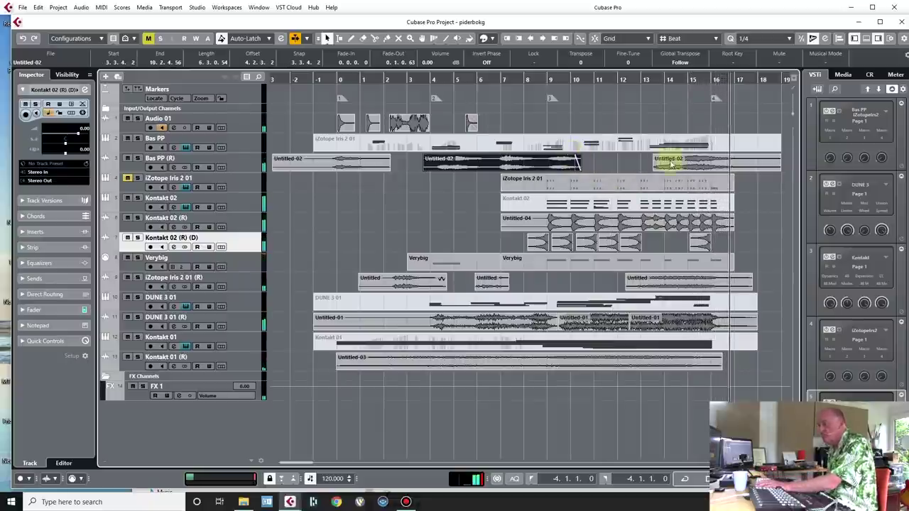
click(653, 161)
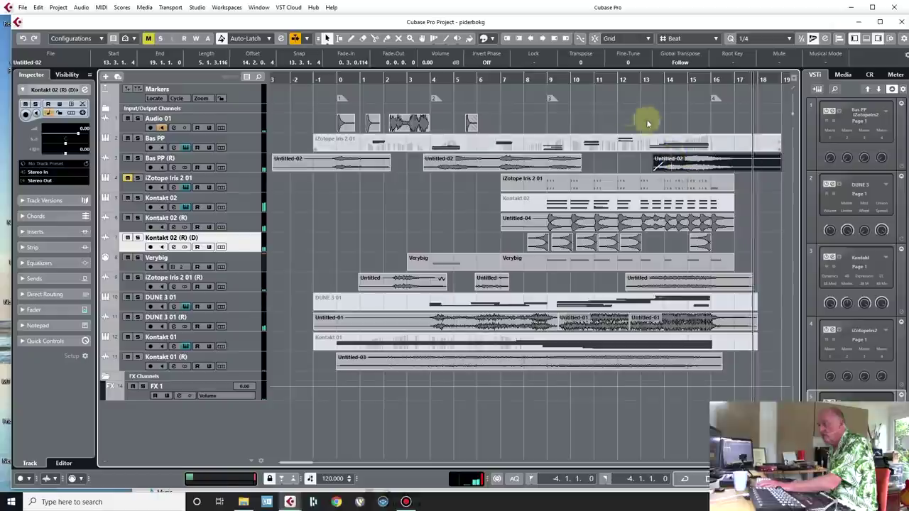
Split the Kontakt 01 (R) event at 9.3.2.105 and lower the second part's volume to -5.34 dB.
click(561, 76)
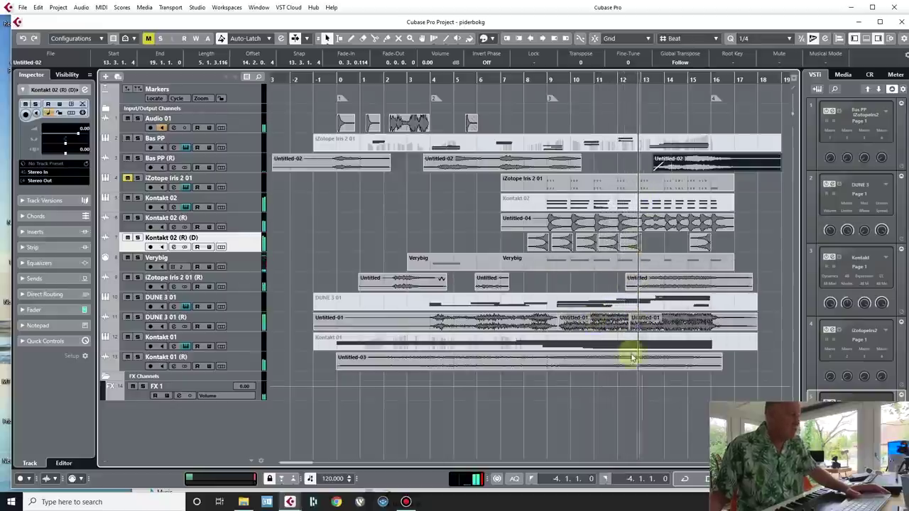
key(3)
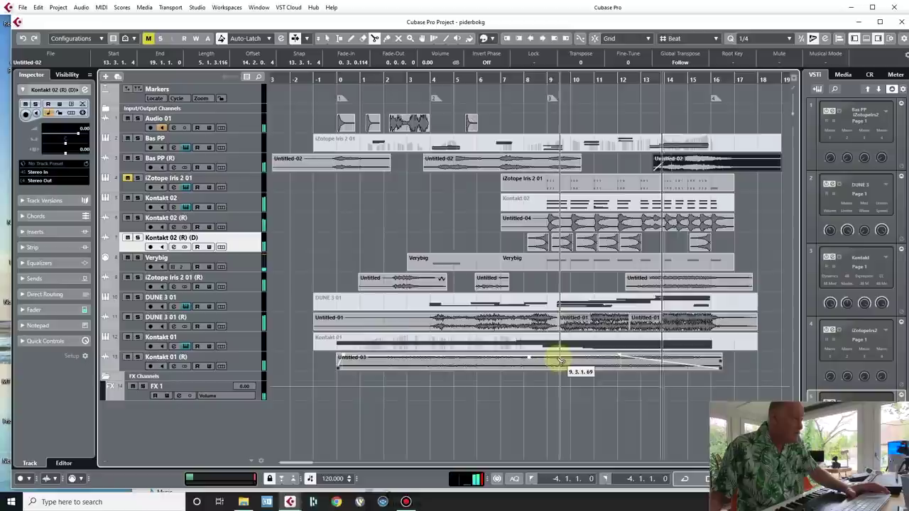
click(560, 358)
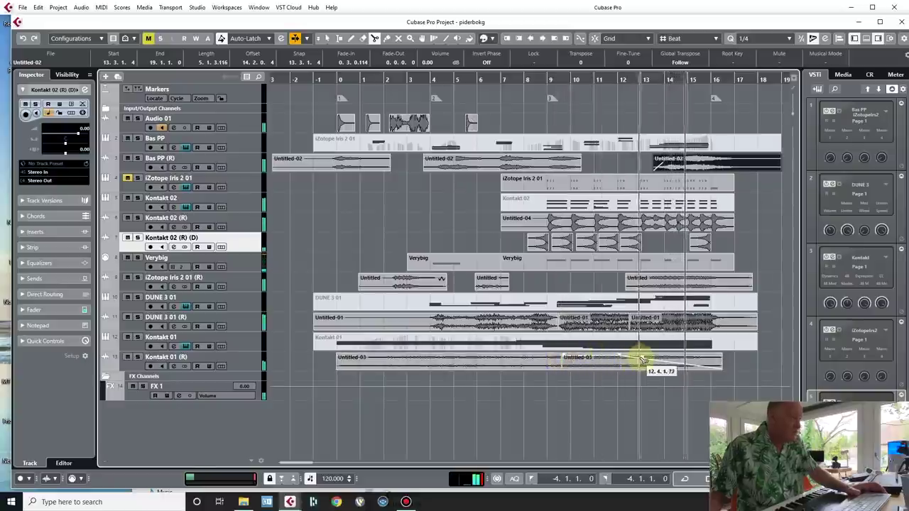
key(1)
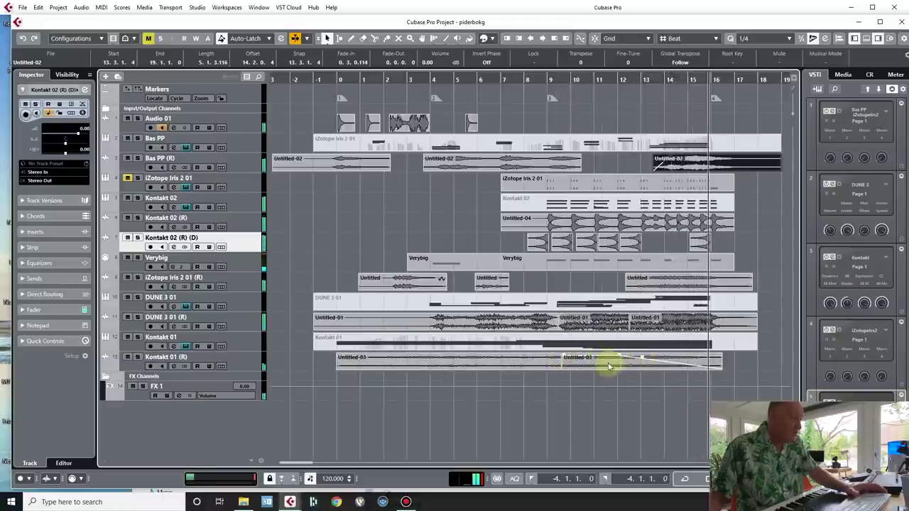
click(639, 358)
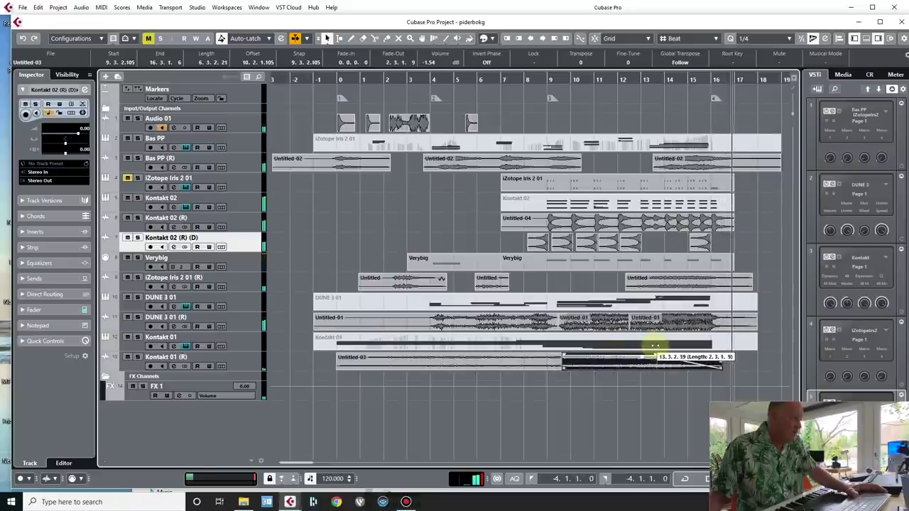
drag(640, 357, 645, 368)
Extend the start of the second Kontakt 01 (R) part back to 9.1.4.15 with a 0.0.2.112 fade-in, and check it in playback.
click(531, 78)
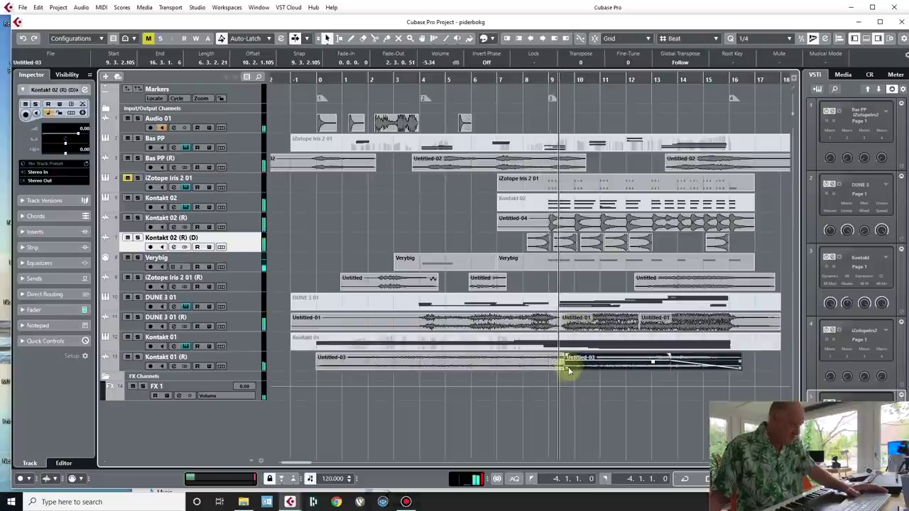
drag(562, 368, 554, 366)
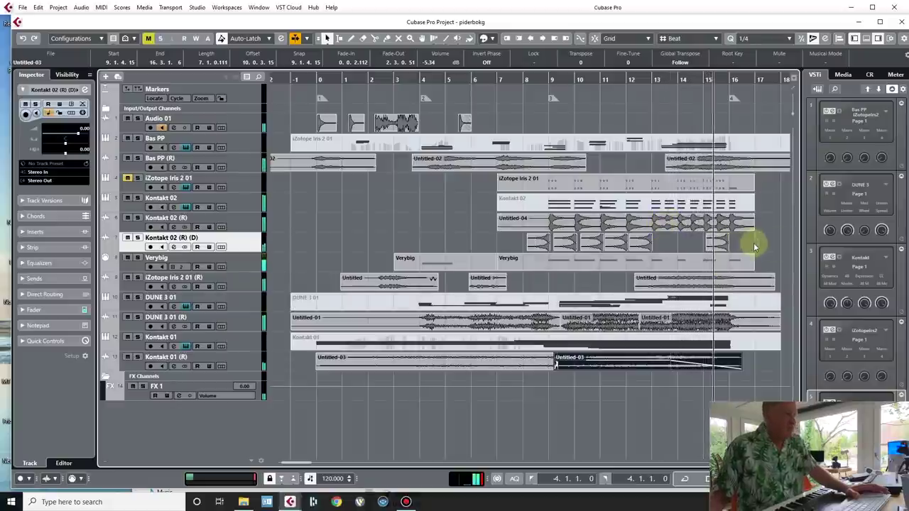
key(space)
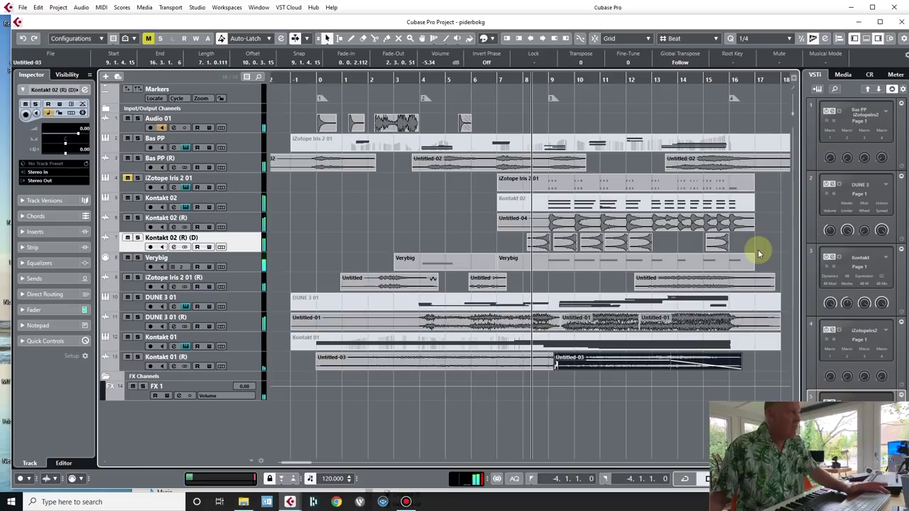